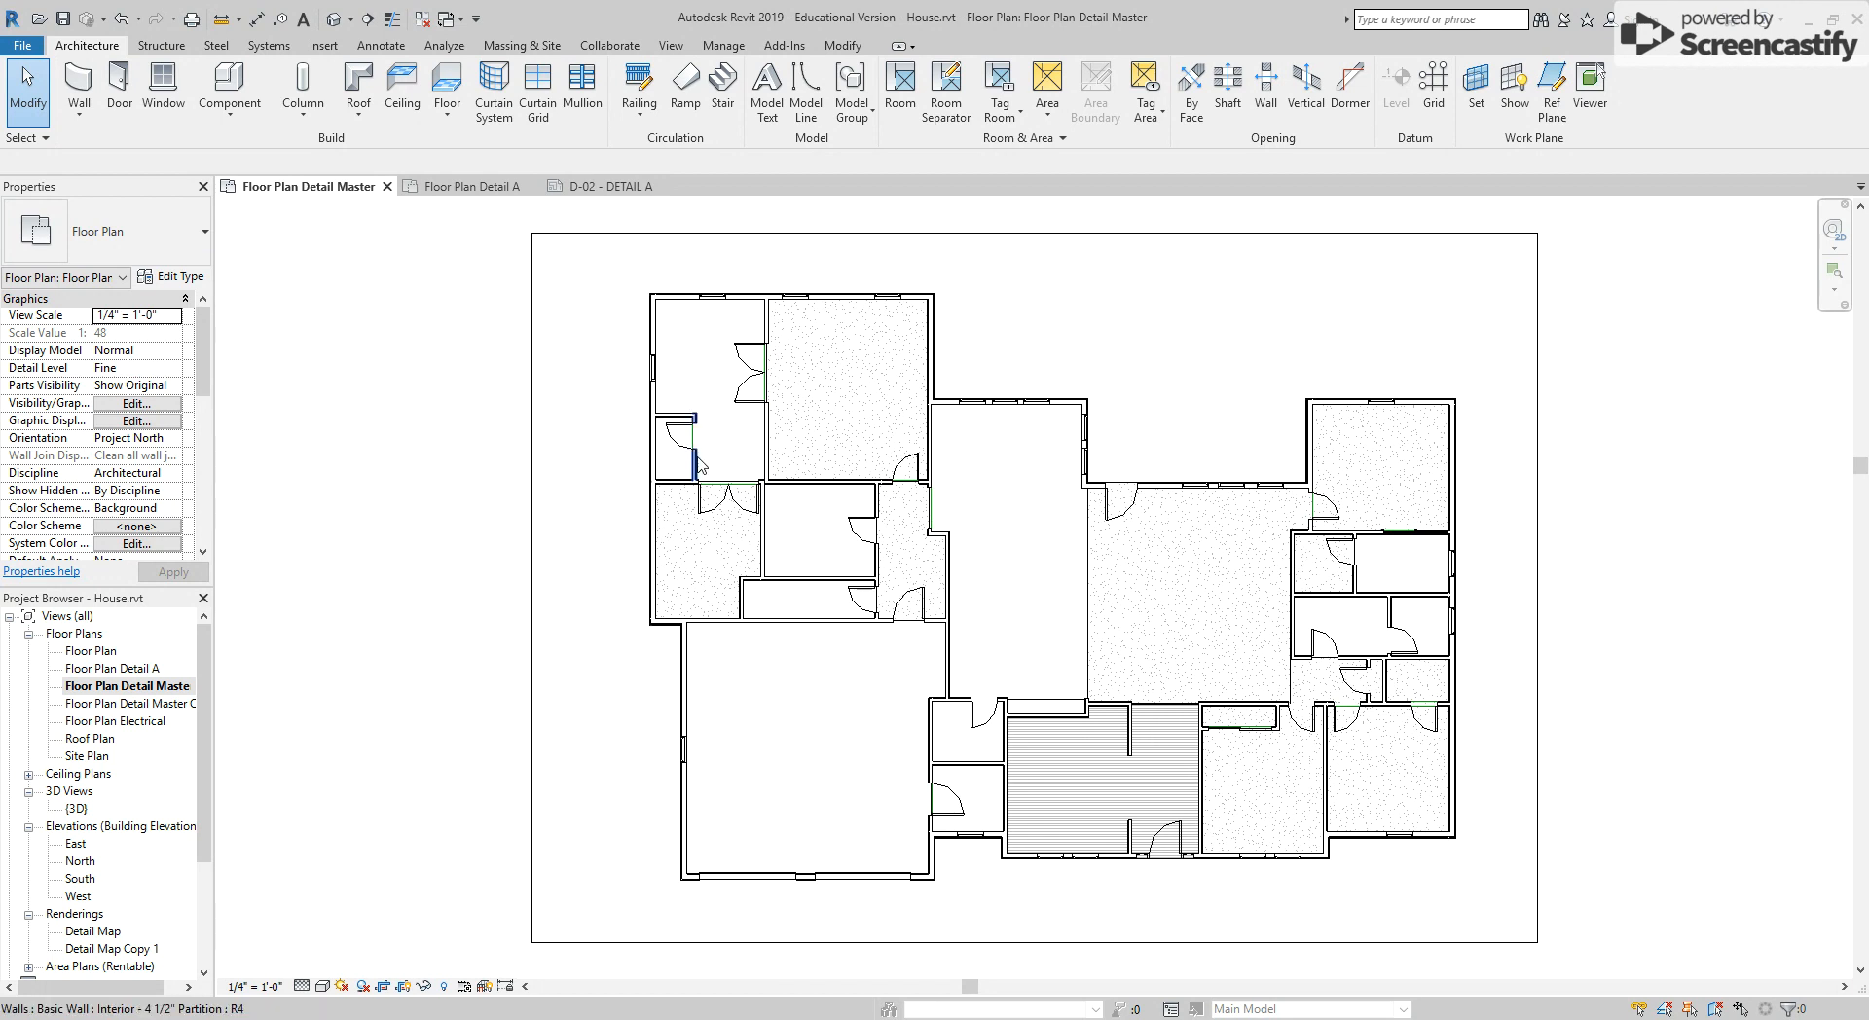
Turn off Room Bounding for the partition between the large upper-left carpeted room and the double-door room beside it, then preview the room extents
left_click(768, 460)
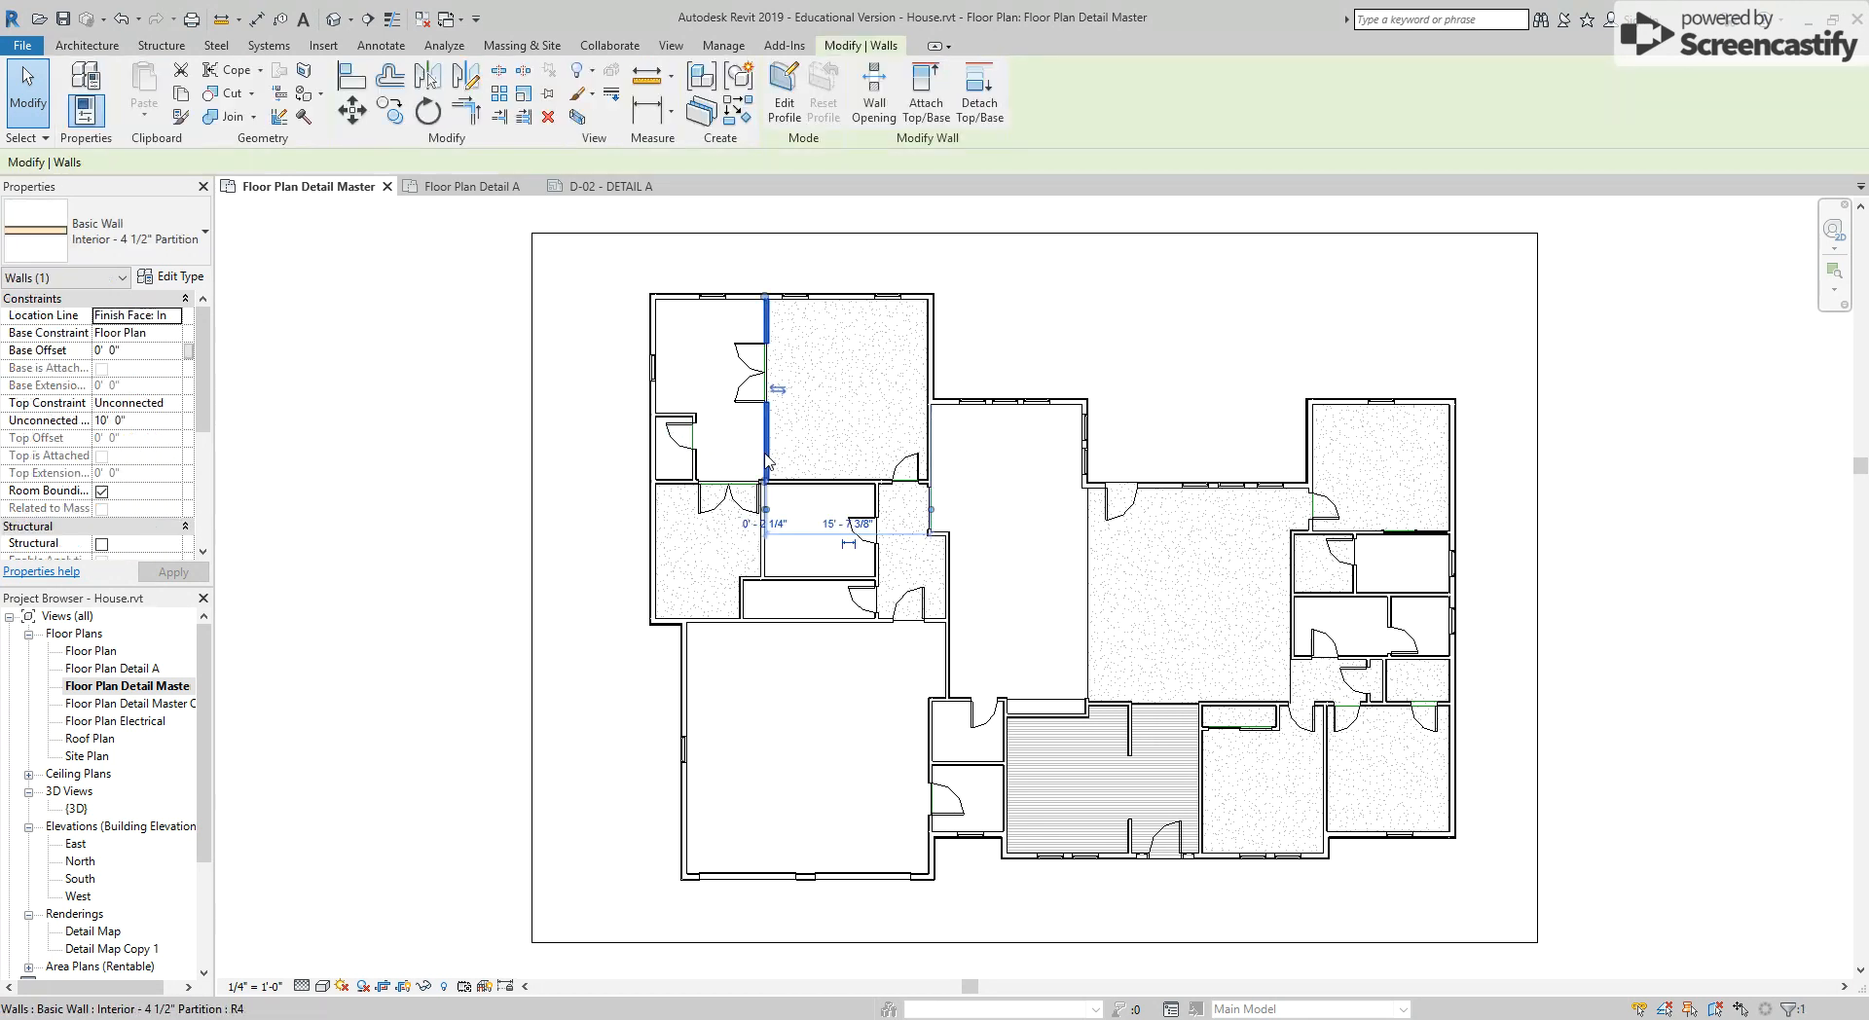
left_click(103, 494)
left_click(375, 423)
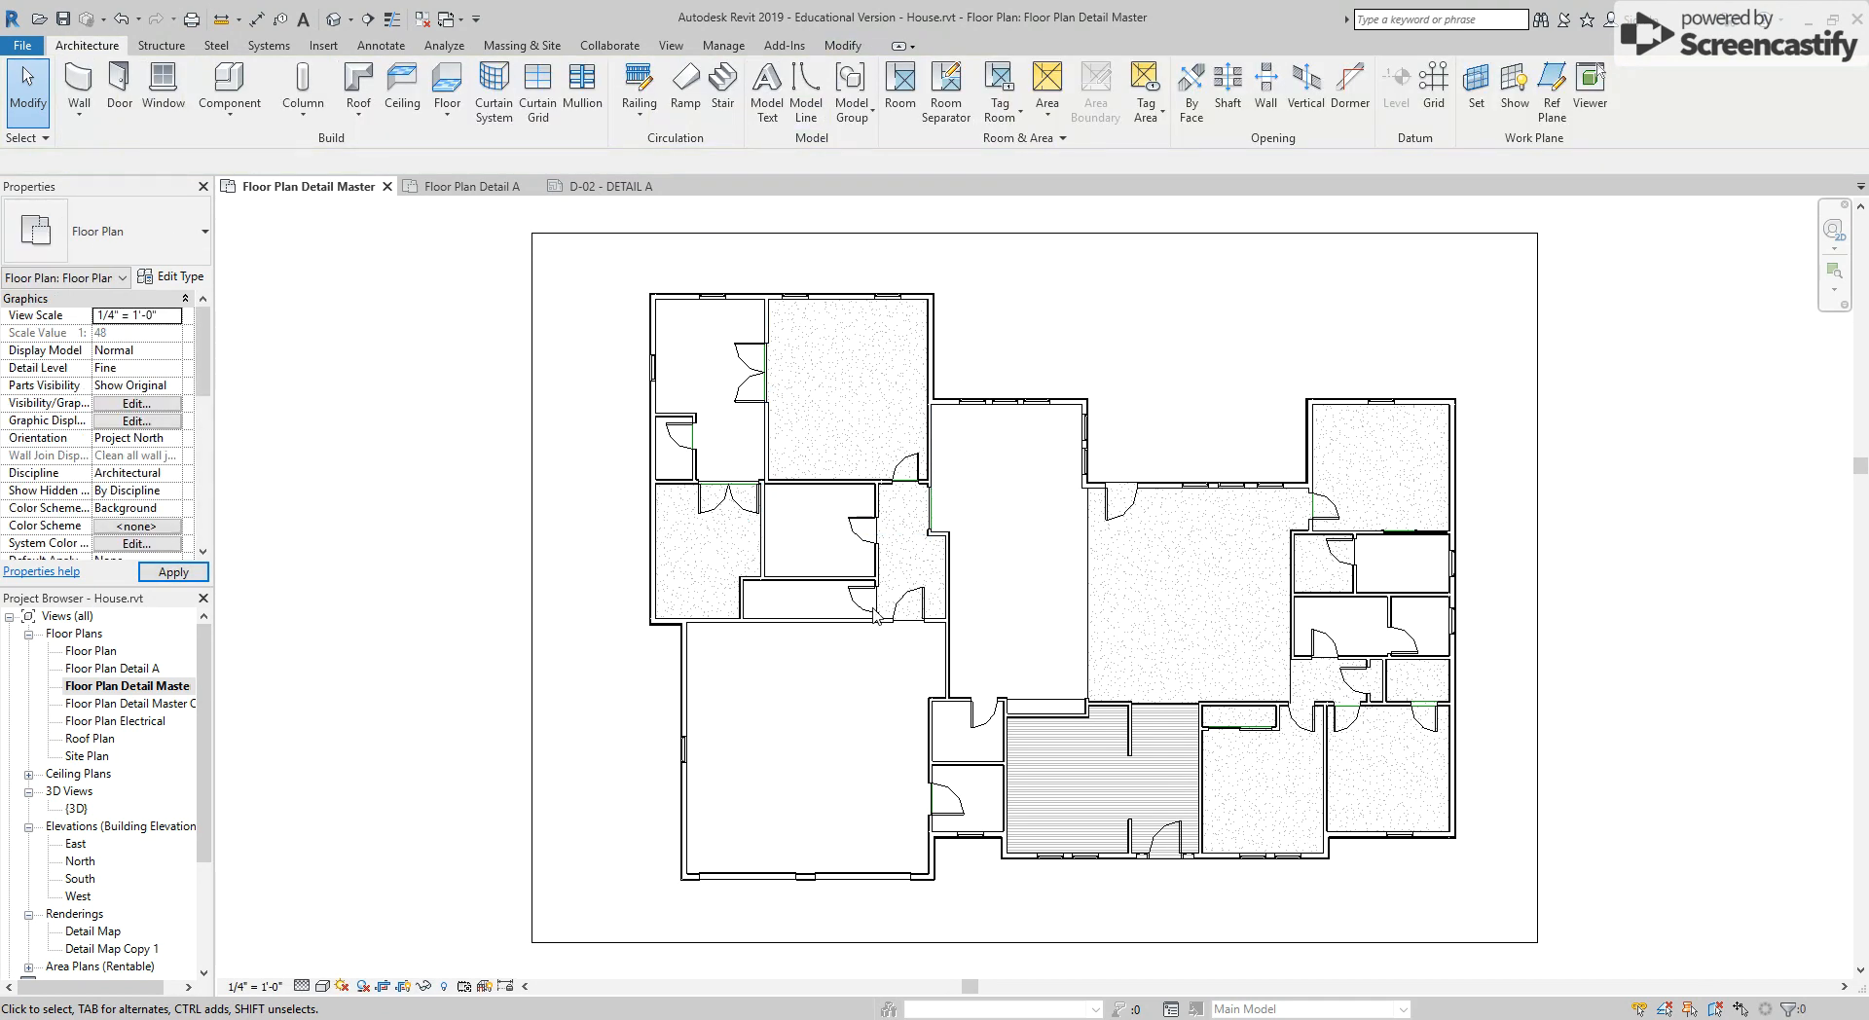
left_click(901, 85)
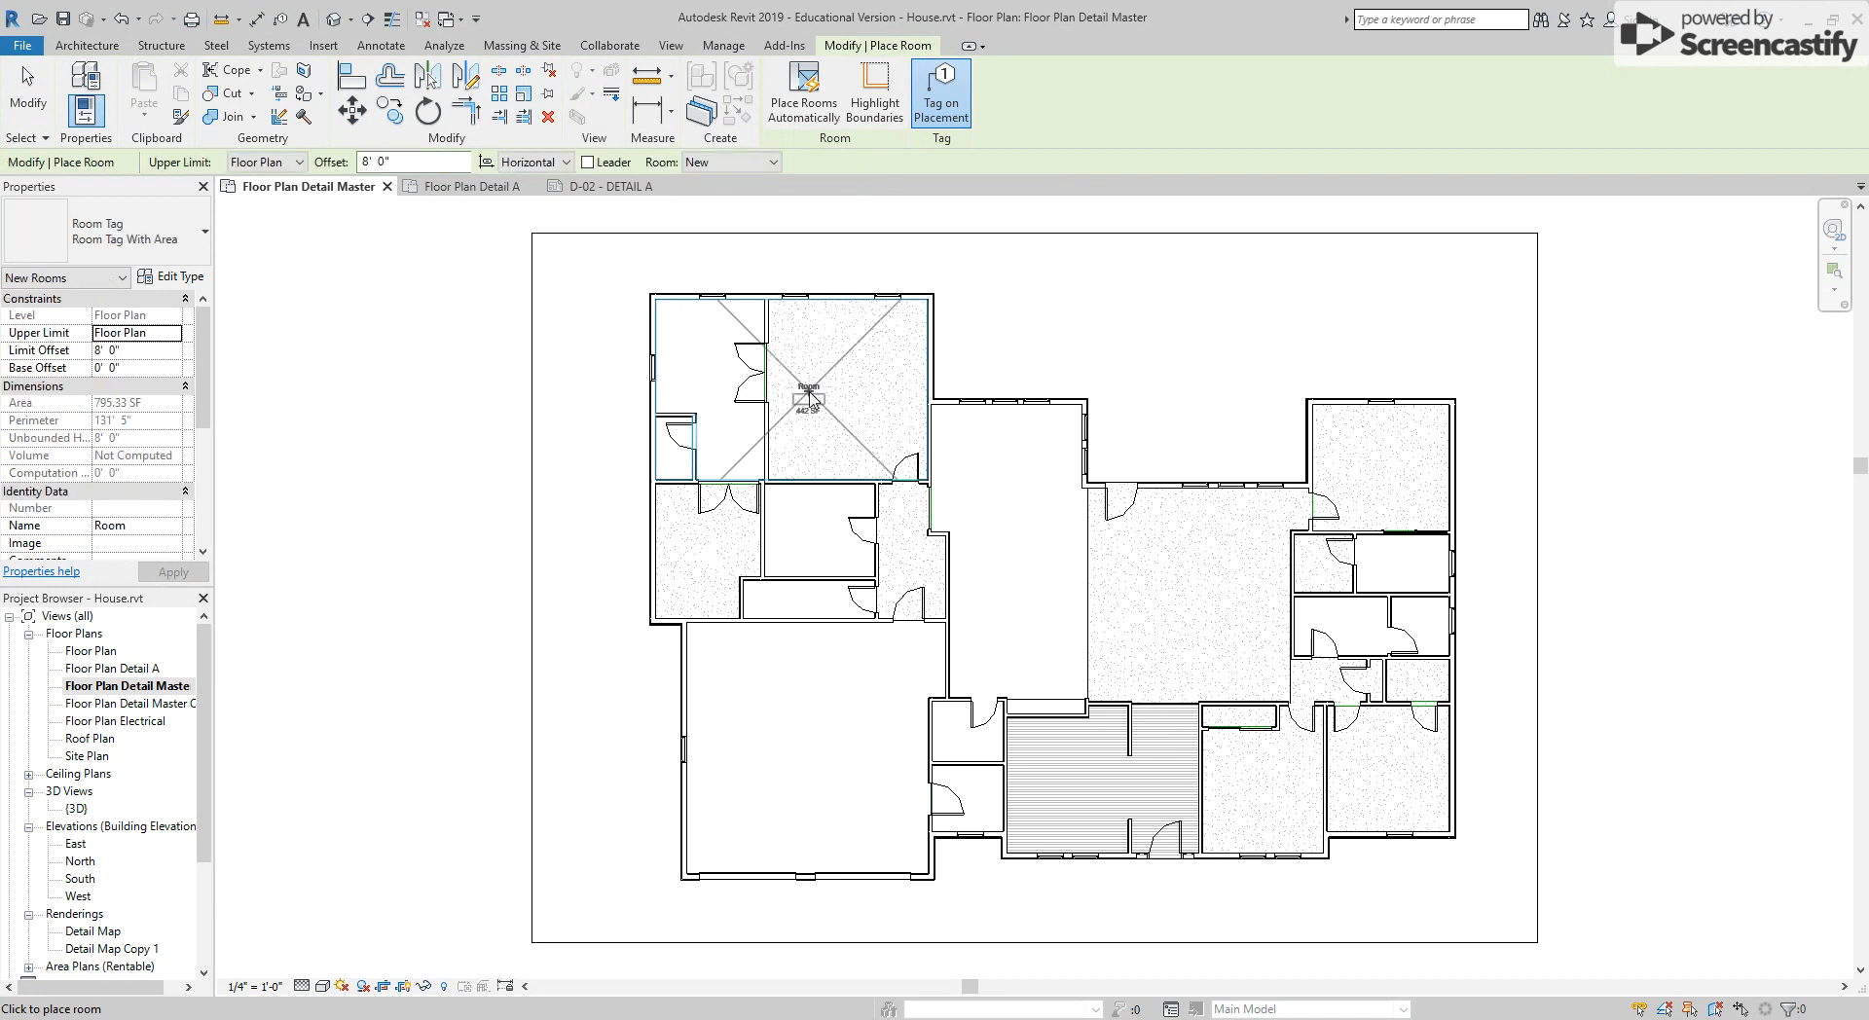
left_click(30, 126)
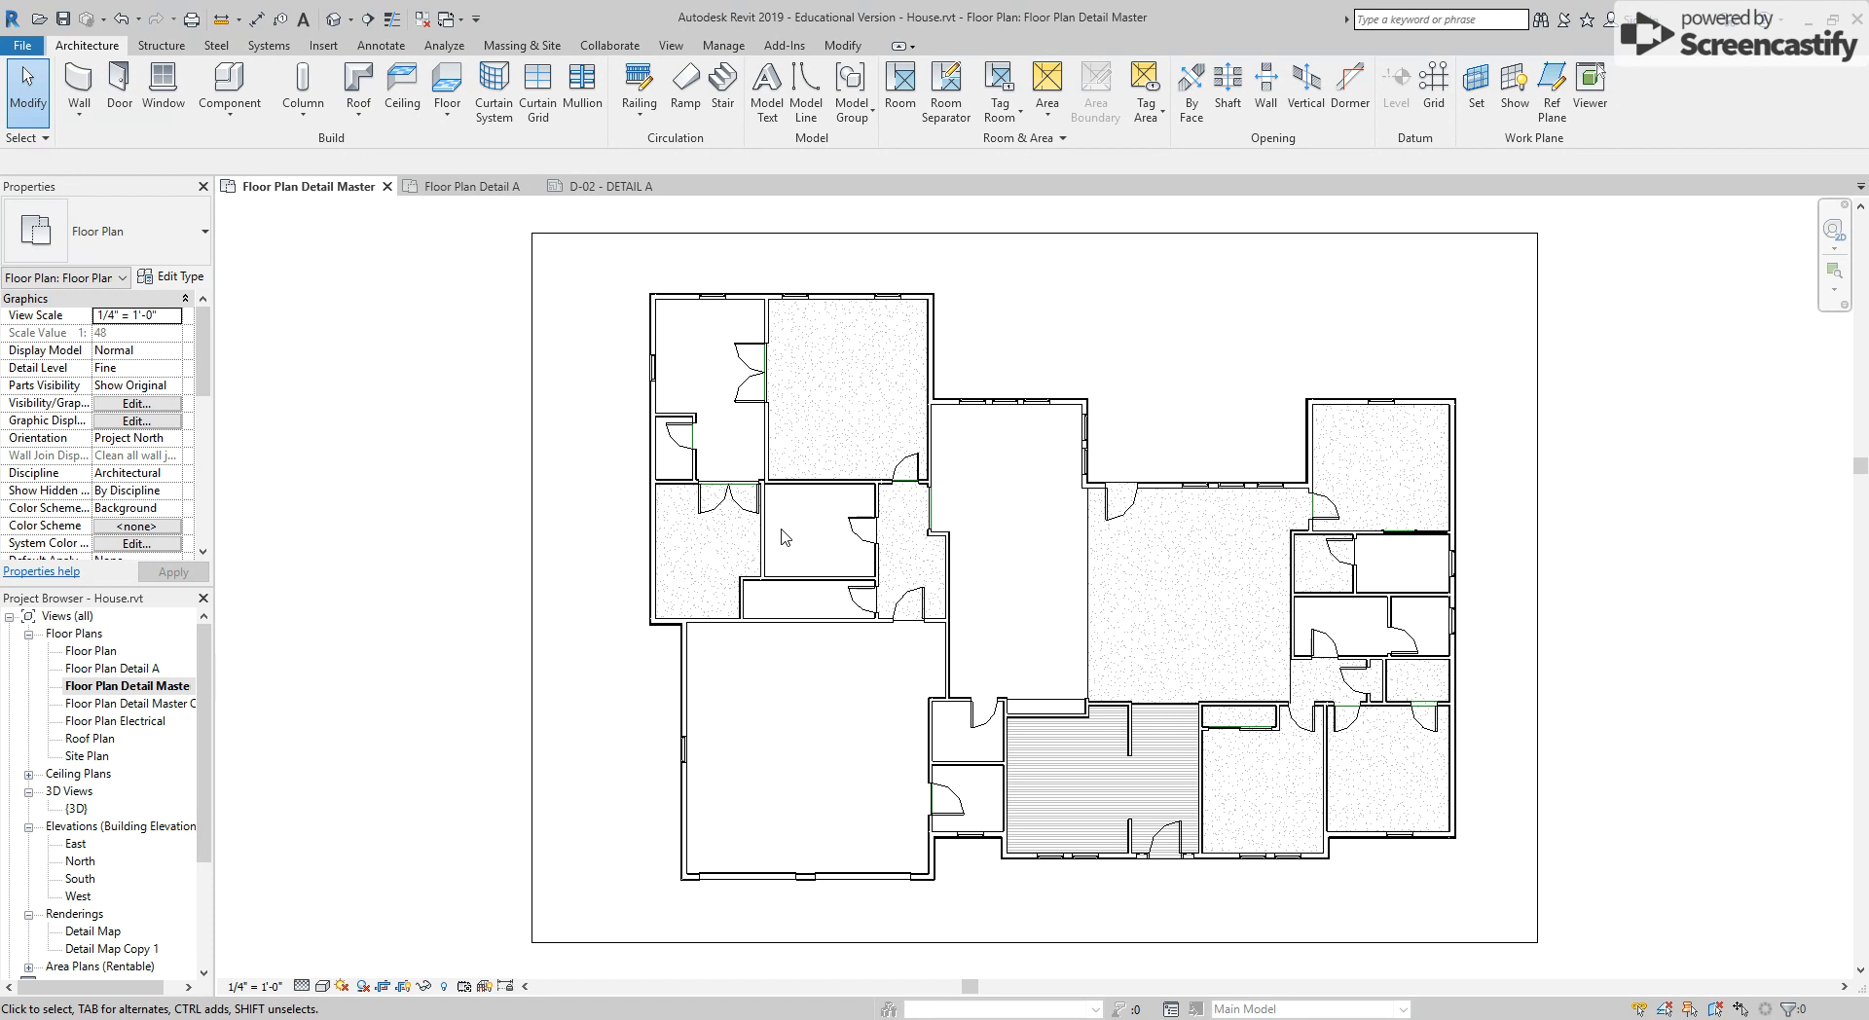
Turn off Room Bounding for the horizontal partition between the large upper-left carpeted room and the small room below it
left_click(831, 490)
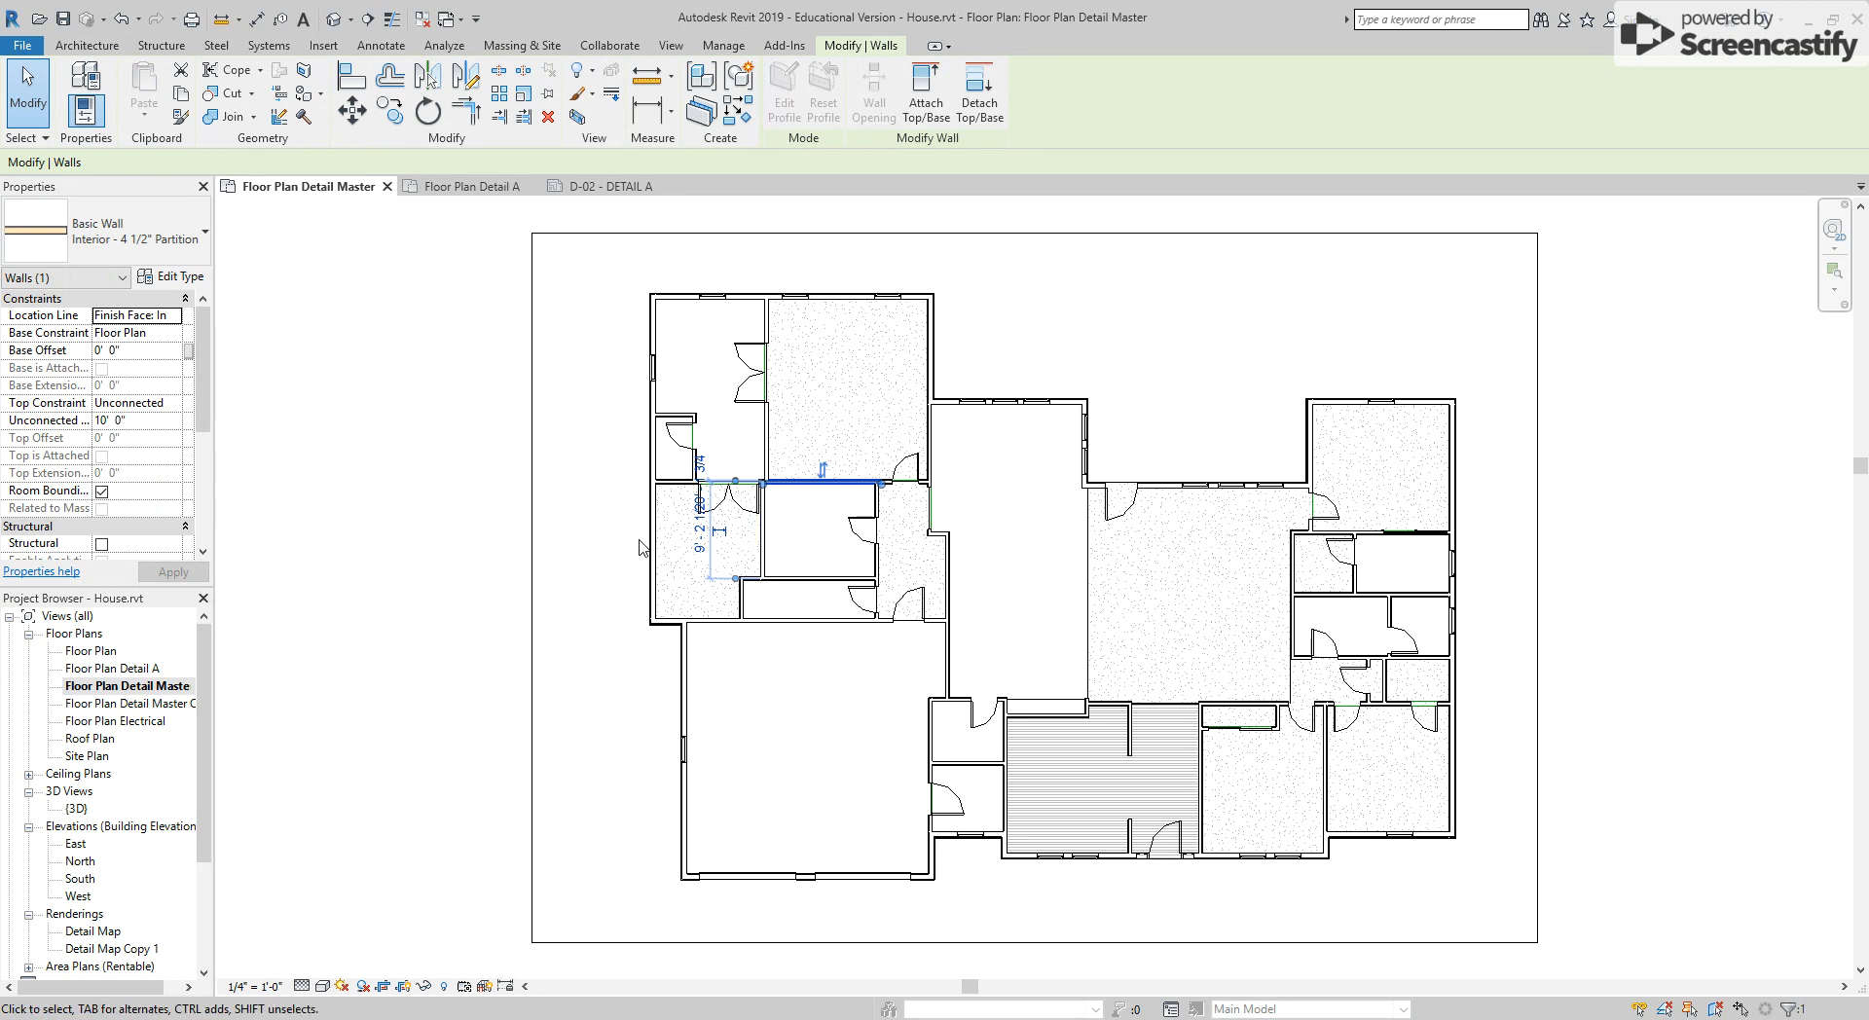
left_click(101, 492)
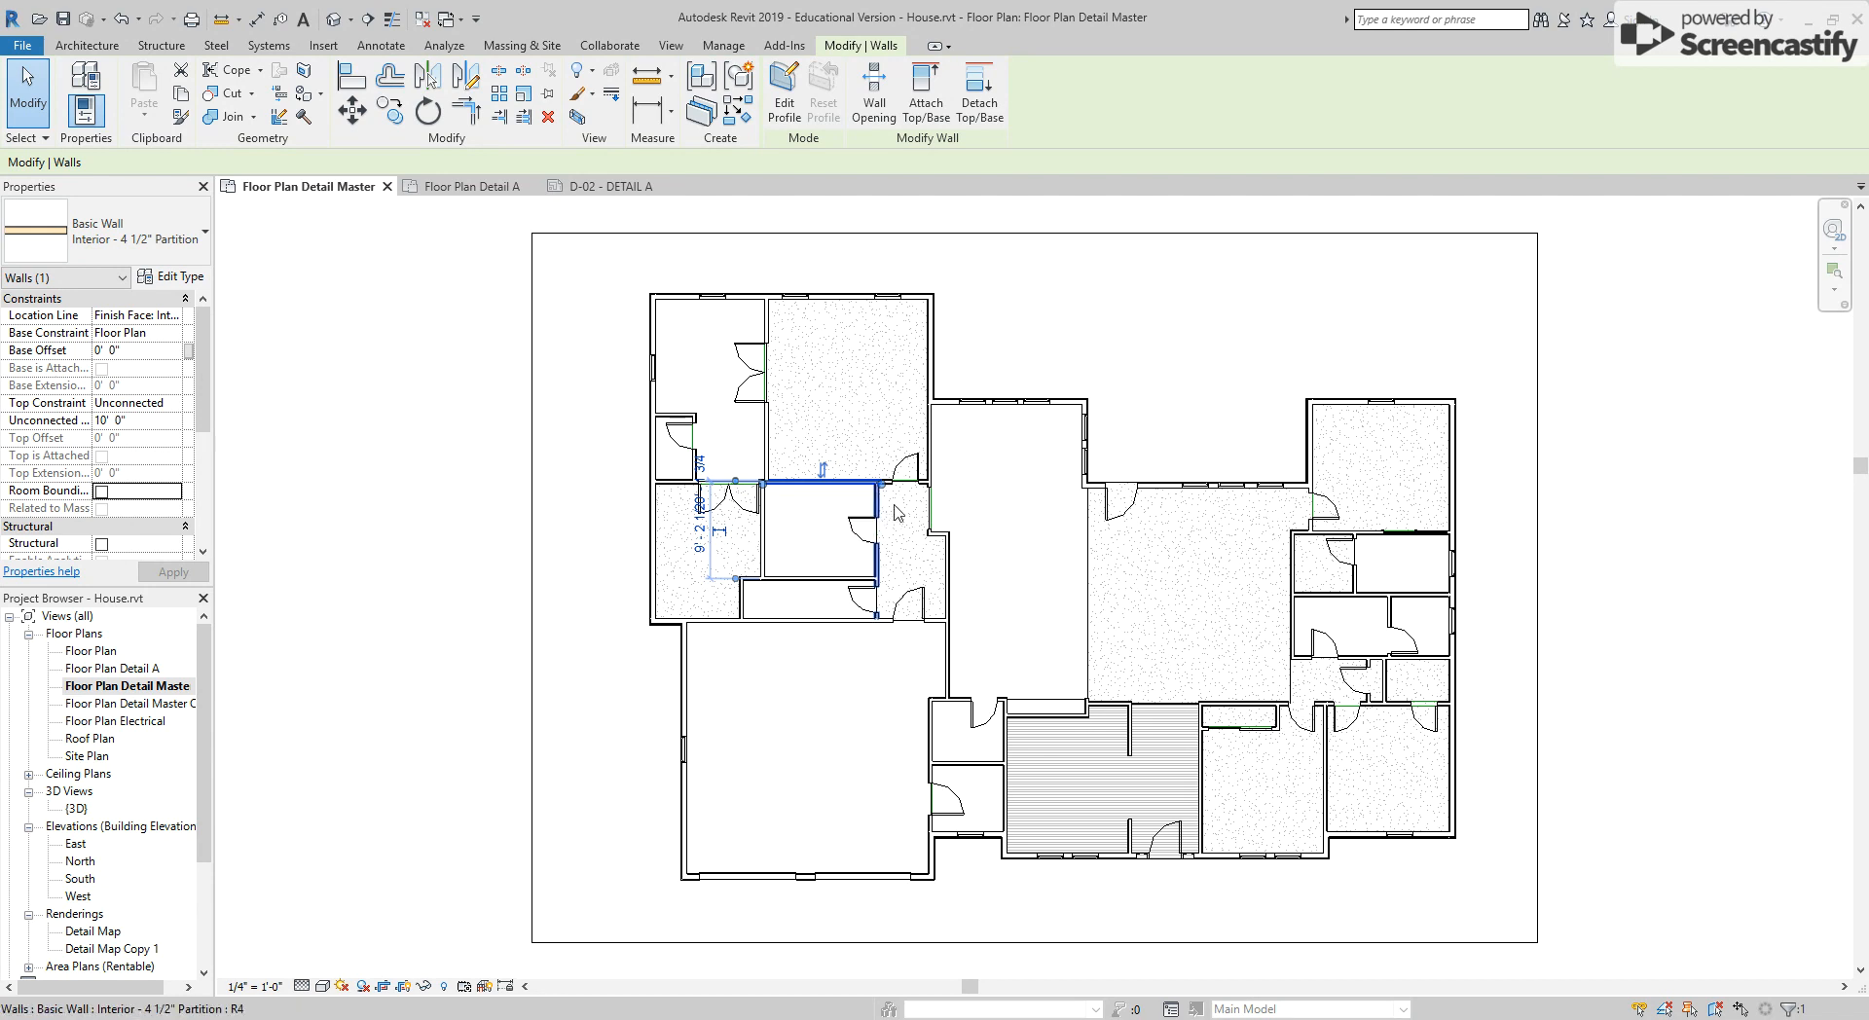
left_click_drag(887, 483, 890, 485)
left_click(1061, 366)
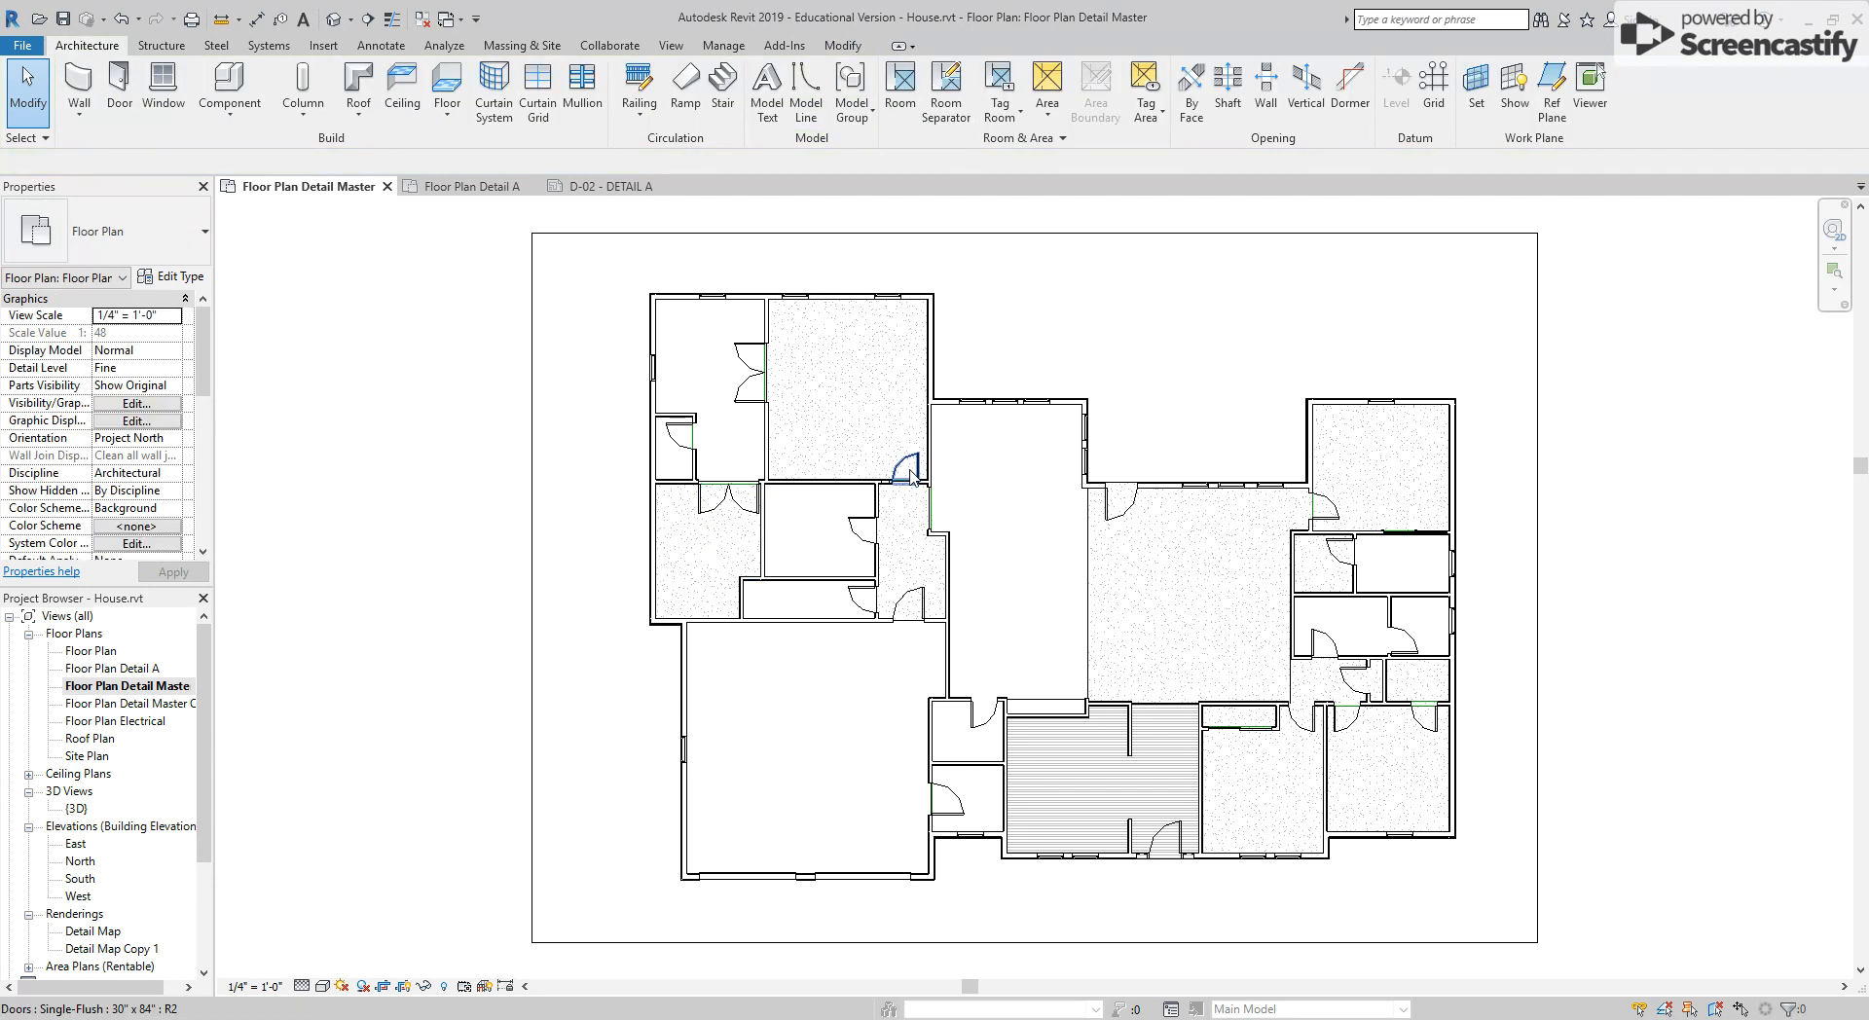
Turn off Room Bounding for the short wall segment holding the door between the large carpeted room and the hall below
scroll(896, 490, "up", 8)
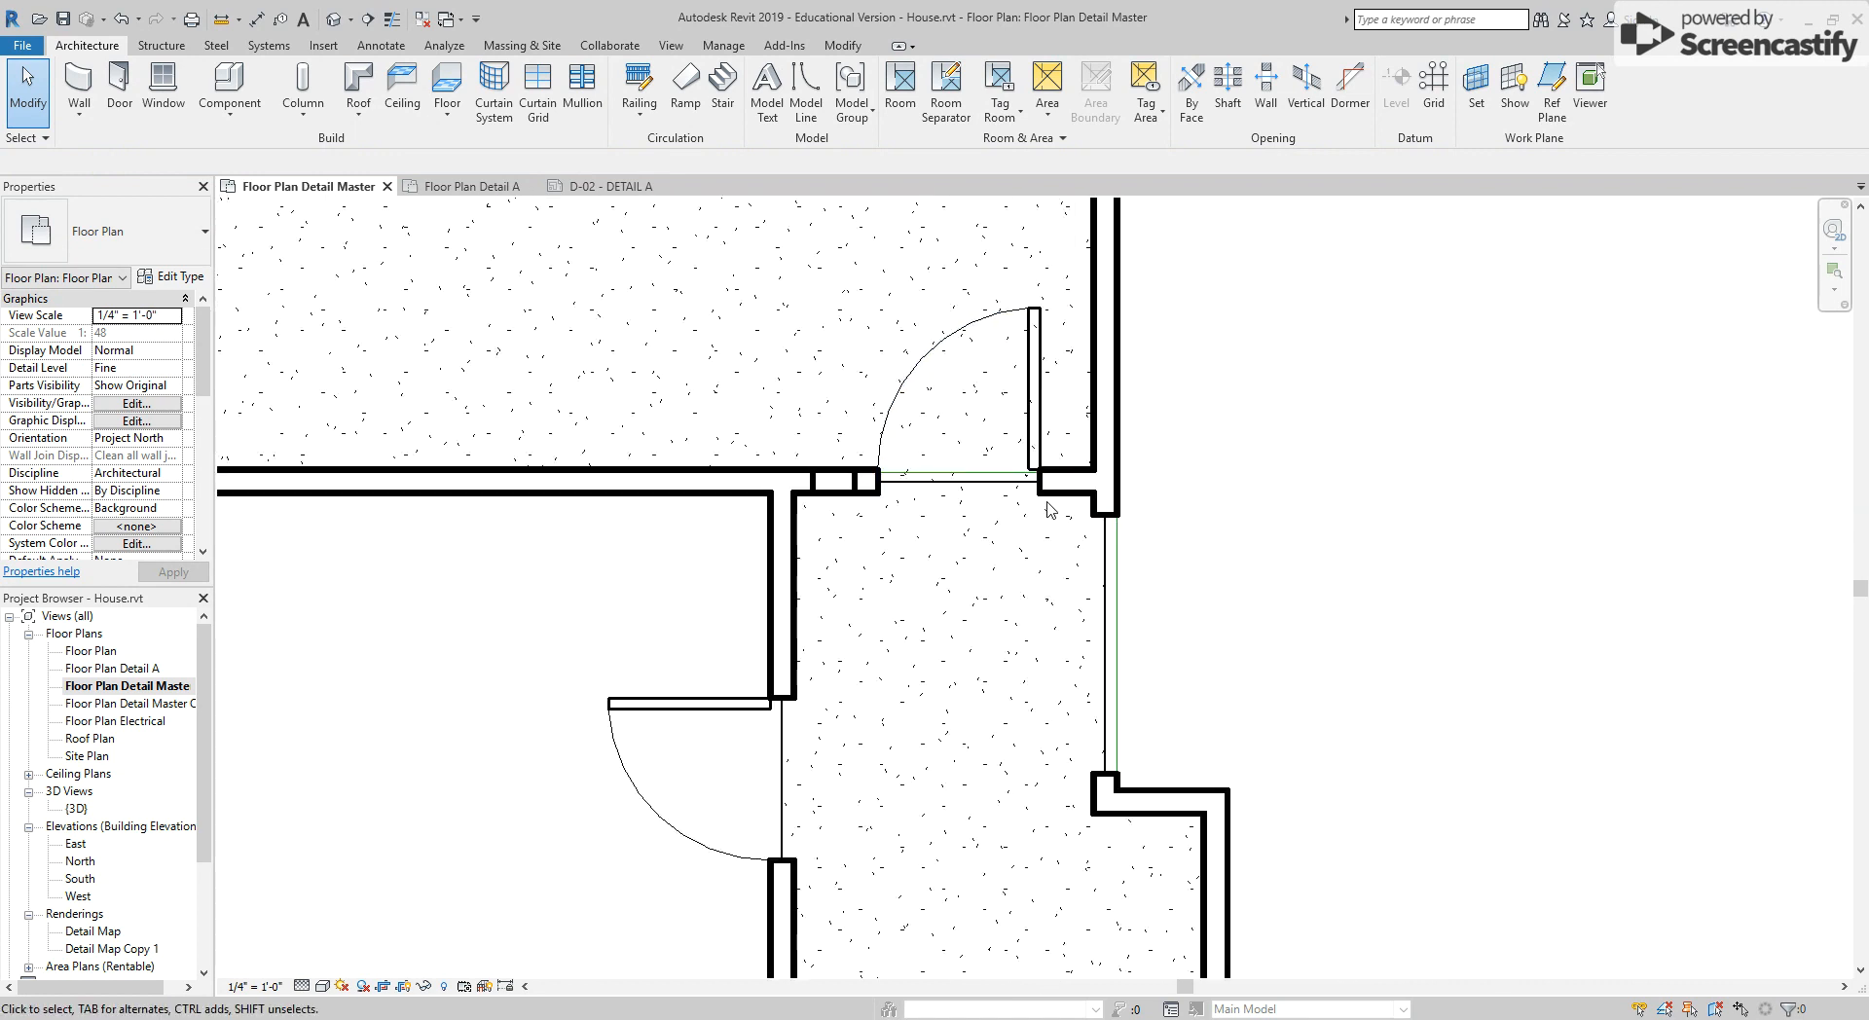
left_click(959, 476)
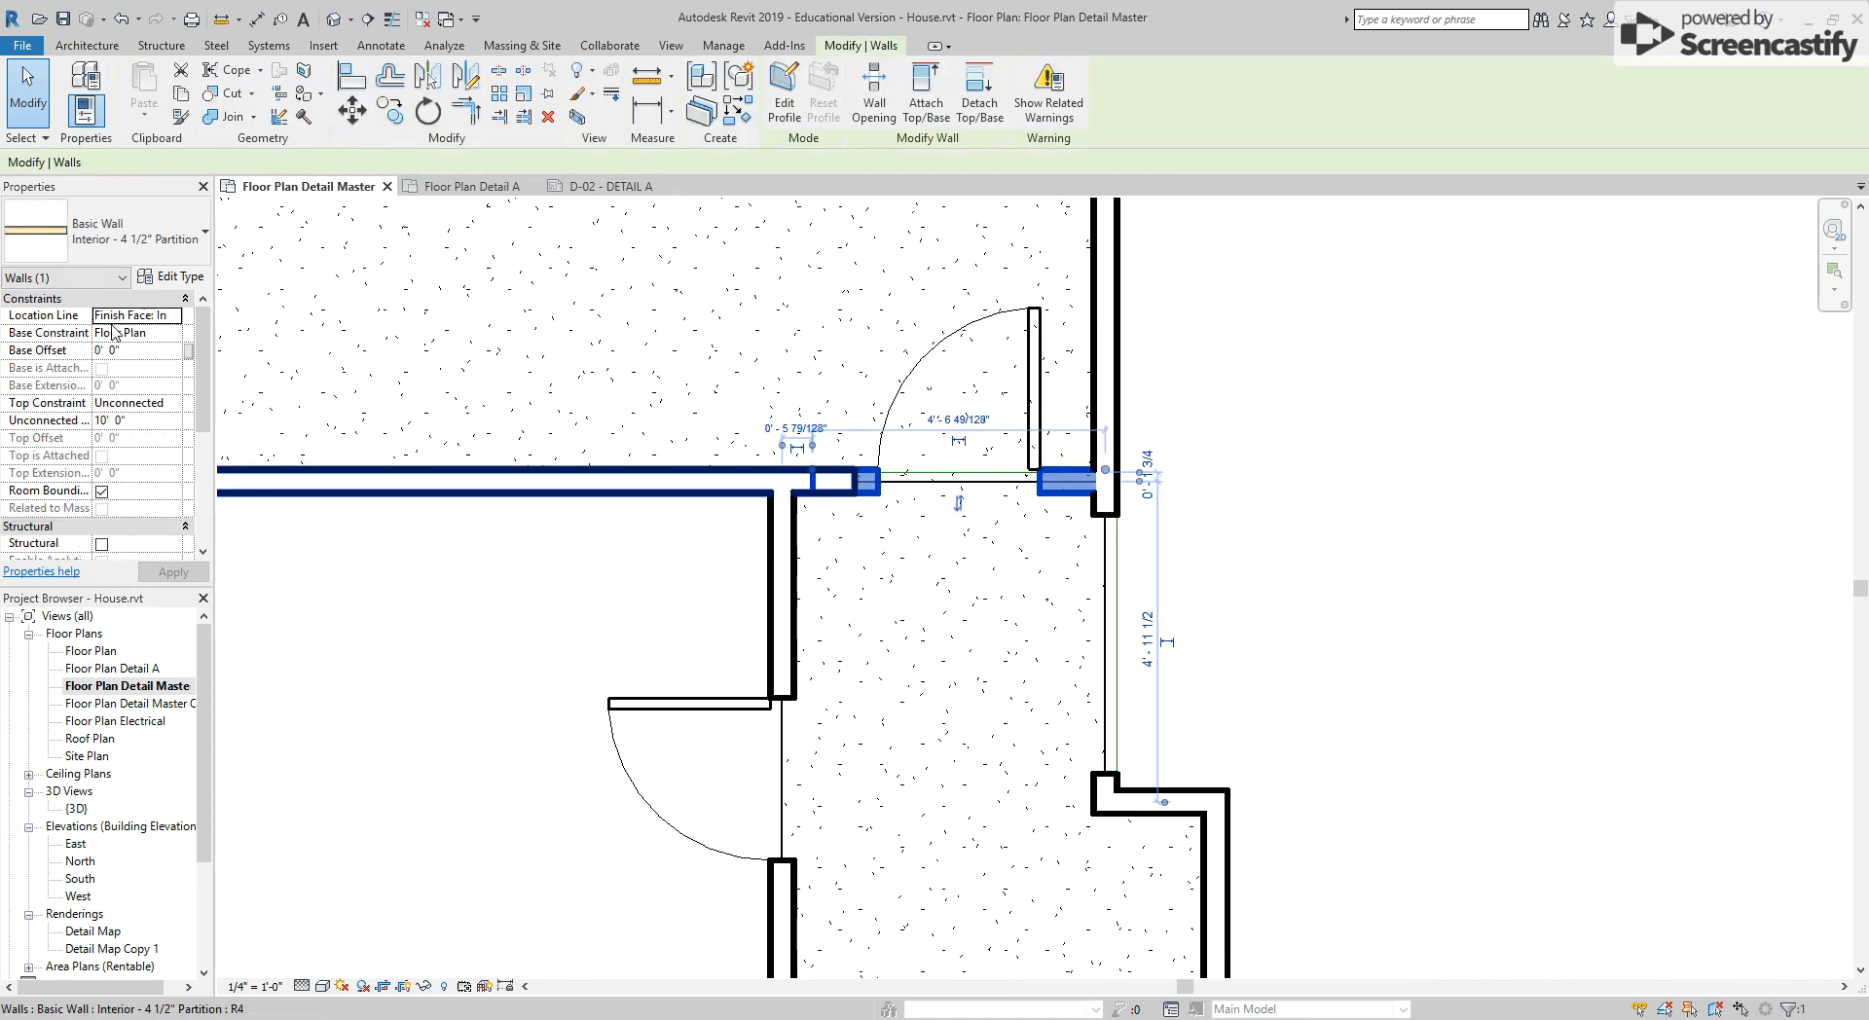
left_click(102, 491)
scroll(760, 627, "down", 3)
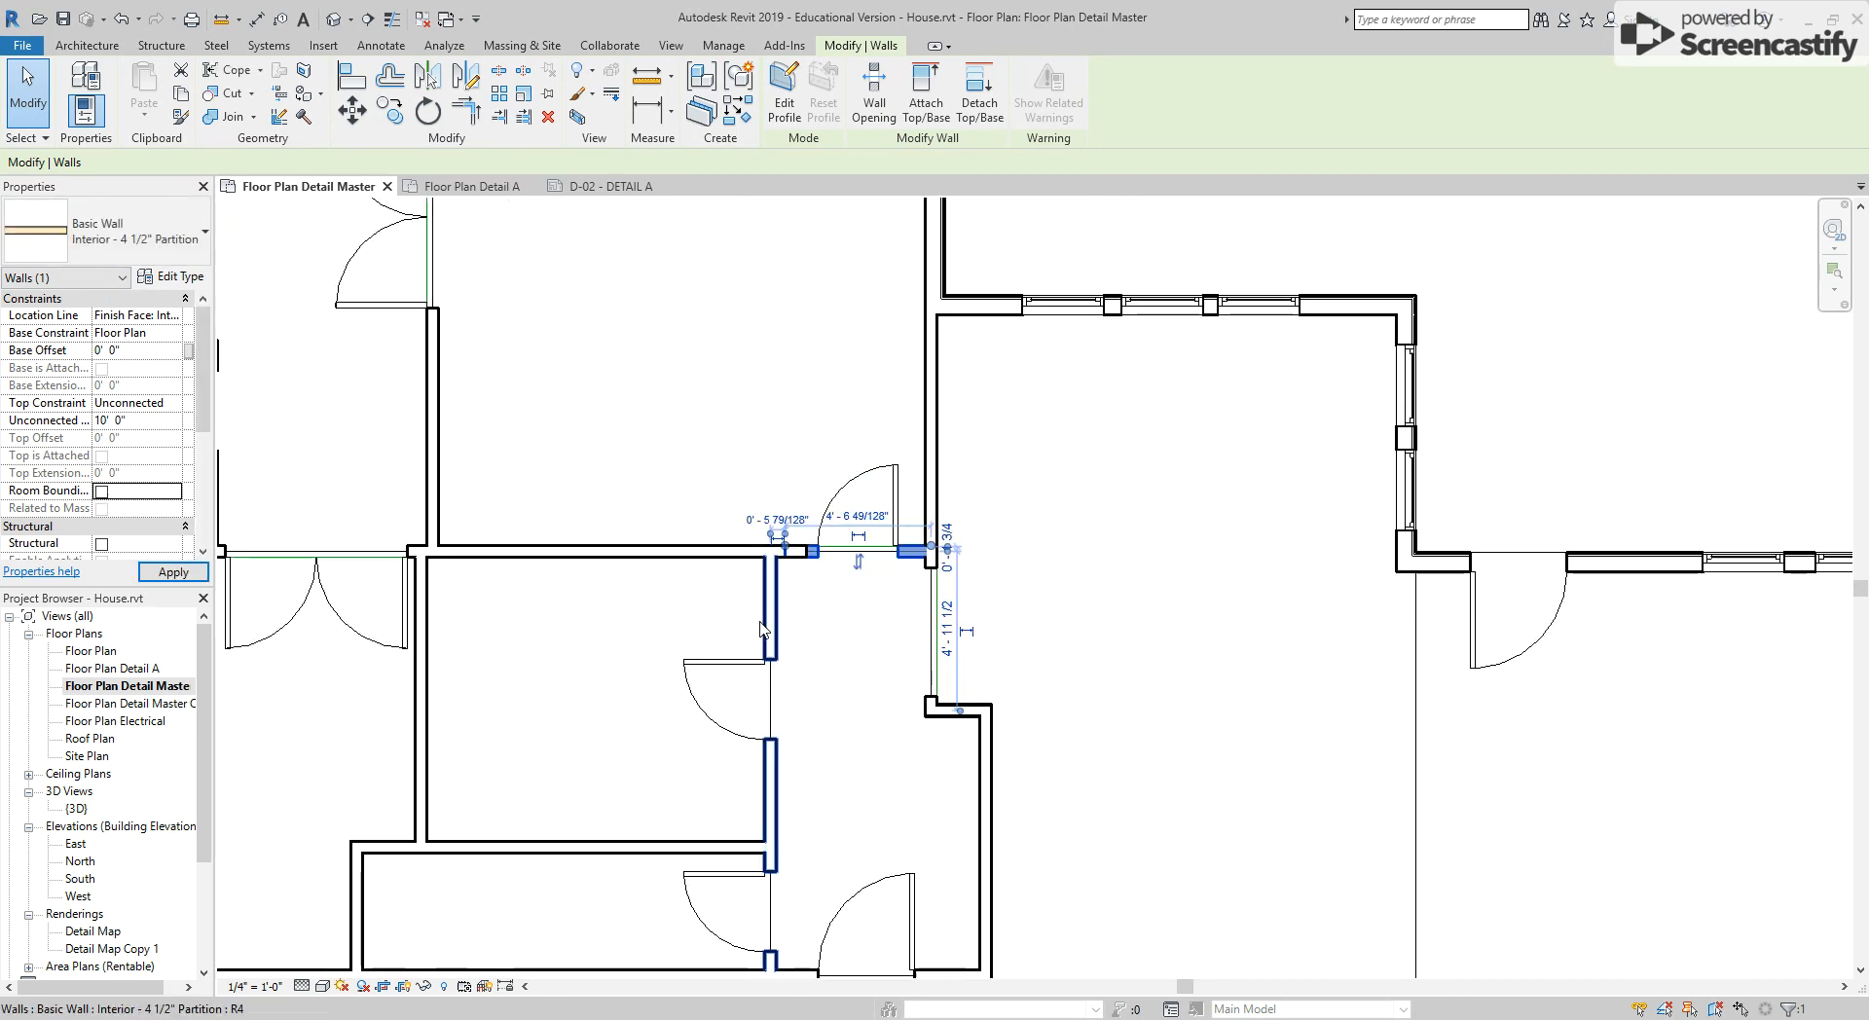
scroll(761, 629, "down", 4)
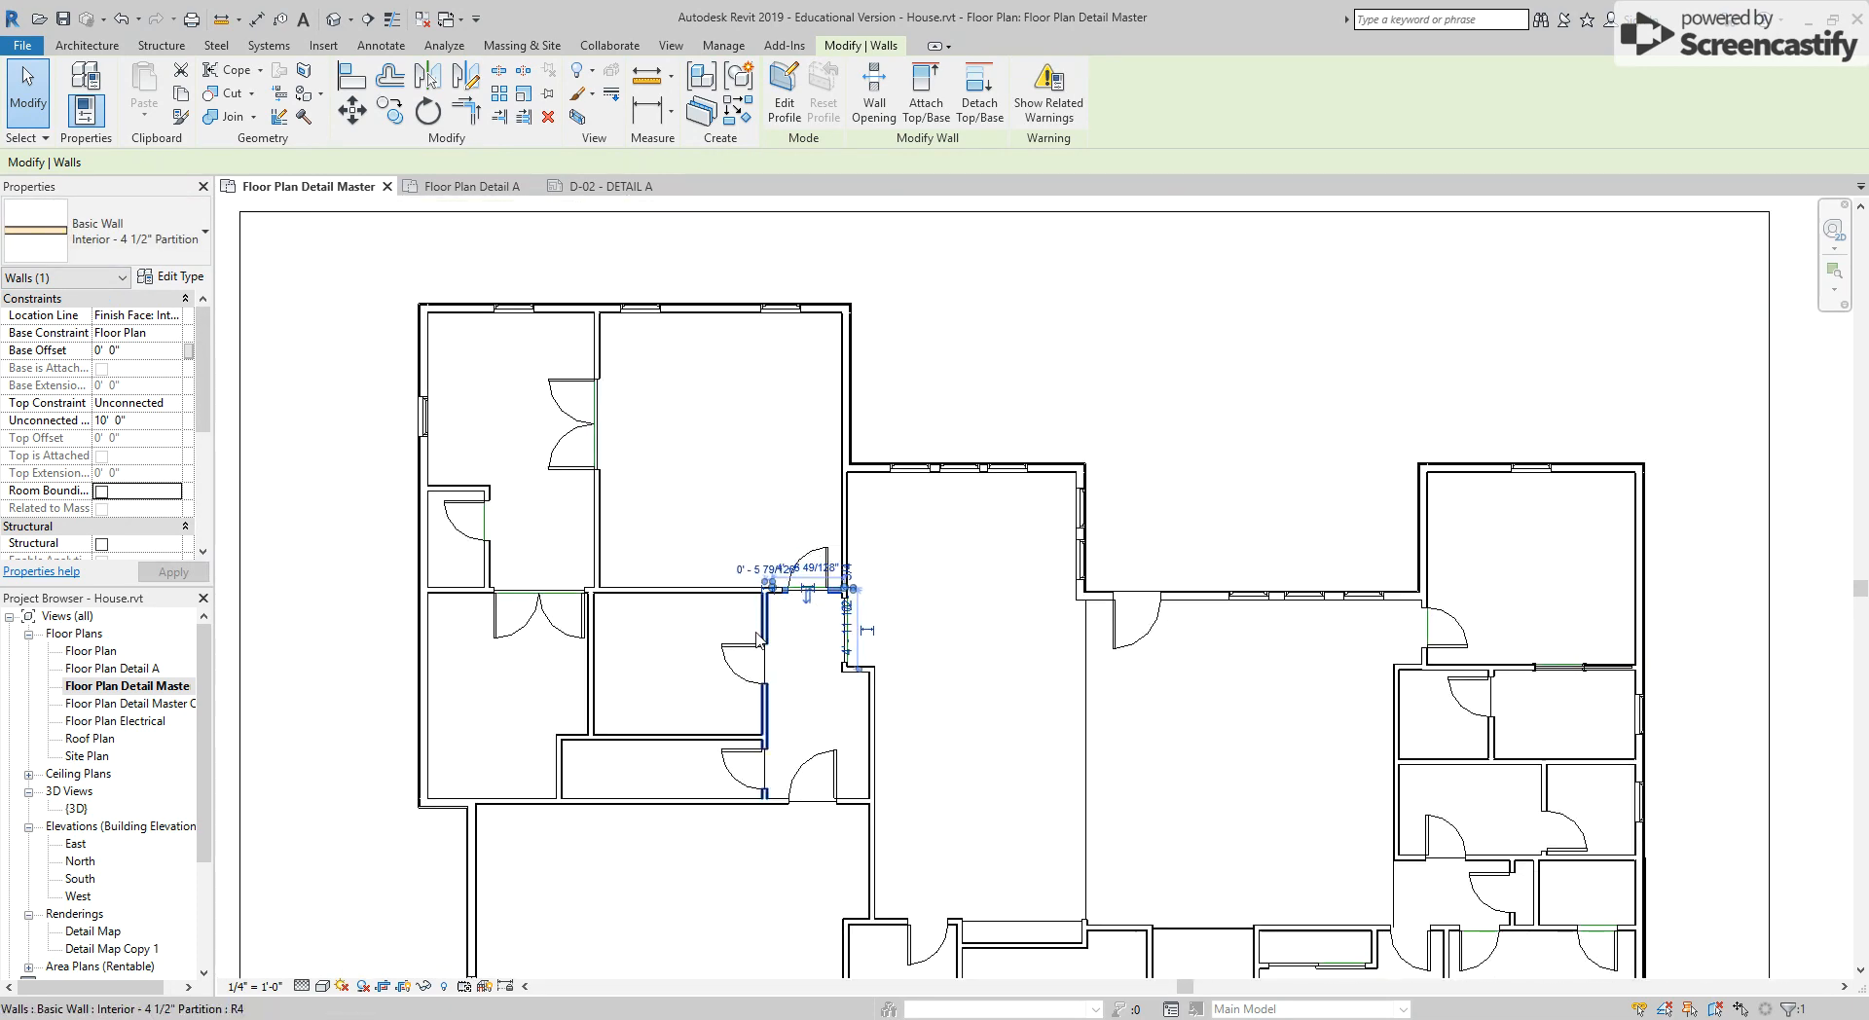
Turn off Room Bounding for the partition between the two small rooms beside the hall and for the wall with the lower double doors
left_click(665, 737)
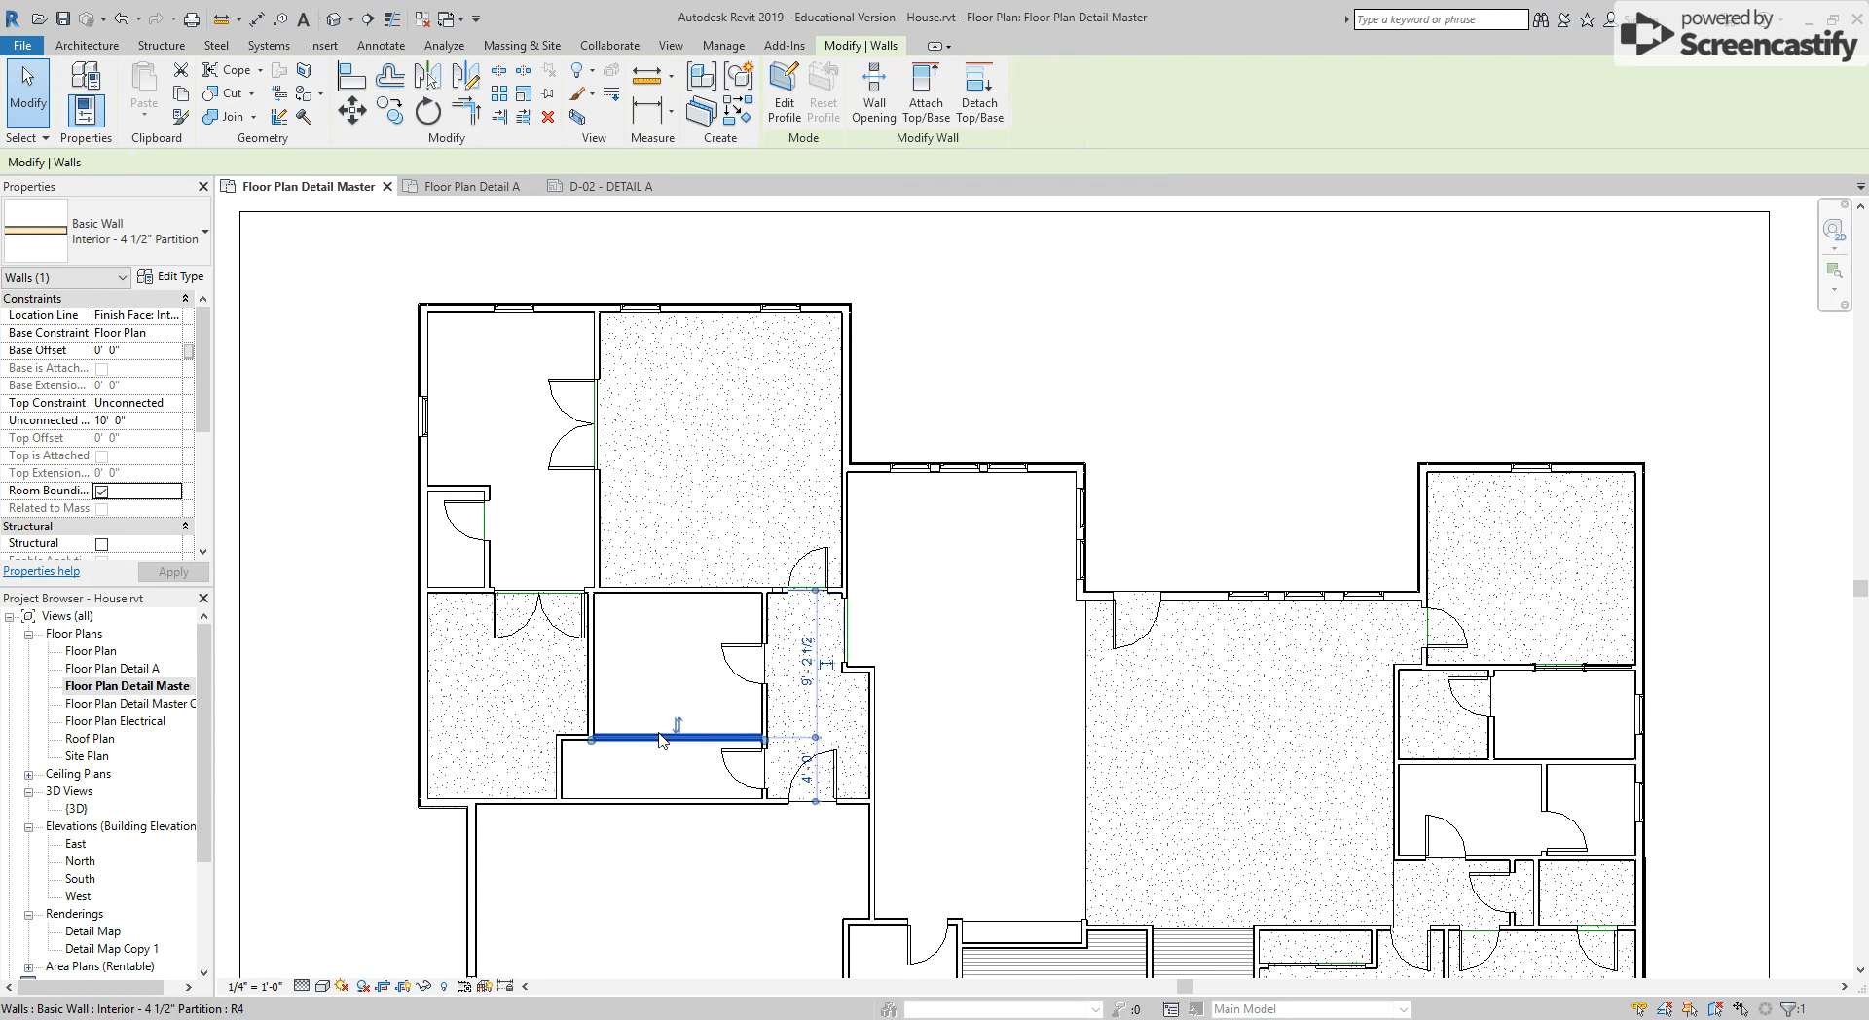
left_click(104, 492)
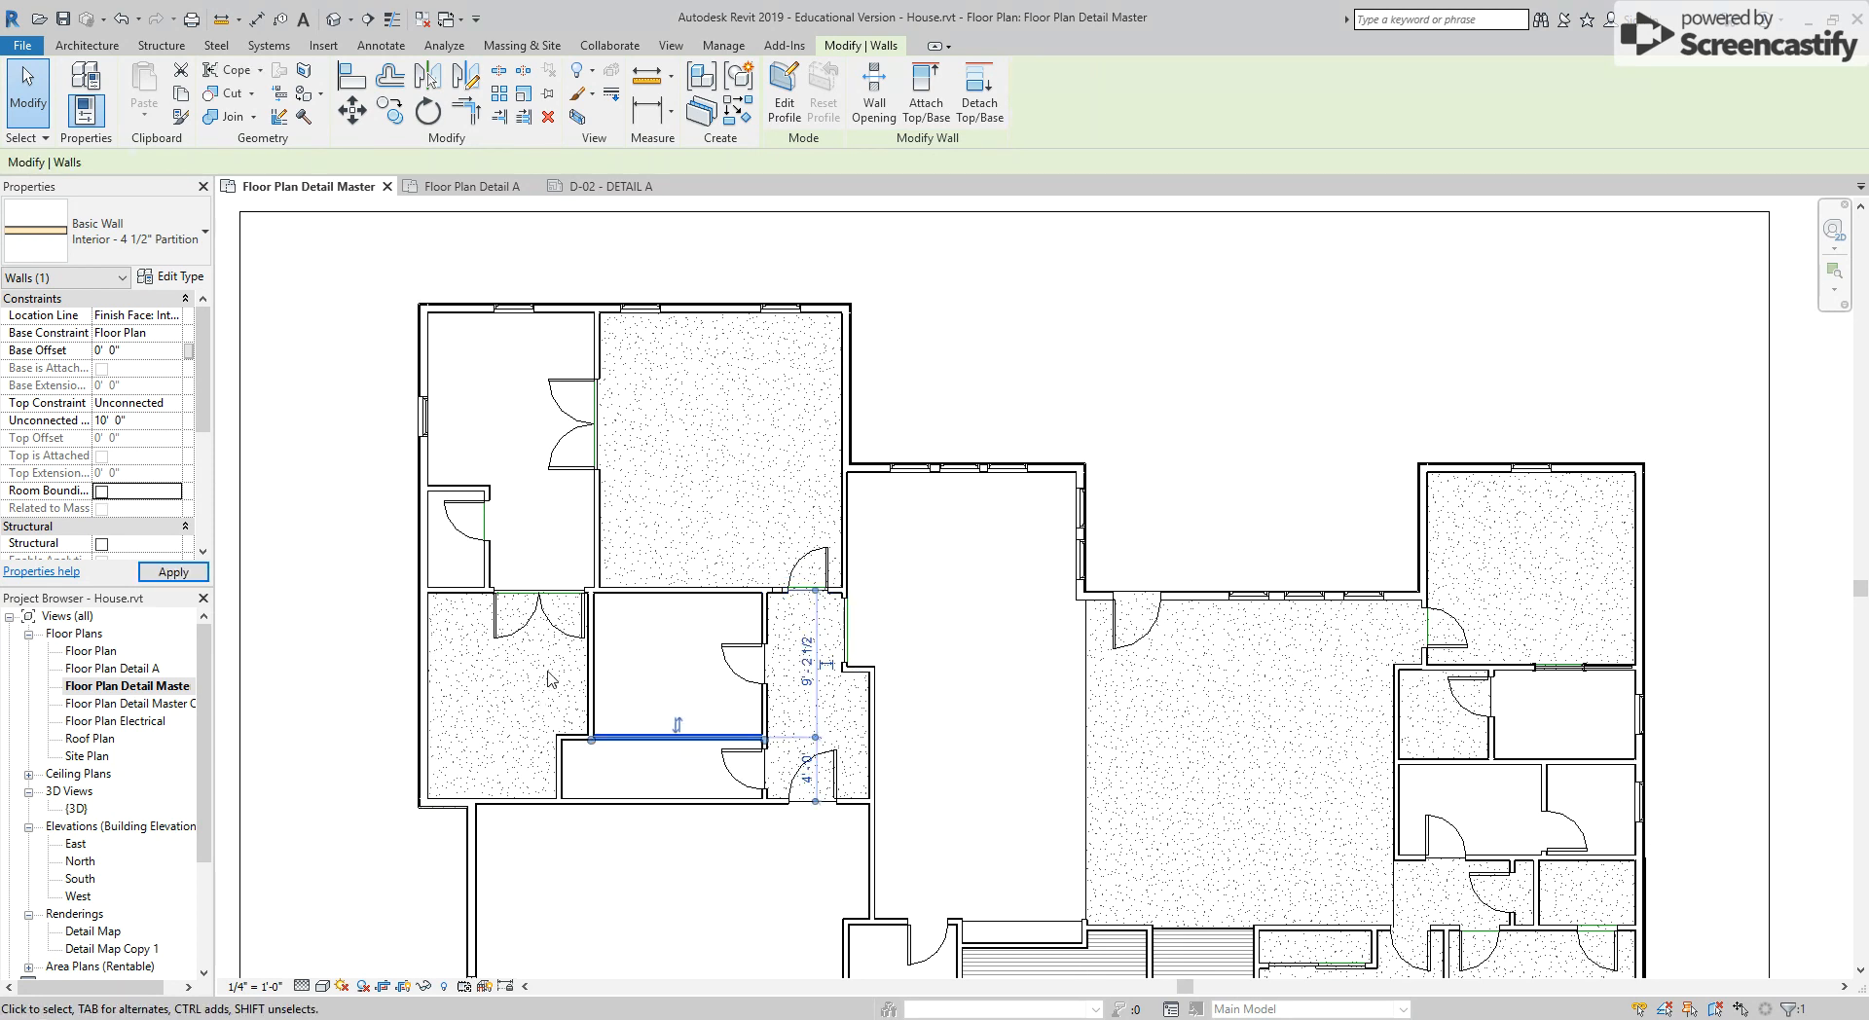
left_click(468, 604)
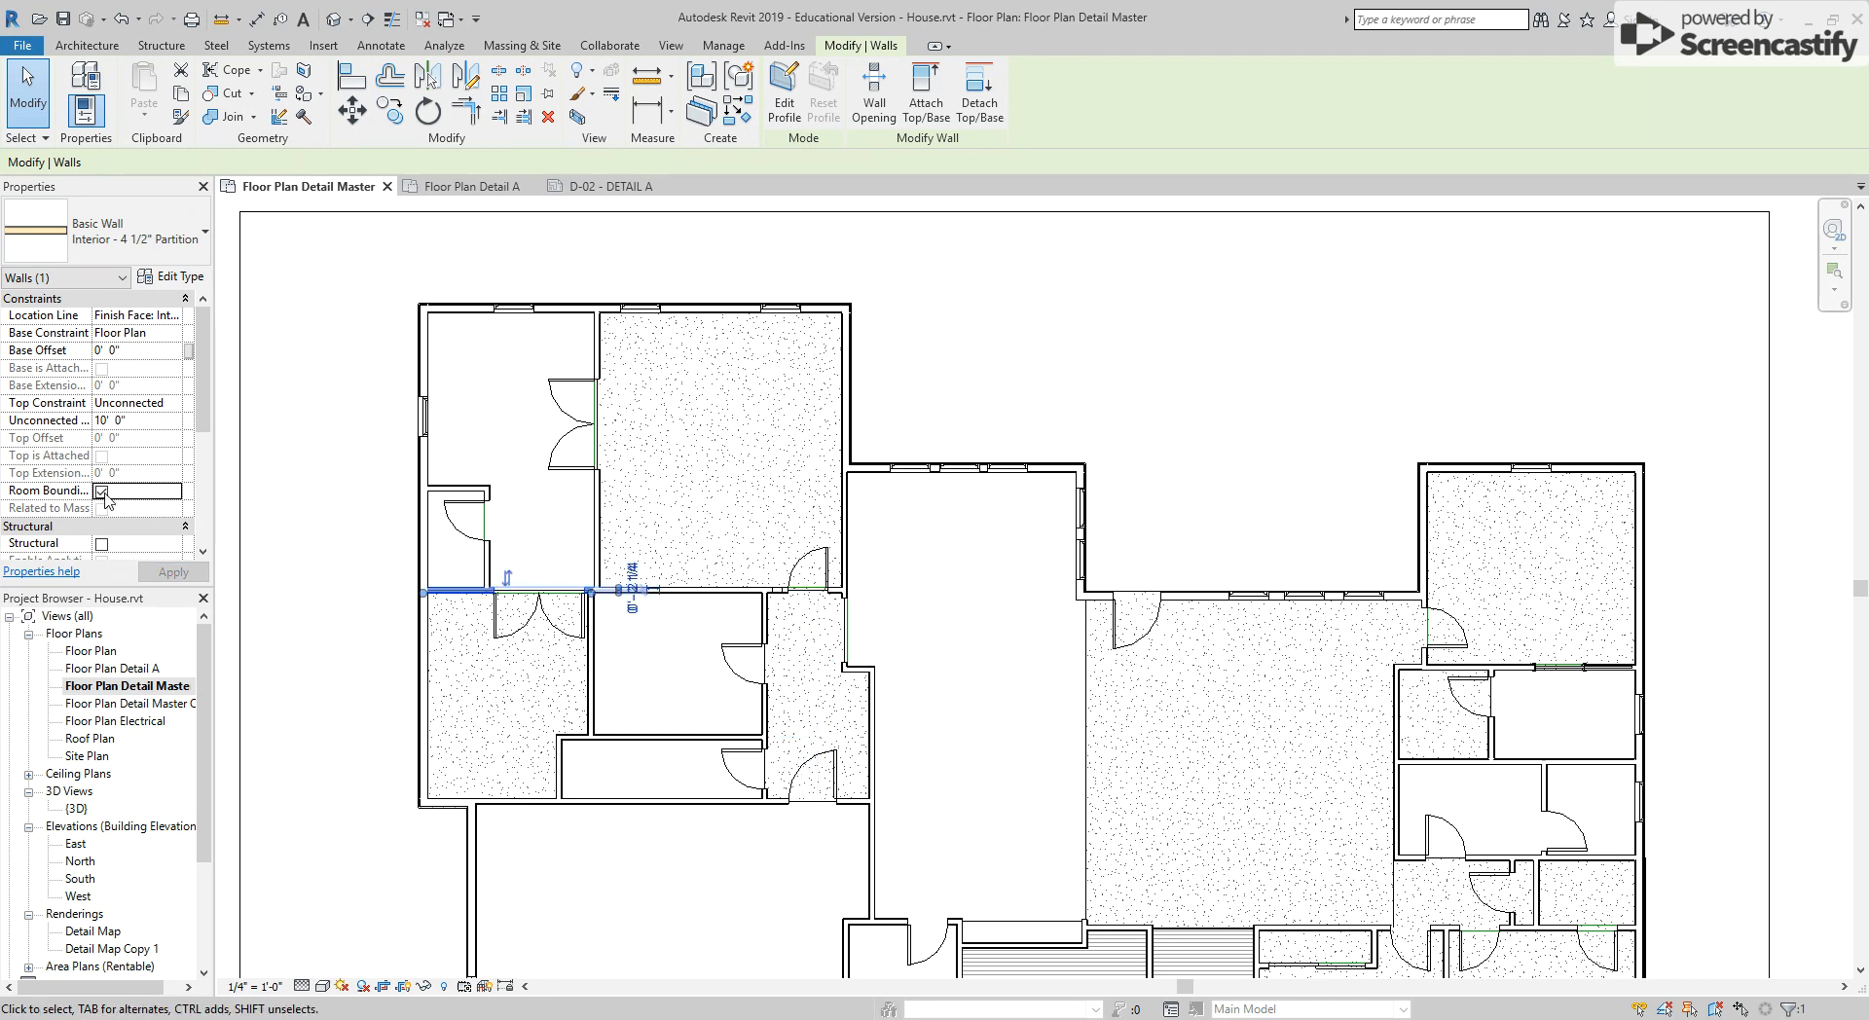
left_click(326, 517)
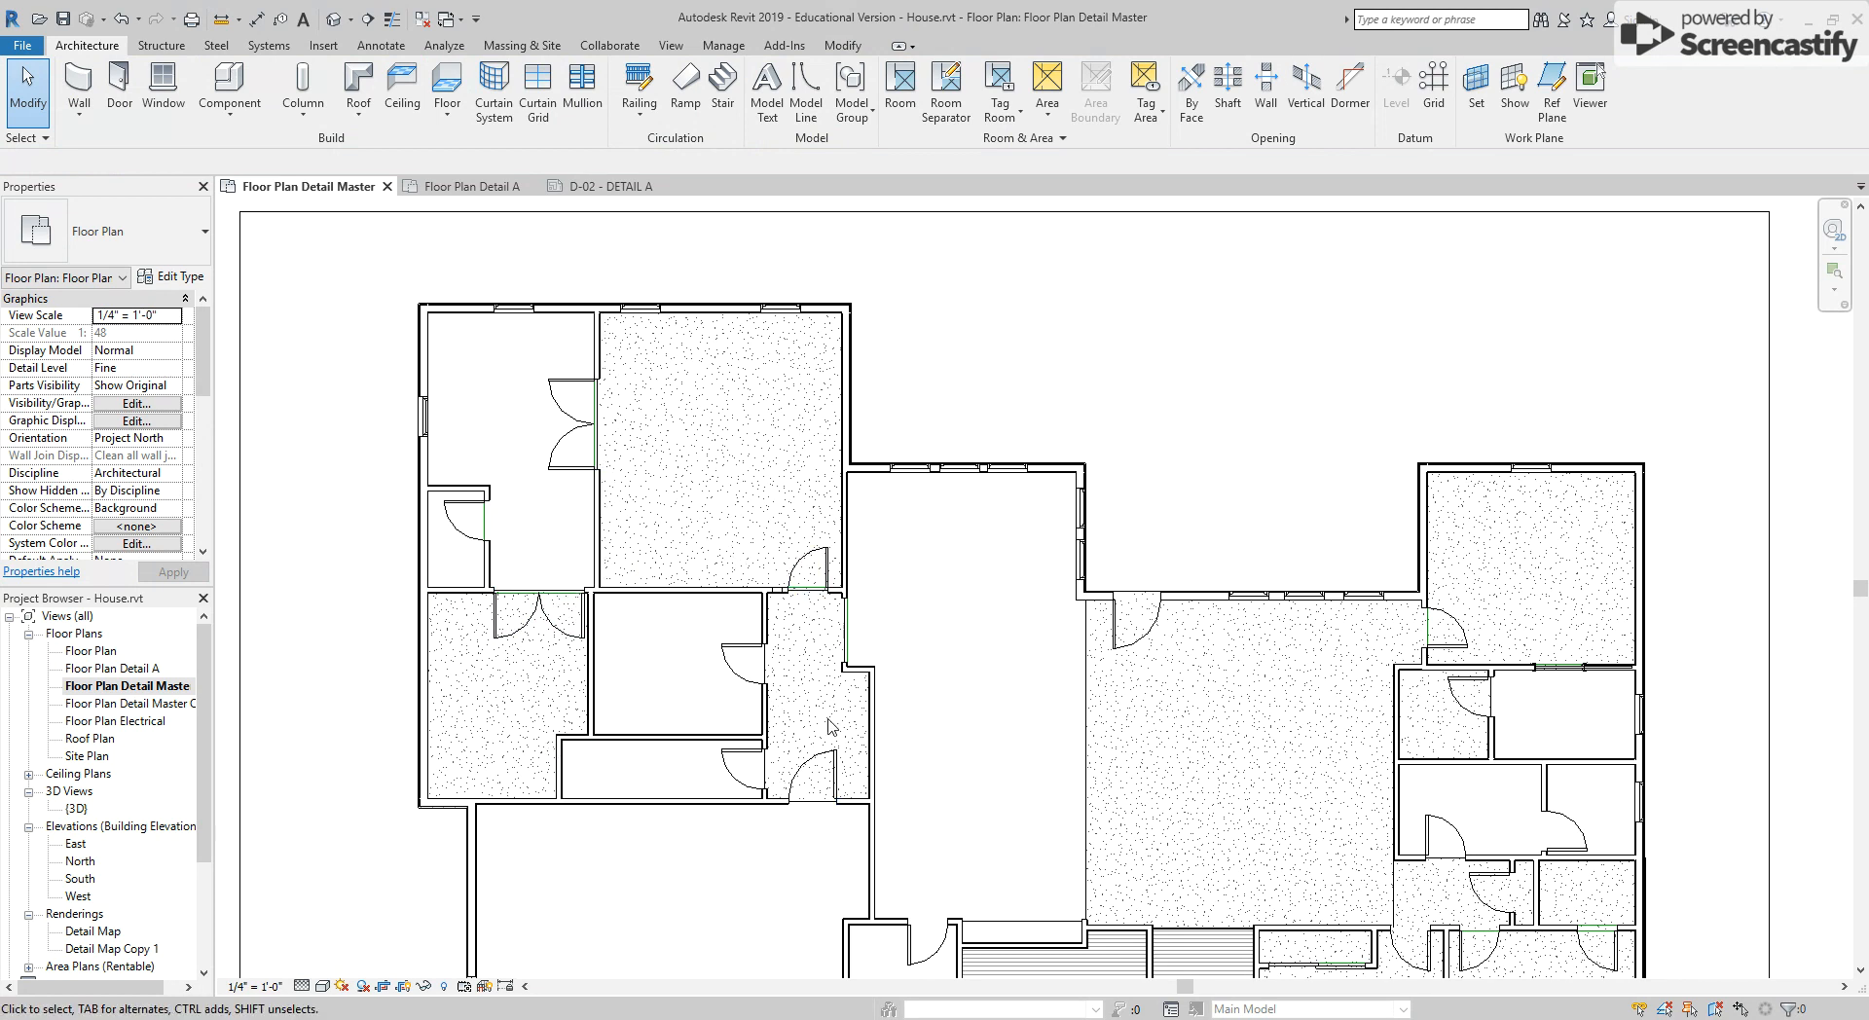
Preview the merged room extents across the upper-left wing with the Room tool without placing a room
left_click(900, 86)
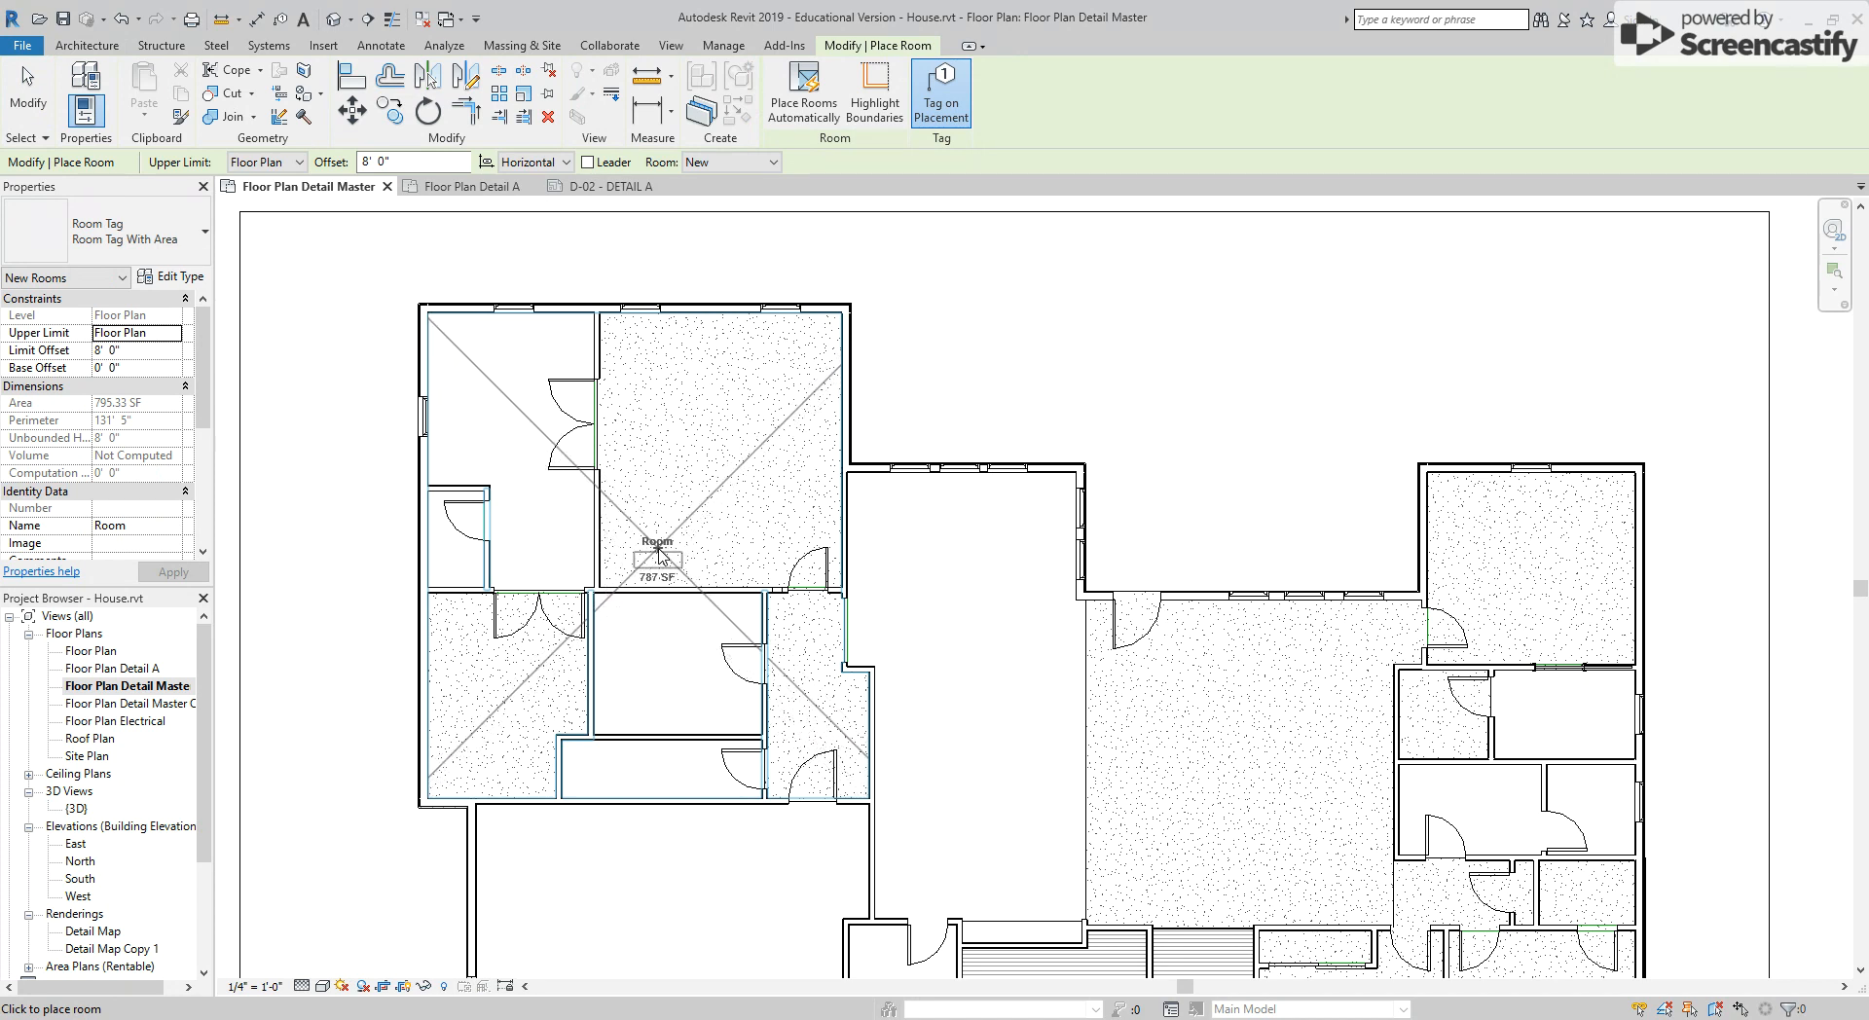
key("Escape")
key("Escape")
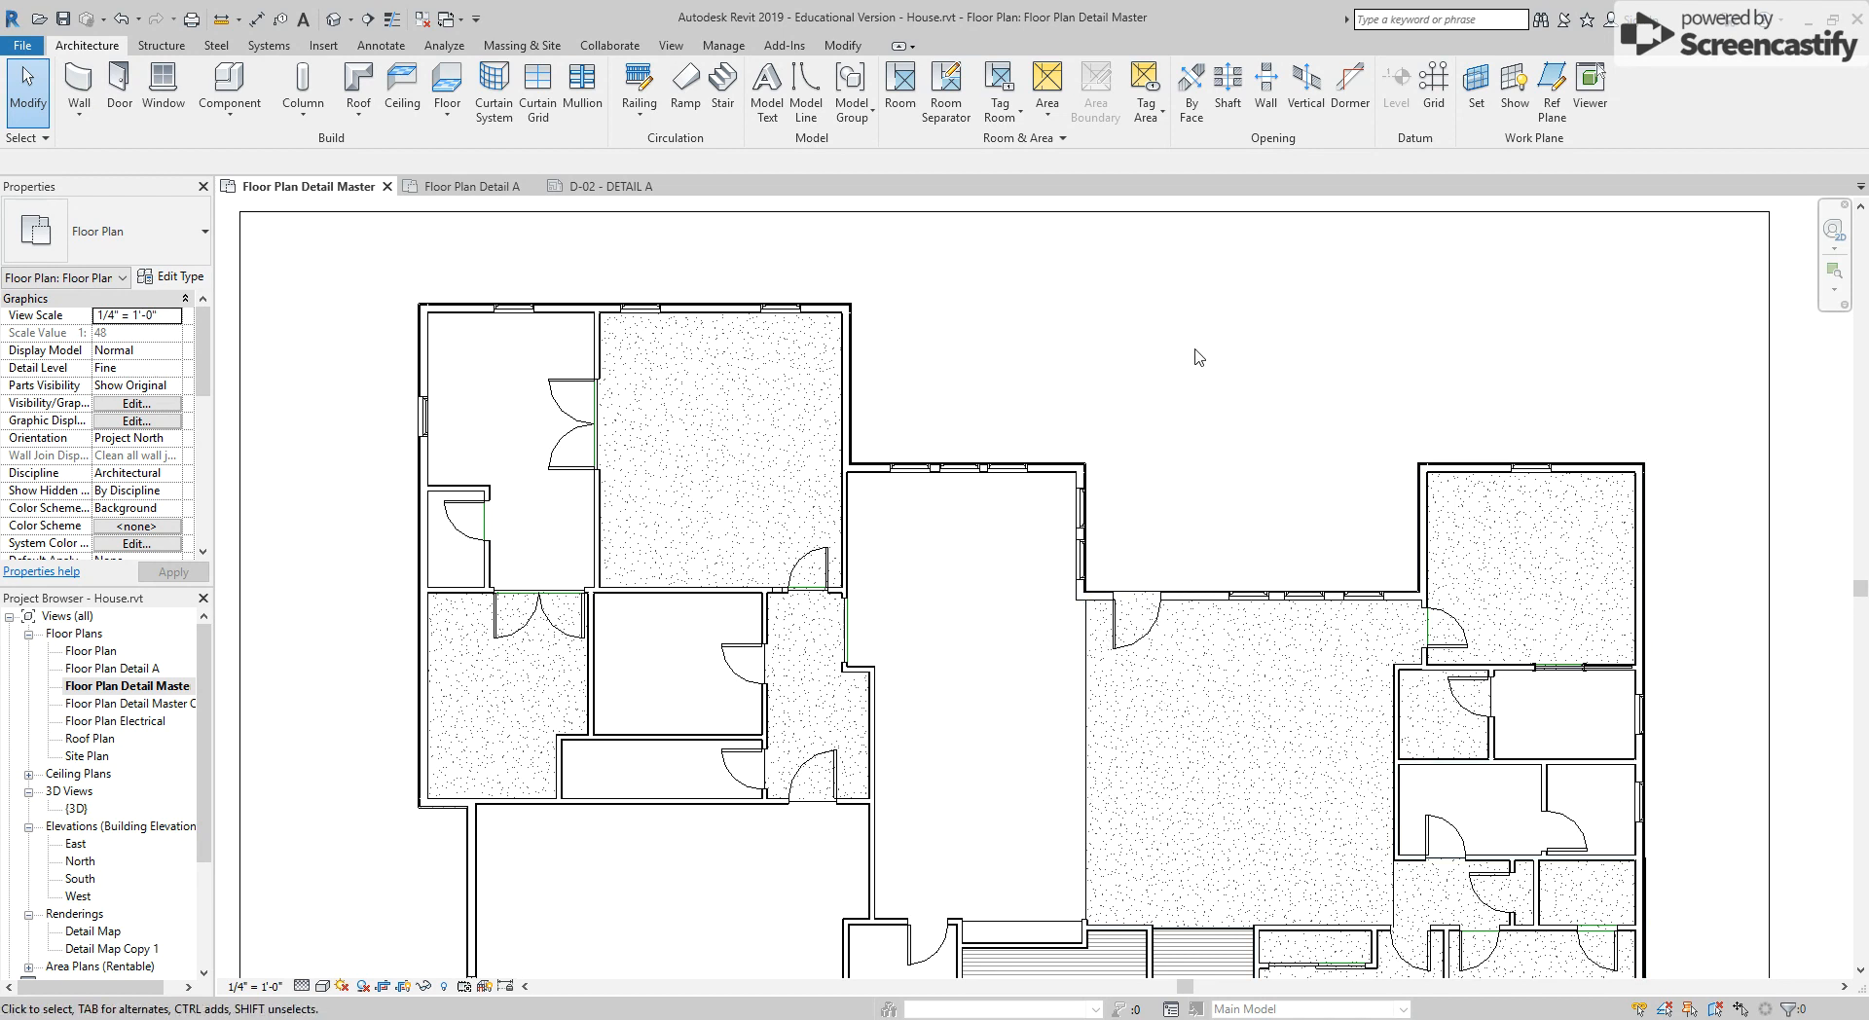
left_click(957, 86)
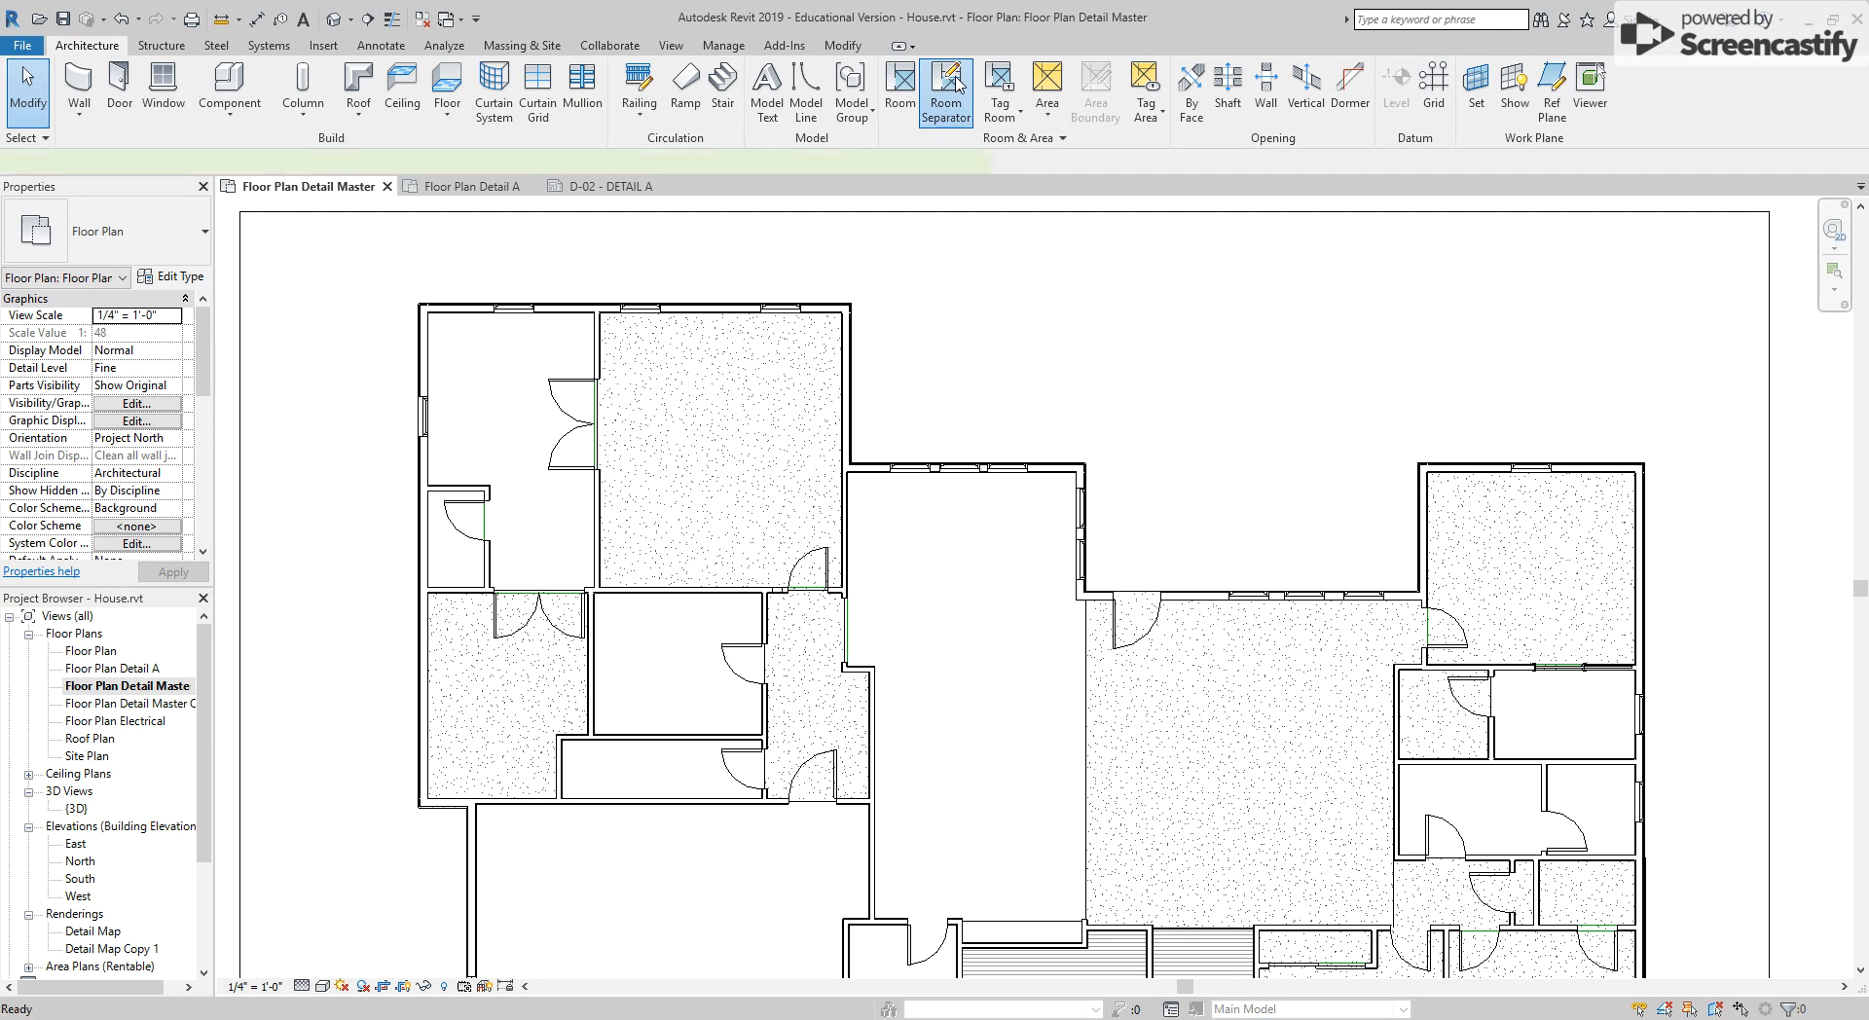
scroll(844, 609, "up", 5)
left_click(847, 589)
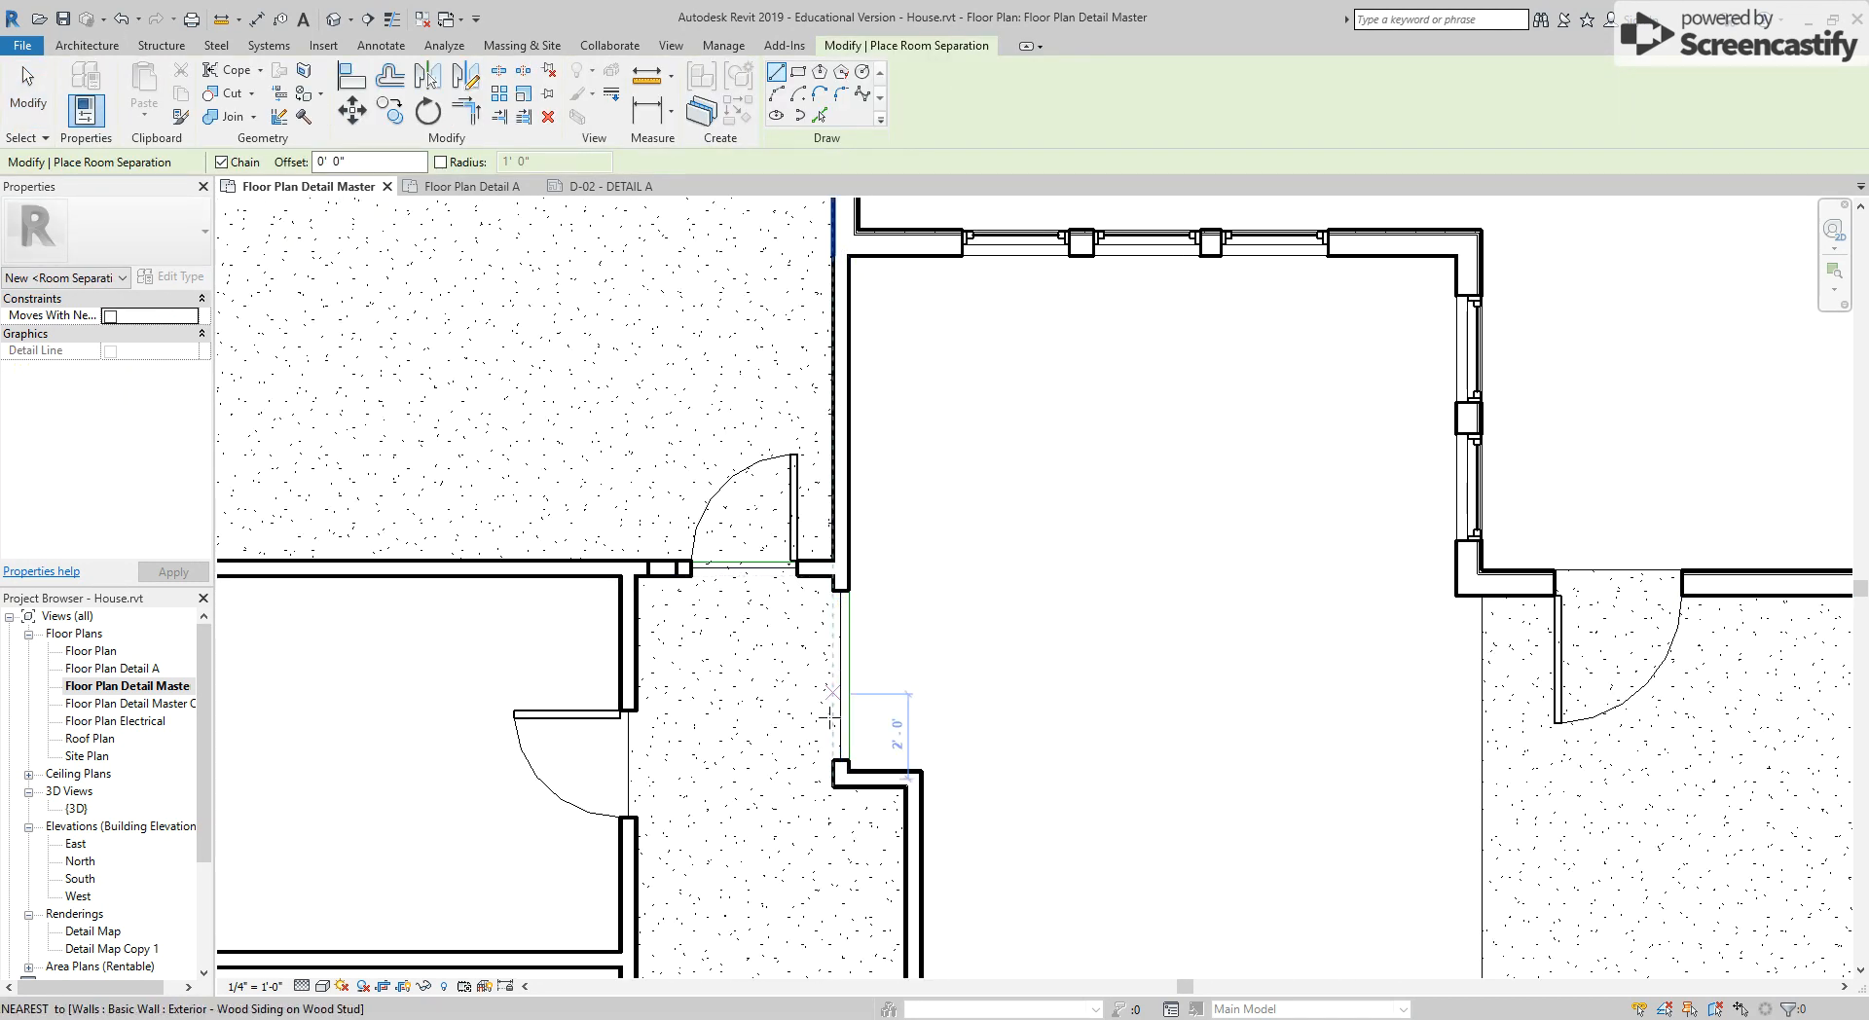
key("Escape")
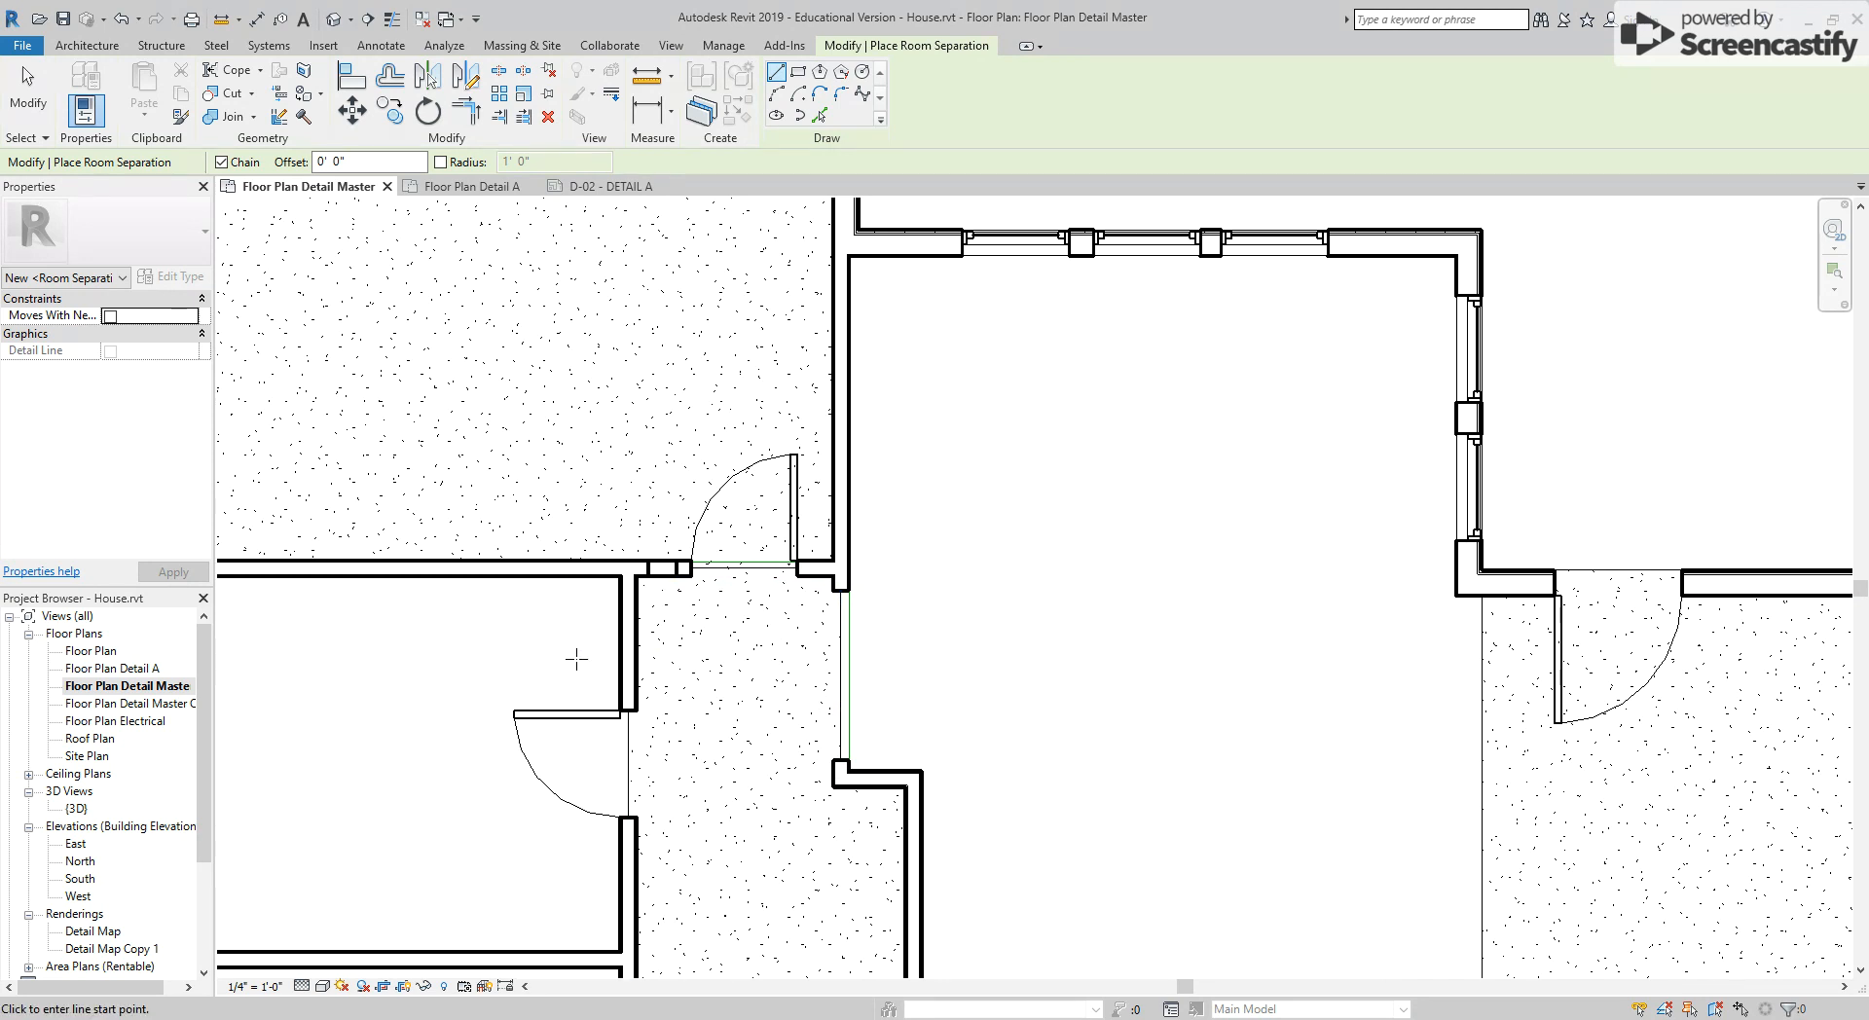
scroll(655, 396, "down", 8)
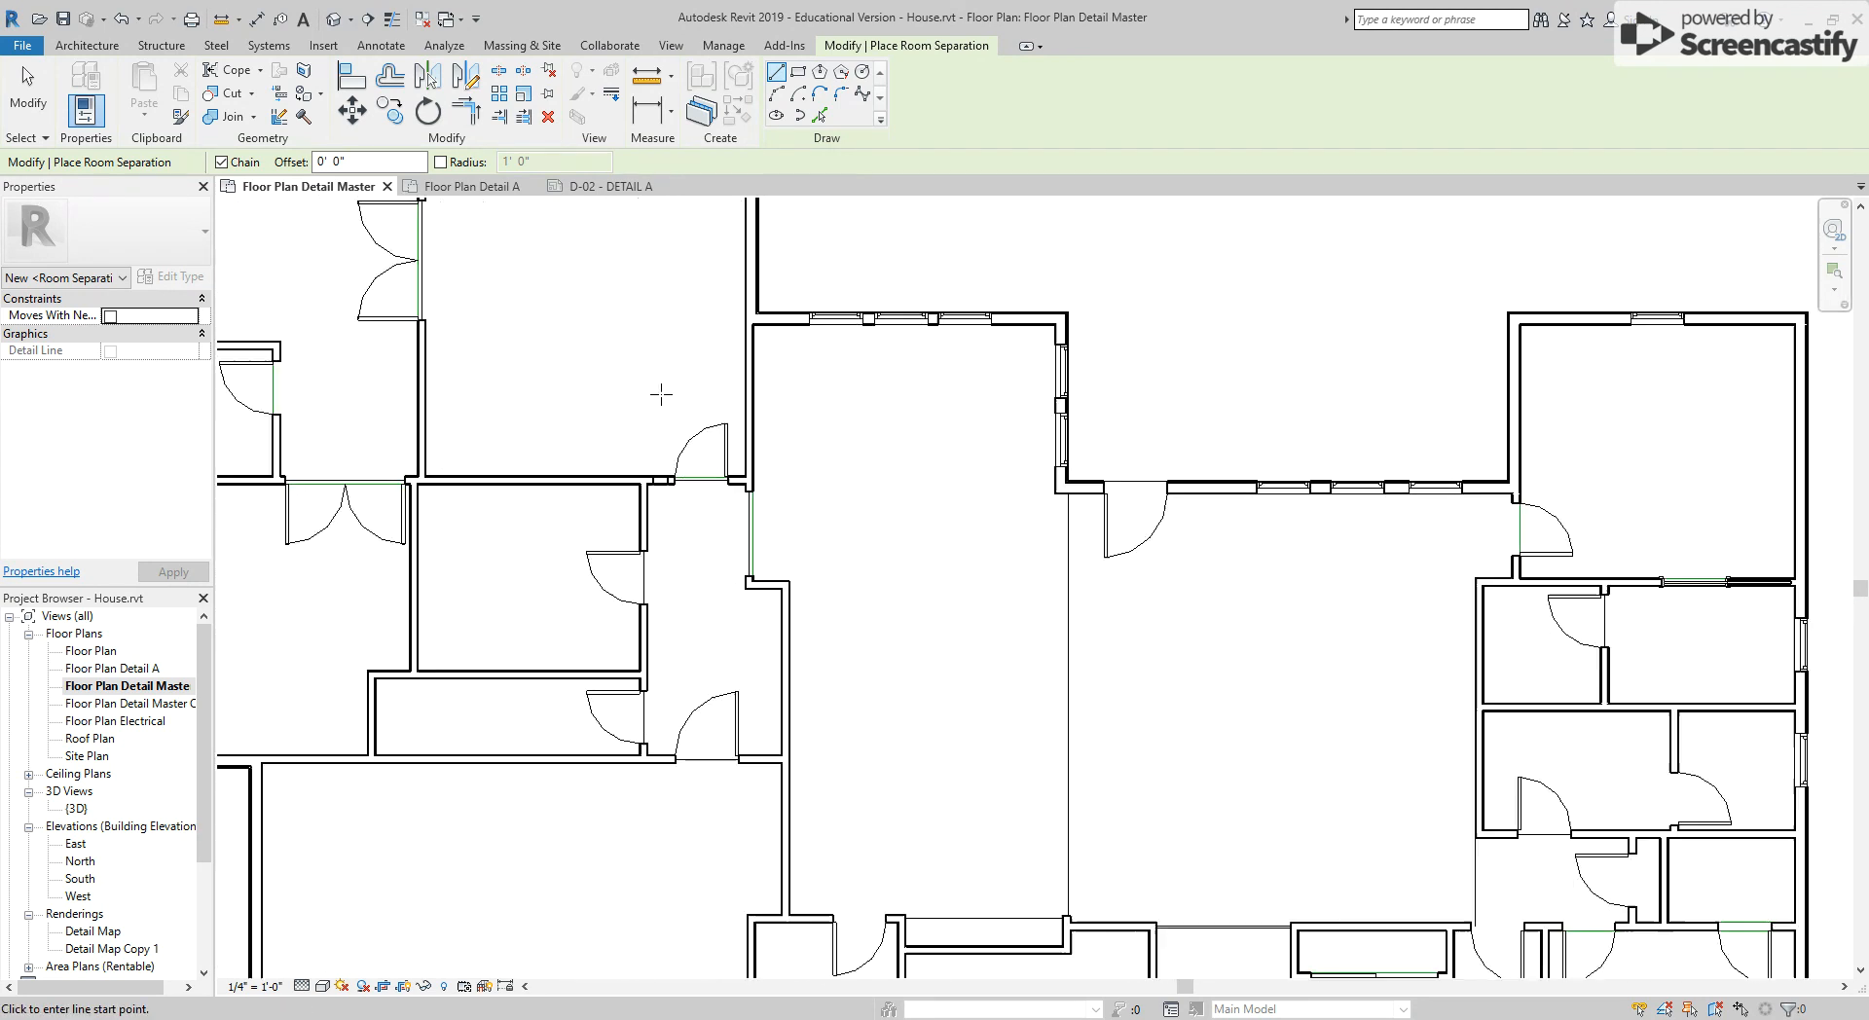
middle_click_drag(623, 385, 751, 498)
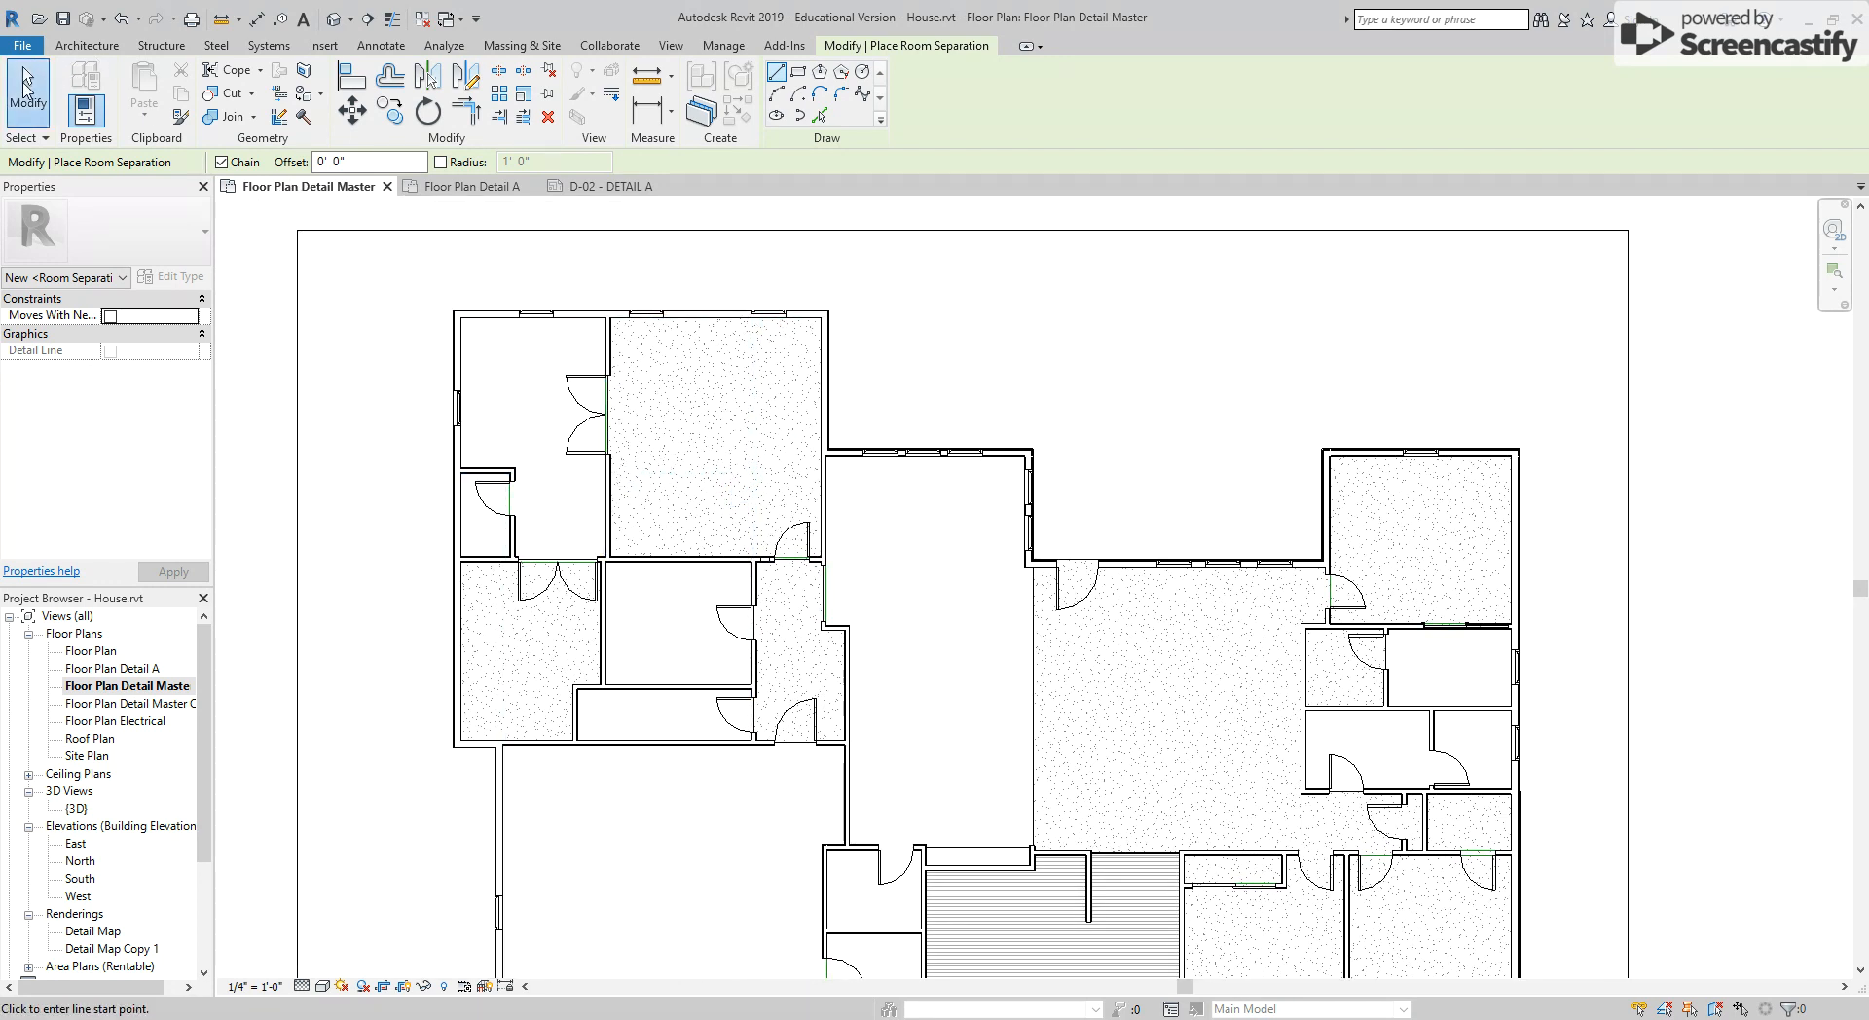
left_click(27, 86)
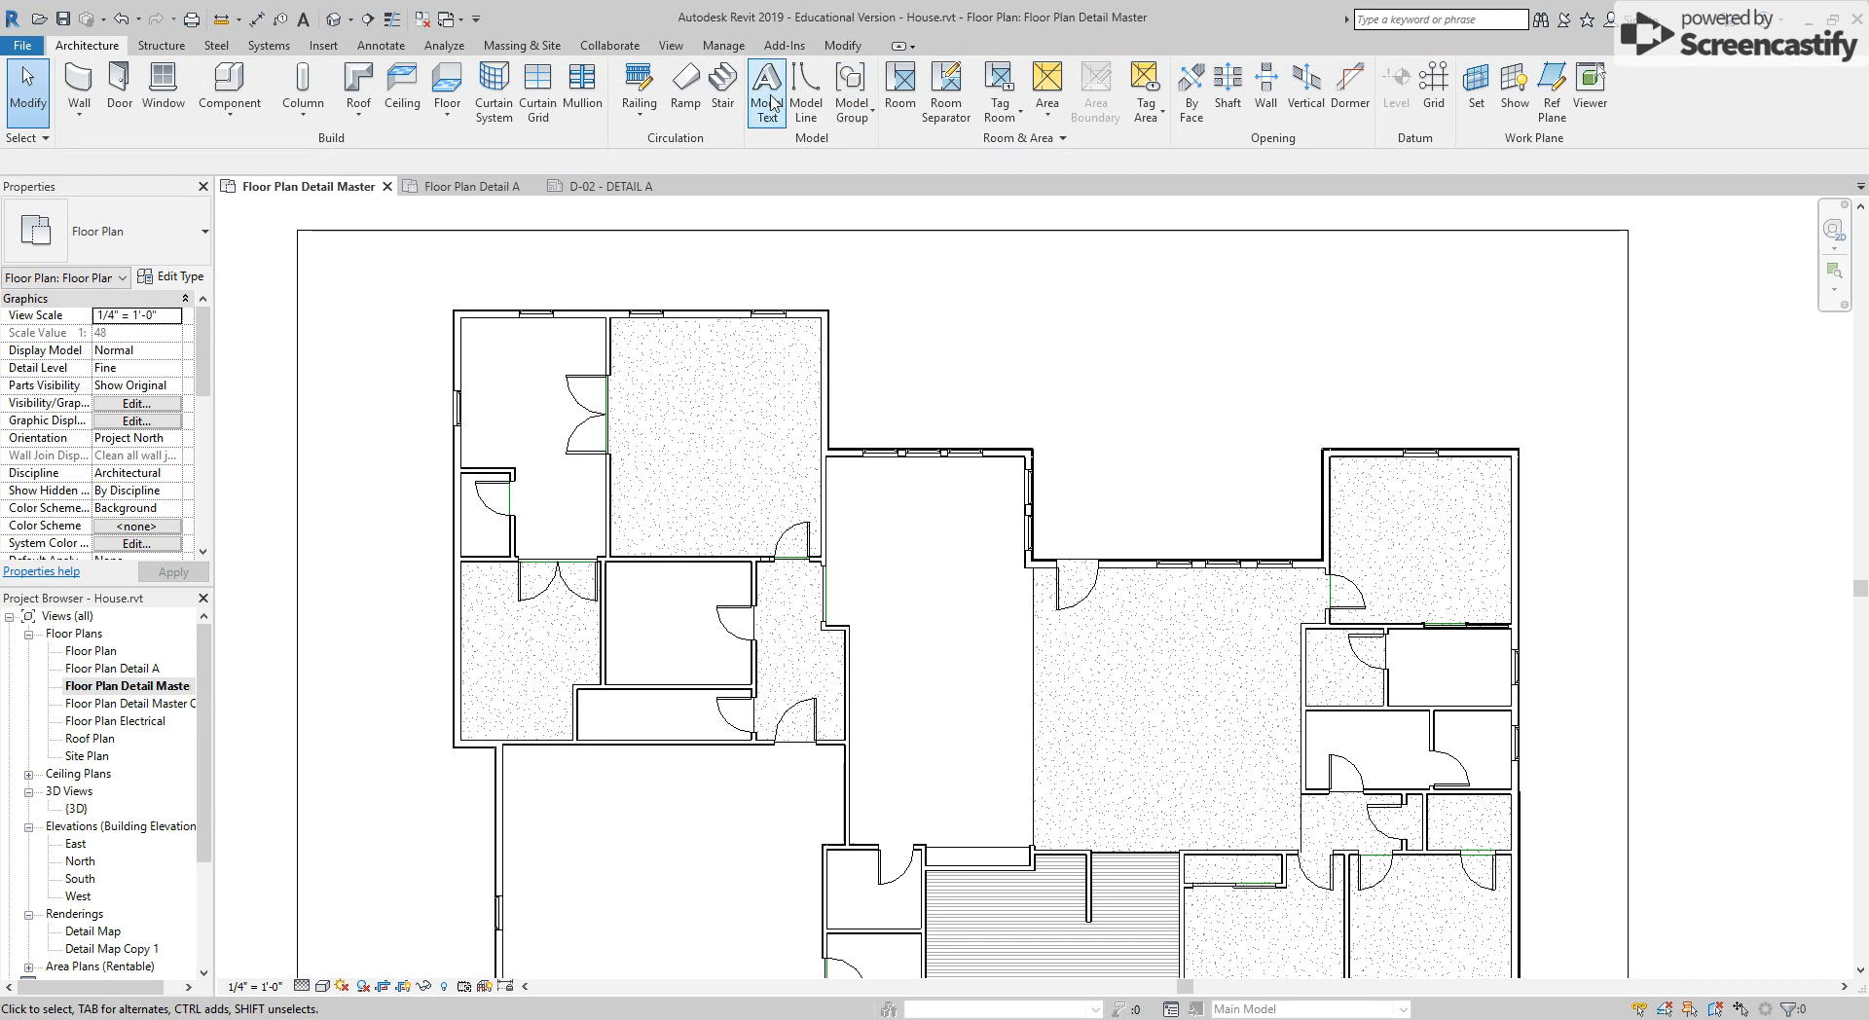
Place a tagged room in the merged area of the upper-left wing, near the lower corner of the large carpeted room
left_click(904, 87)
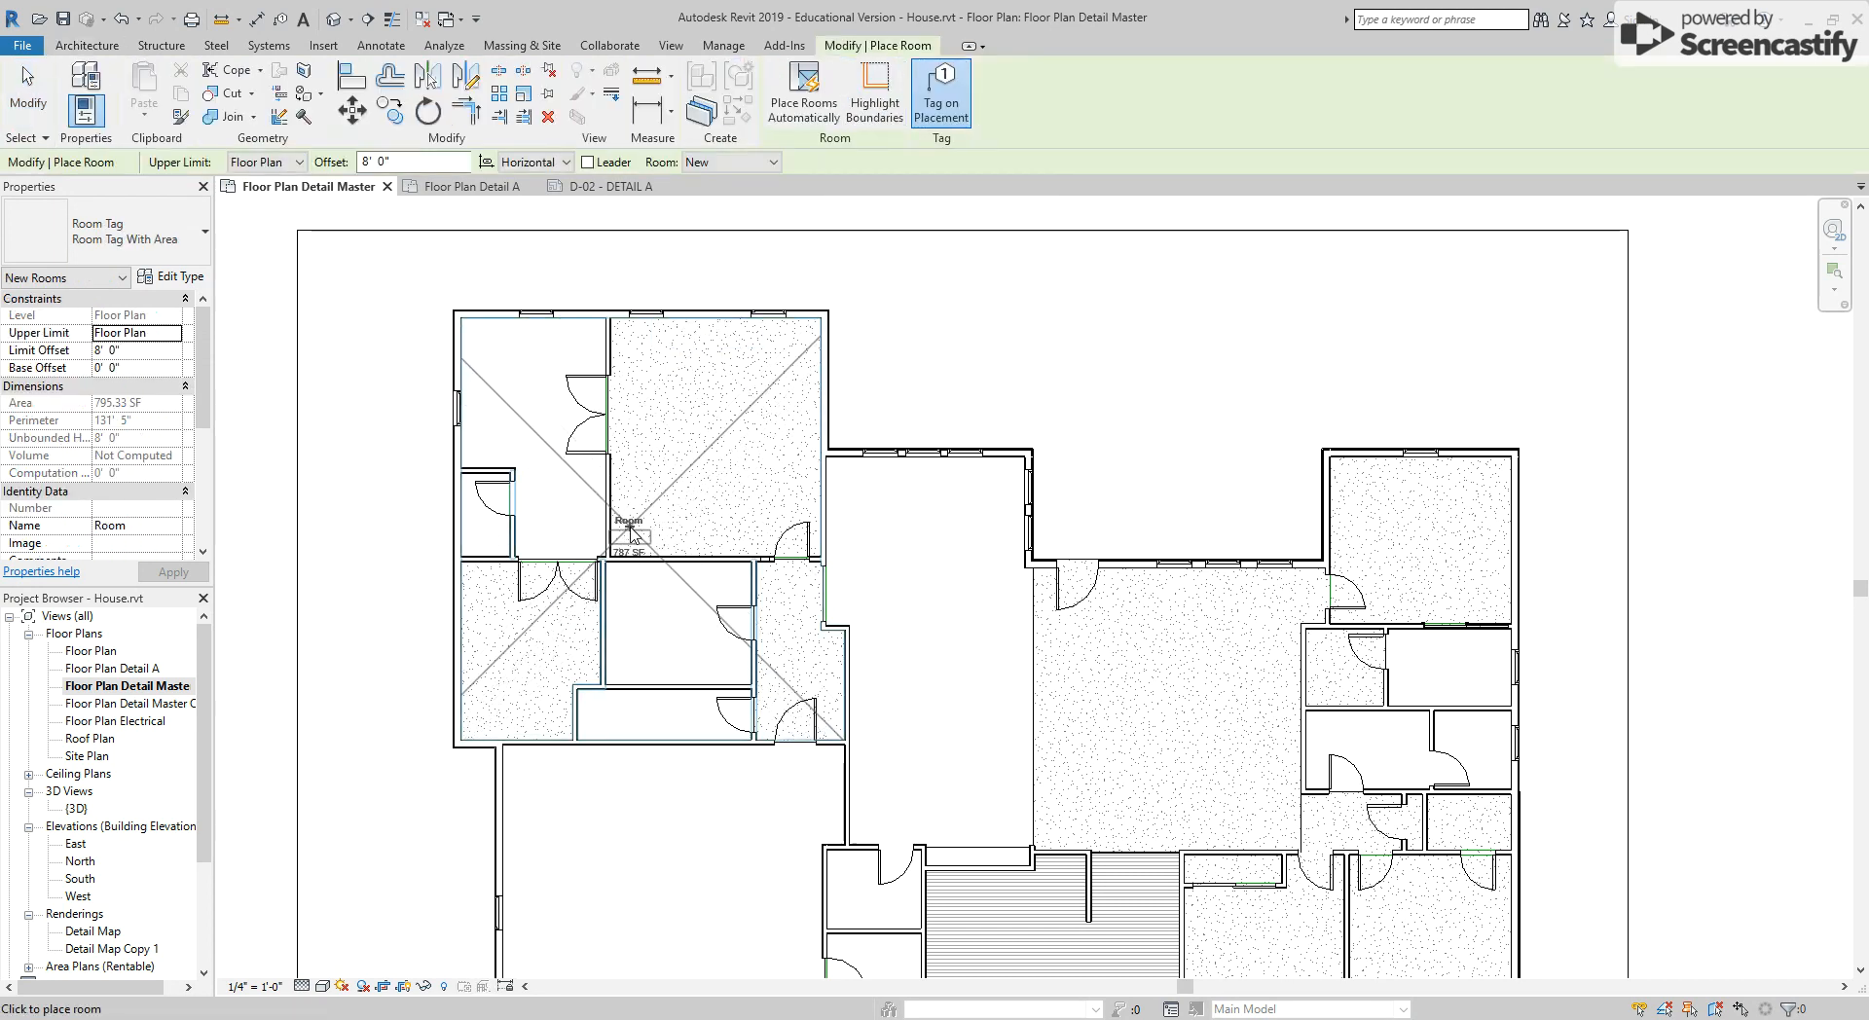
left_click(628, 530)
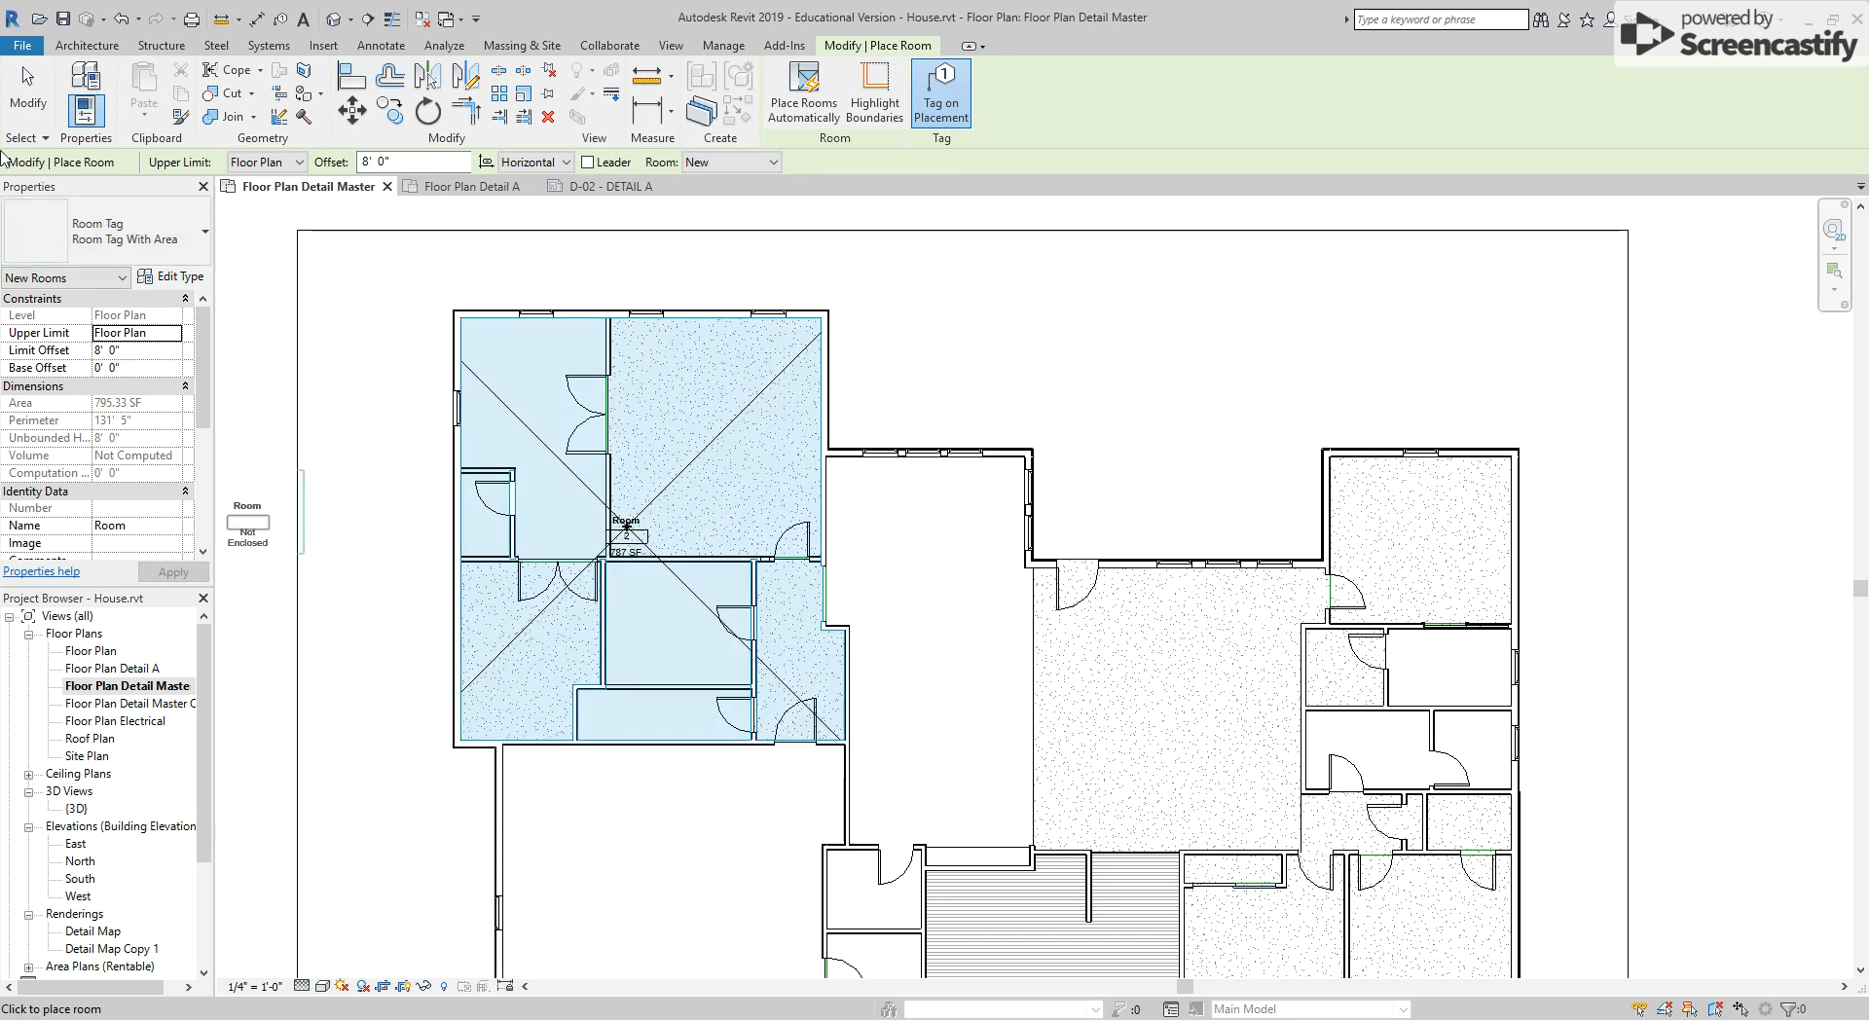
left_click(28, 90)
Move the new room tag away from the wall into the open floor of the large carpeted room
scroll(618, 504, "up", 6)
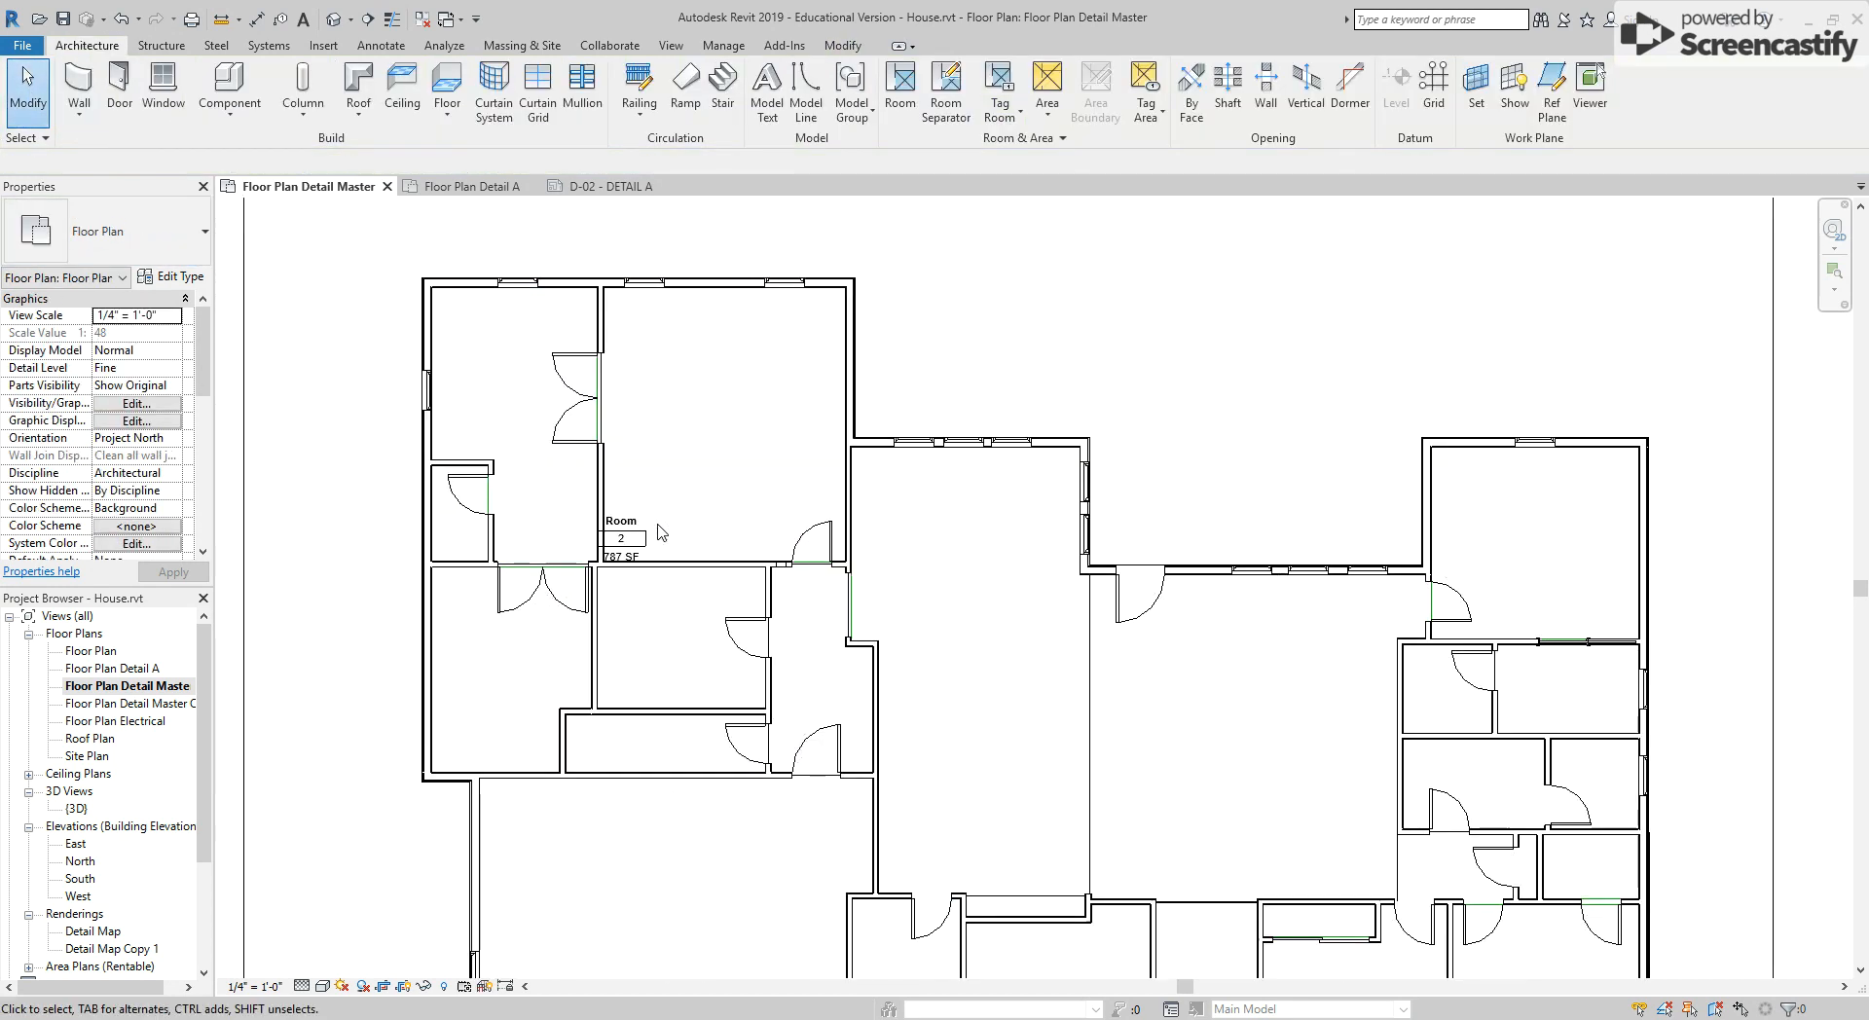
left_click(622, 504)
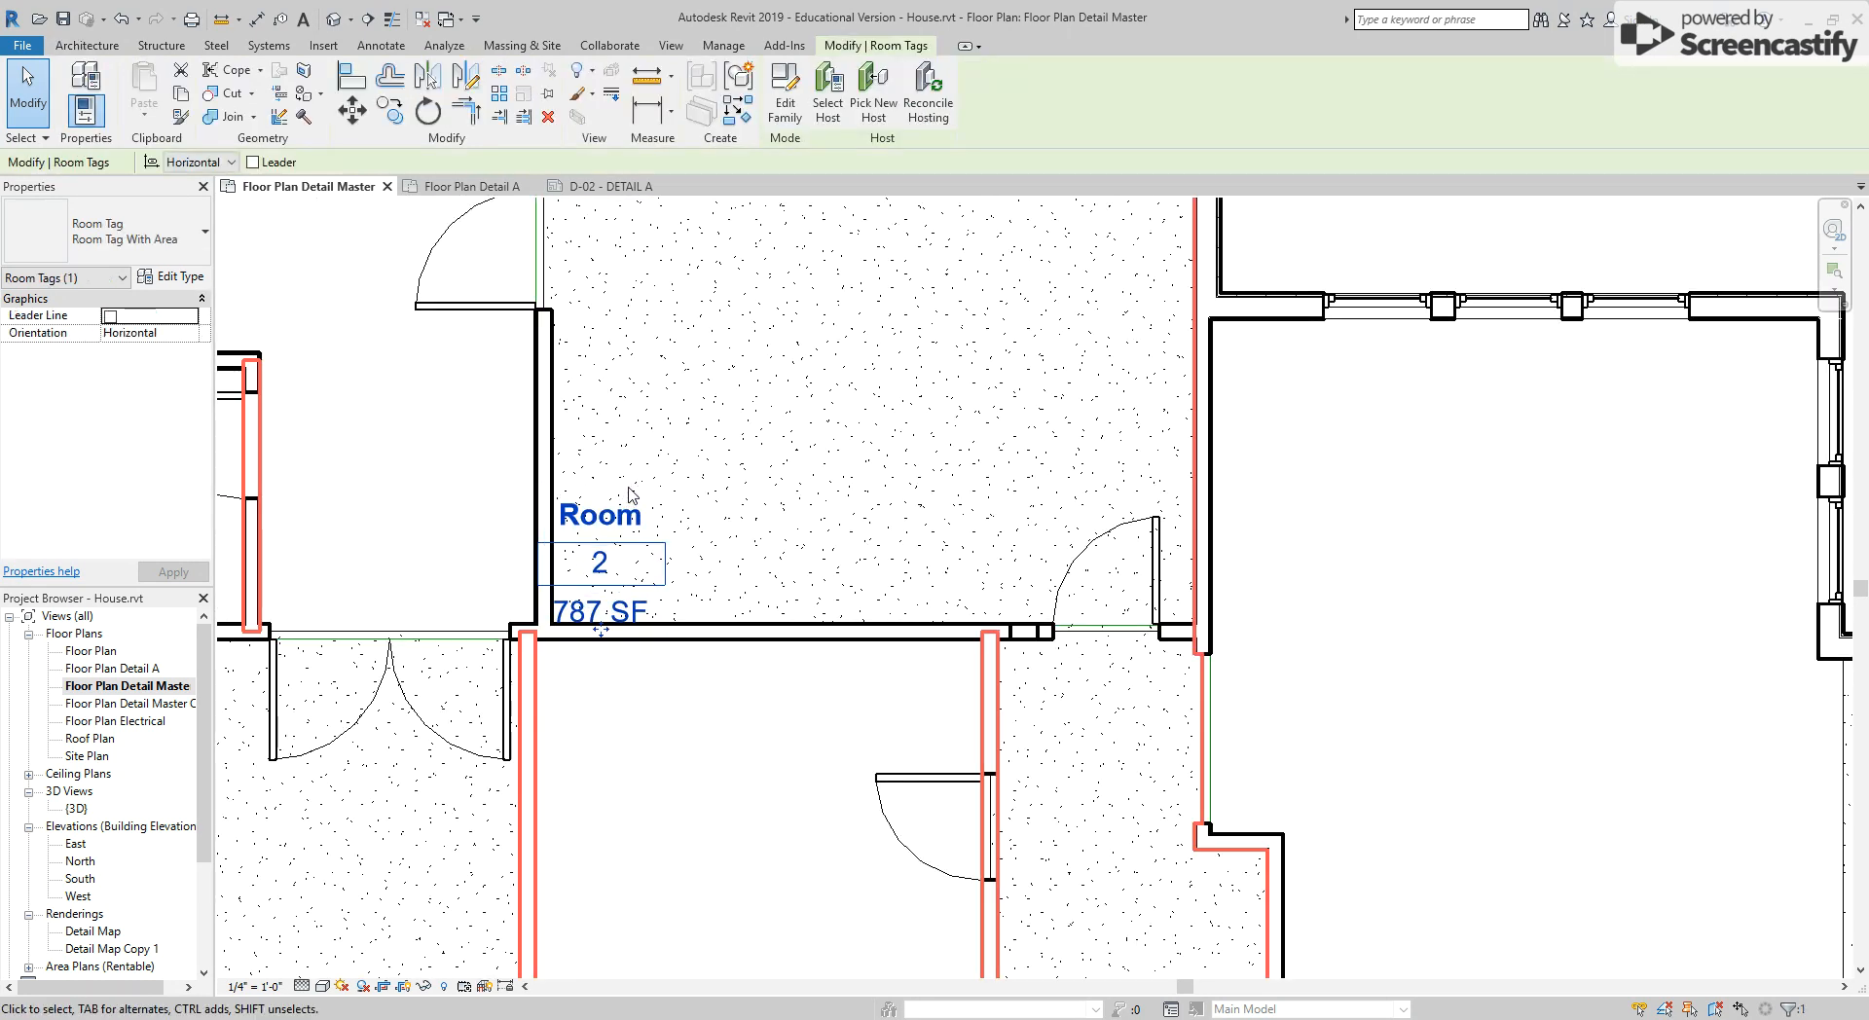
left_click_drag(635, 523, 779, 312)
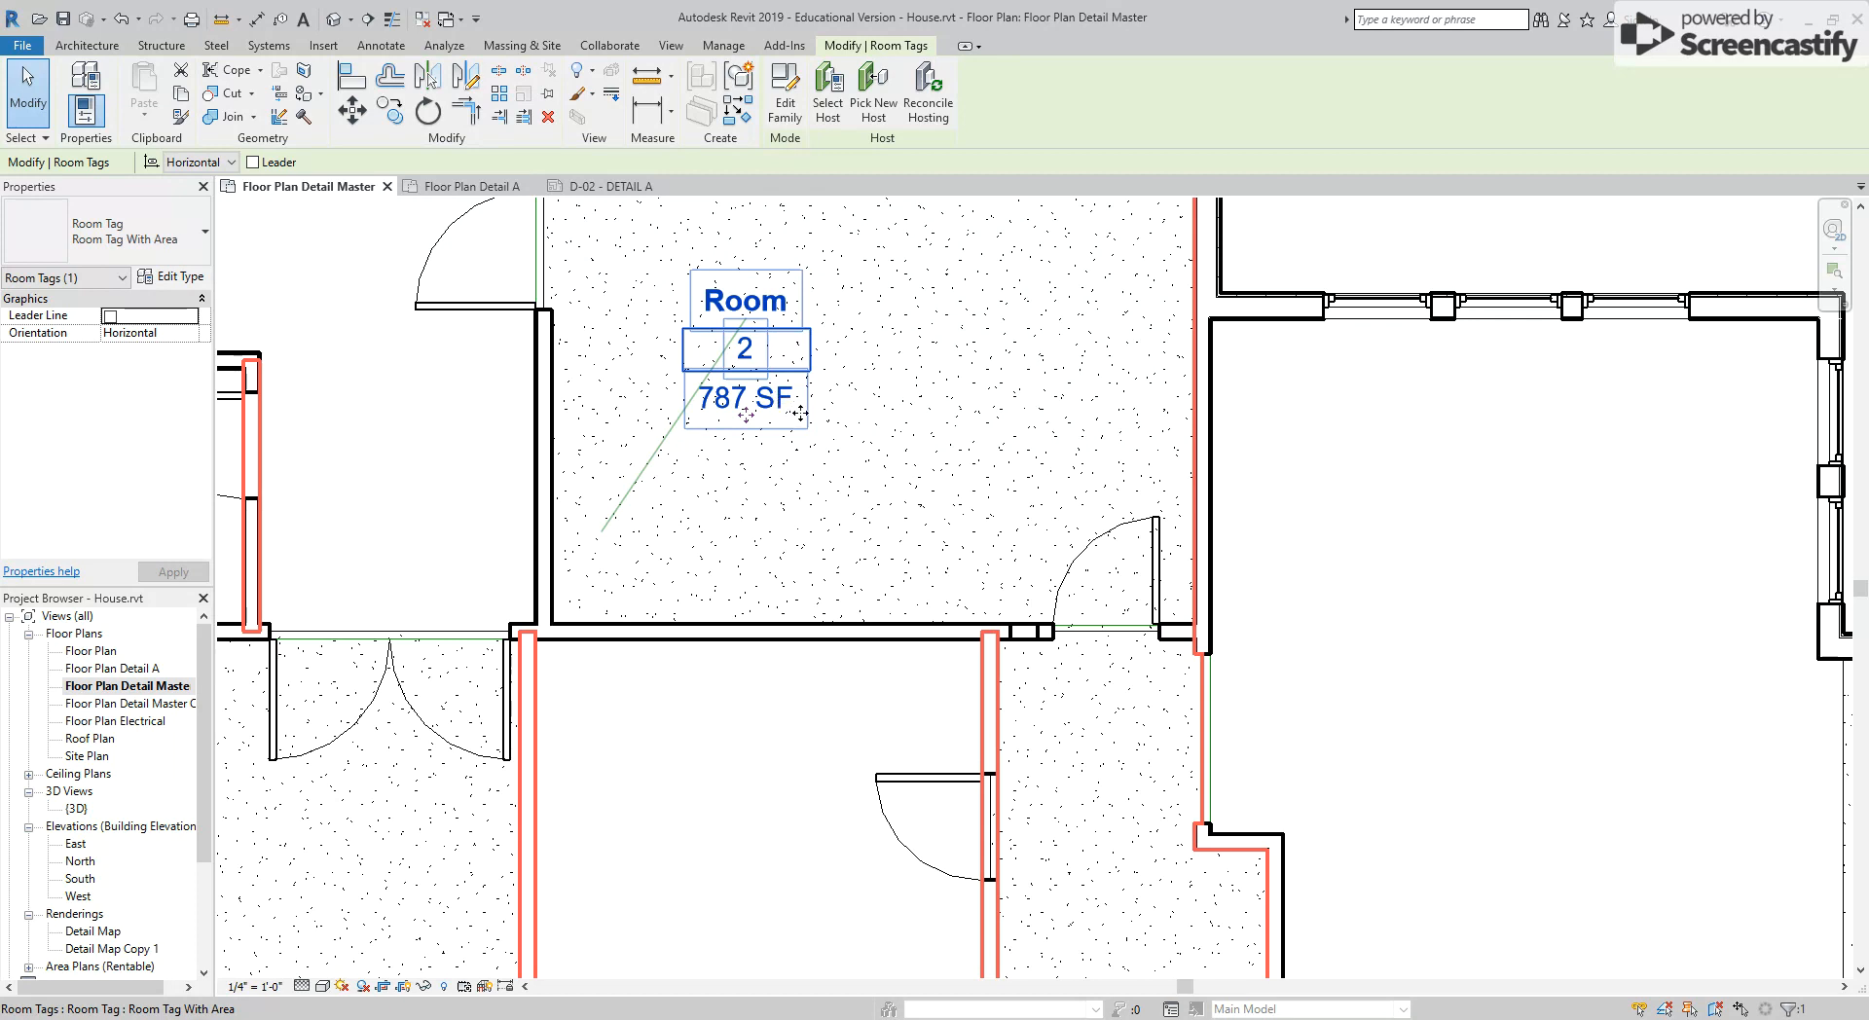
scroll(857, 471, "up", 1)
scroll(858, 471, "down", 4)
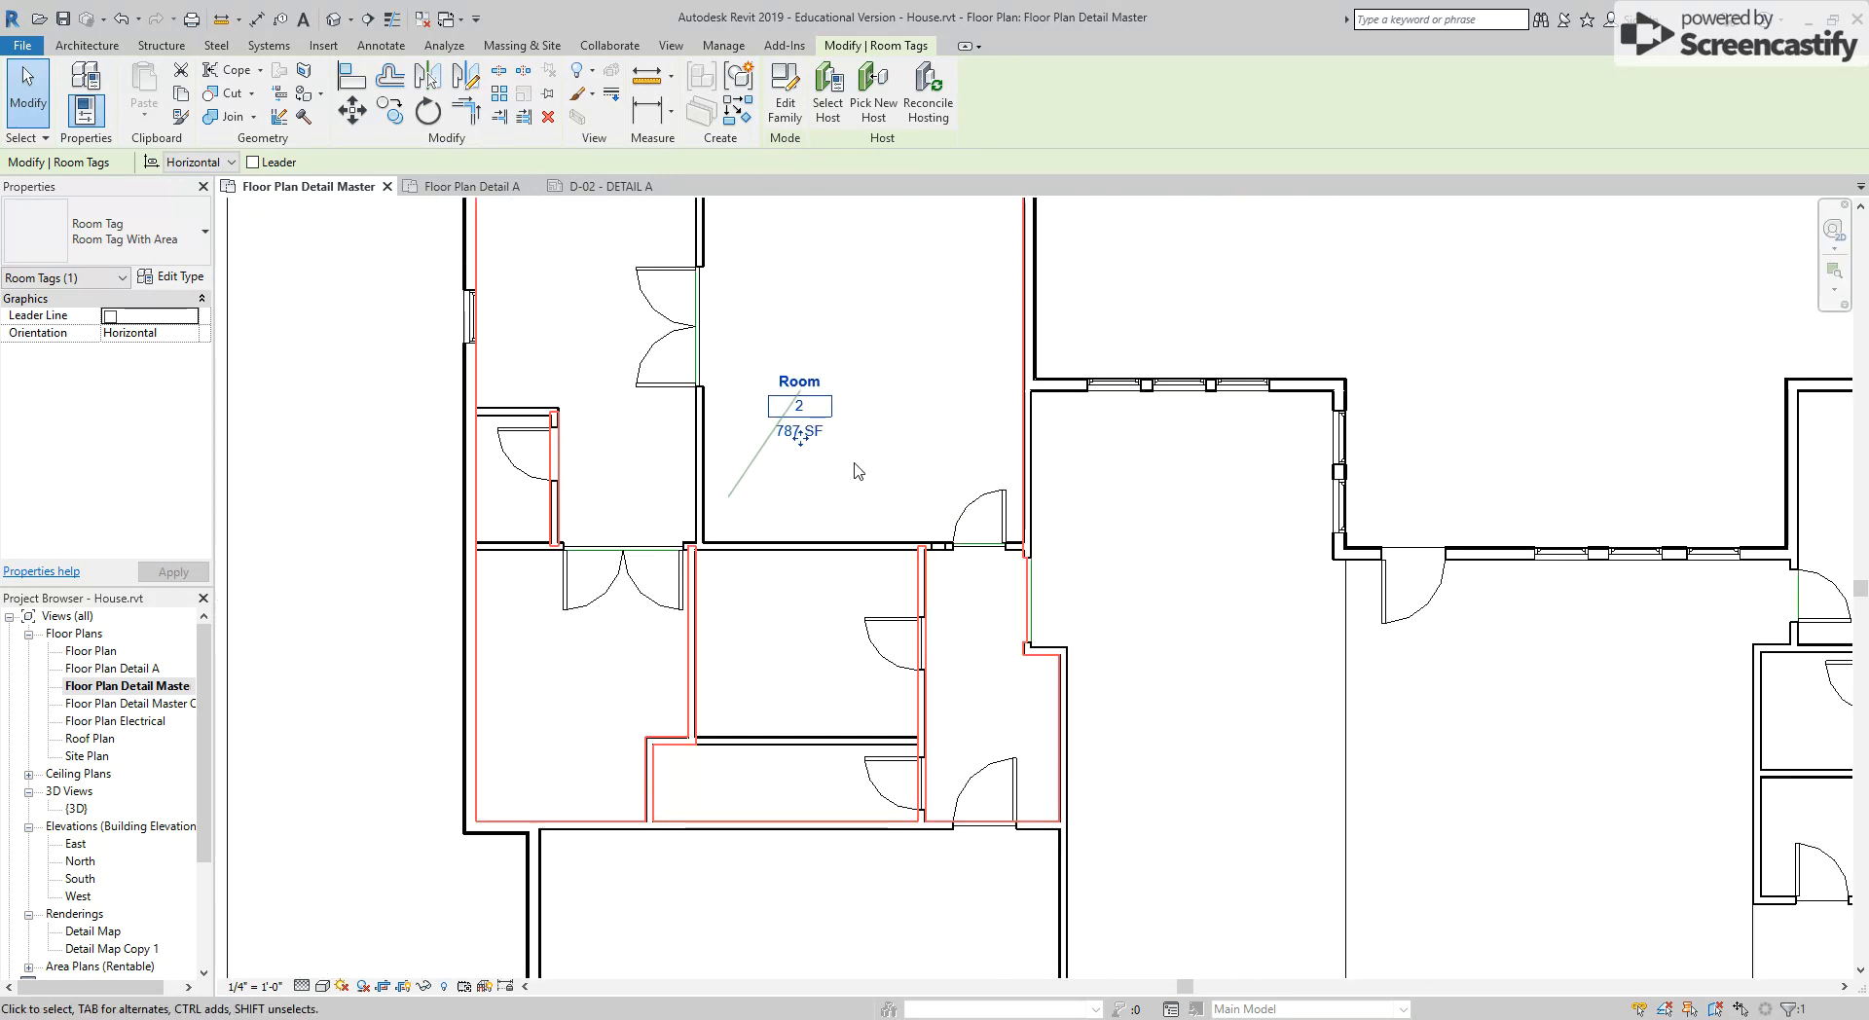
scroll(861, 414, "up", 3)
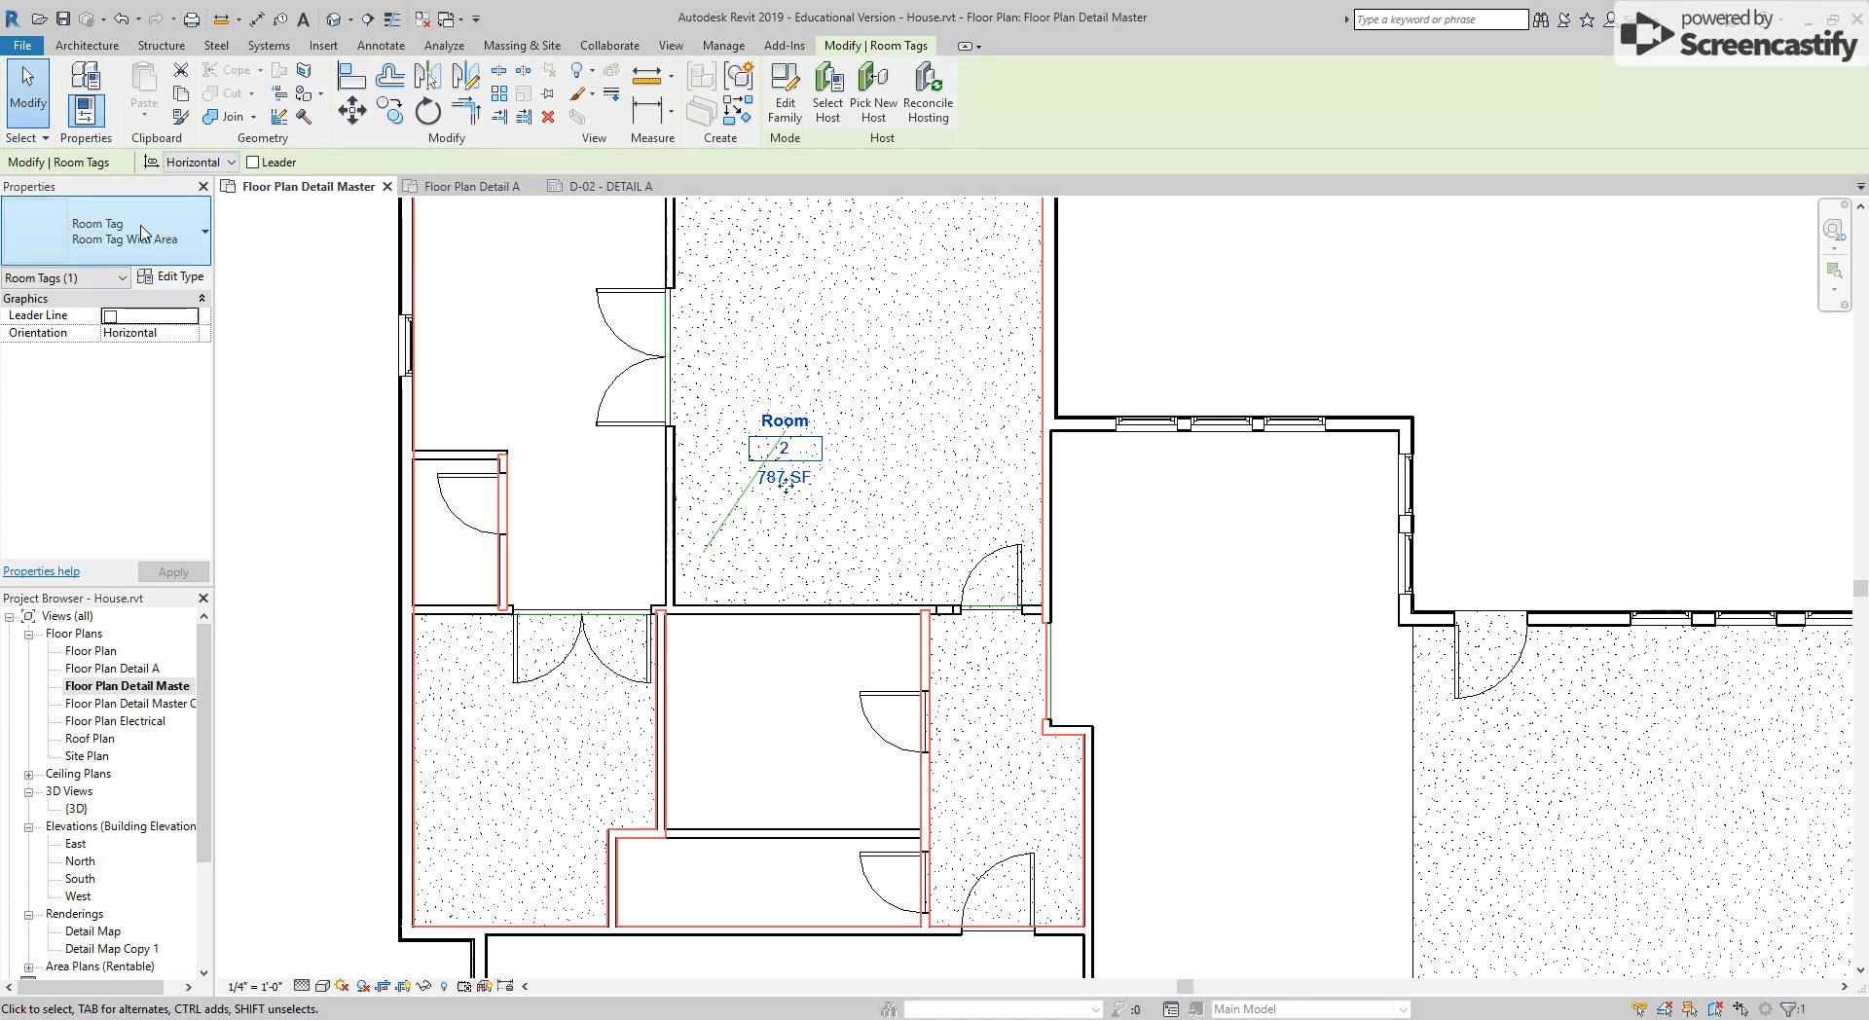
Change the room tag's type to Room Tag, without the area
left_click(127, 235)
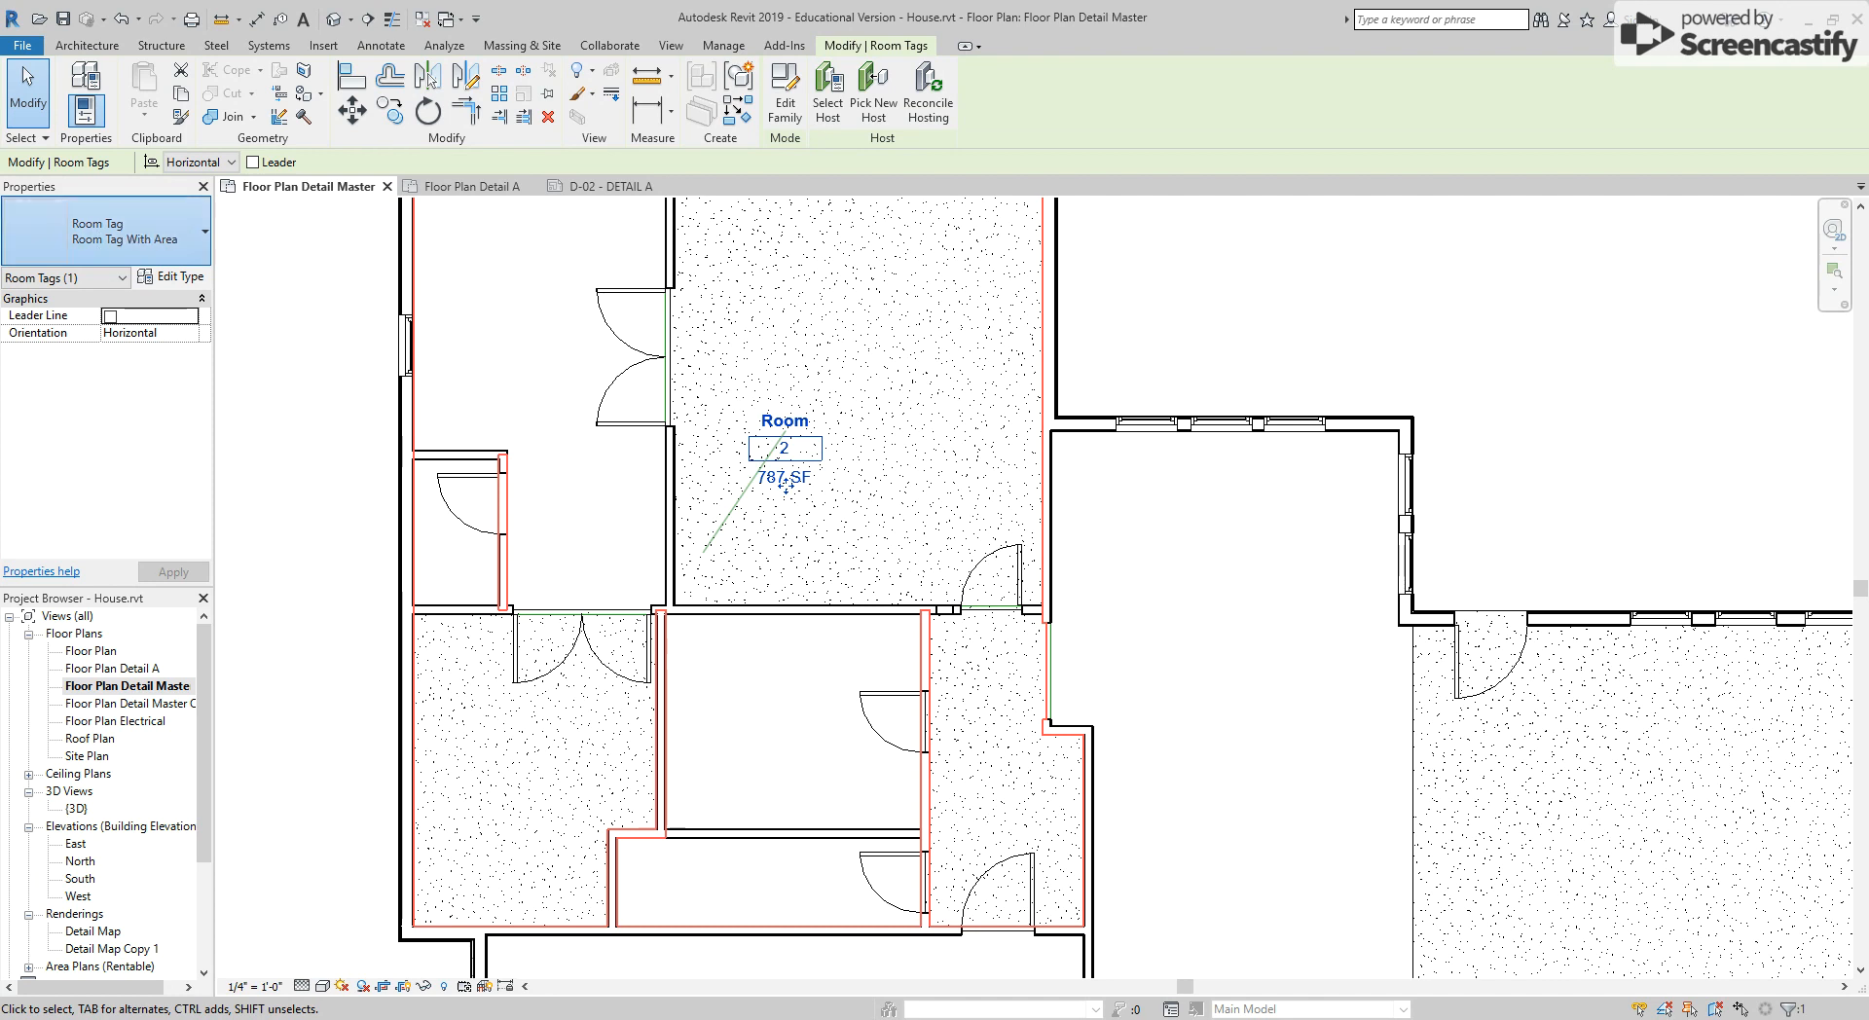
left_click(124, 321)
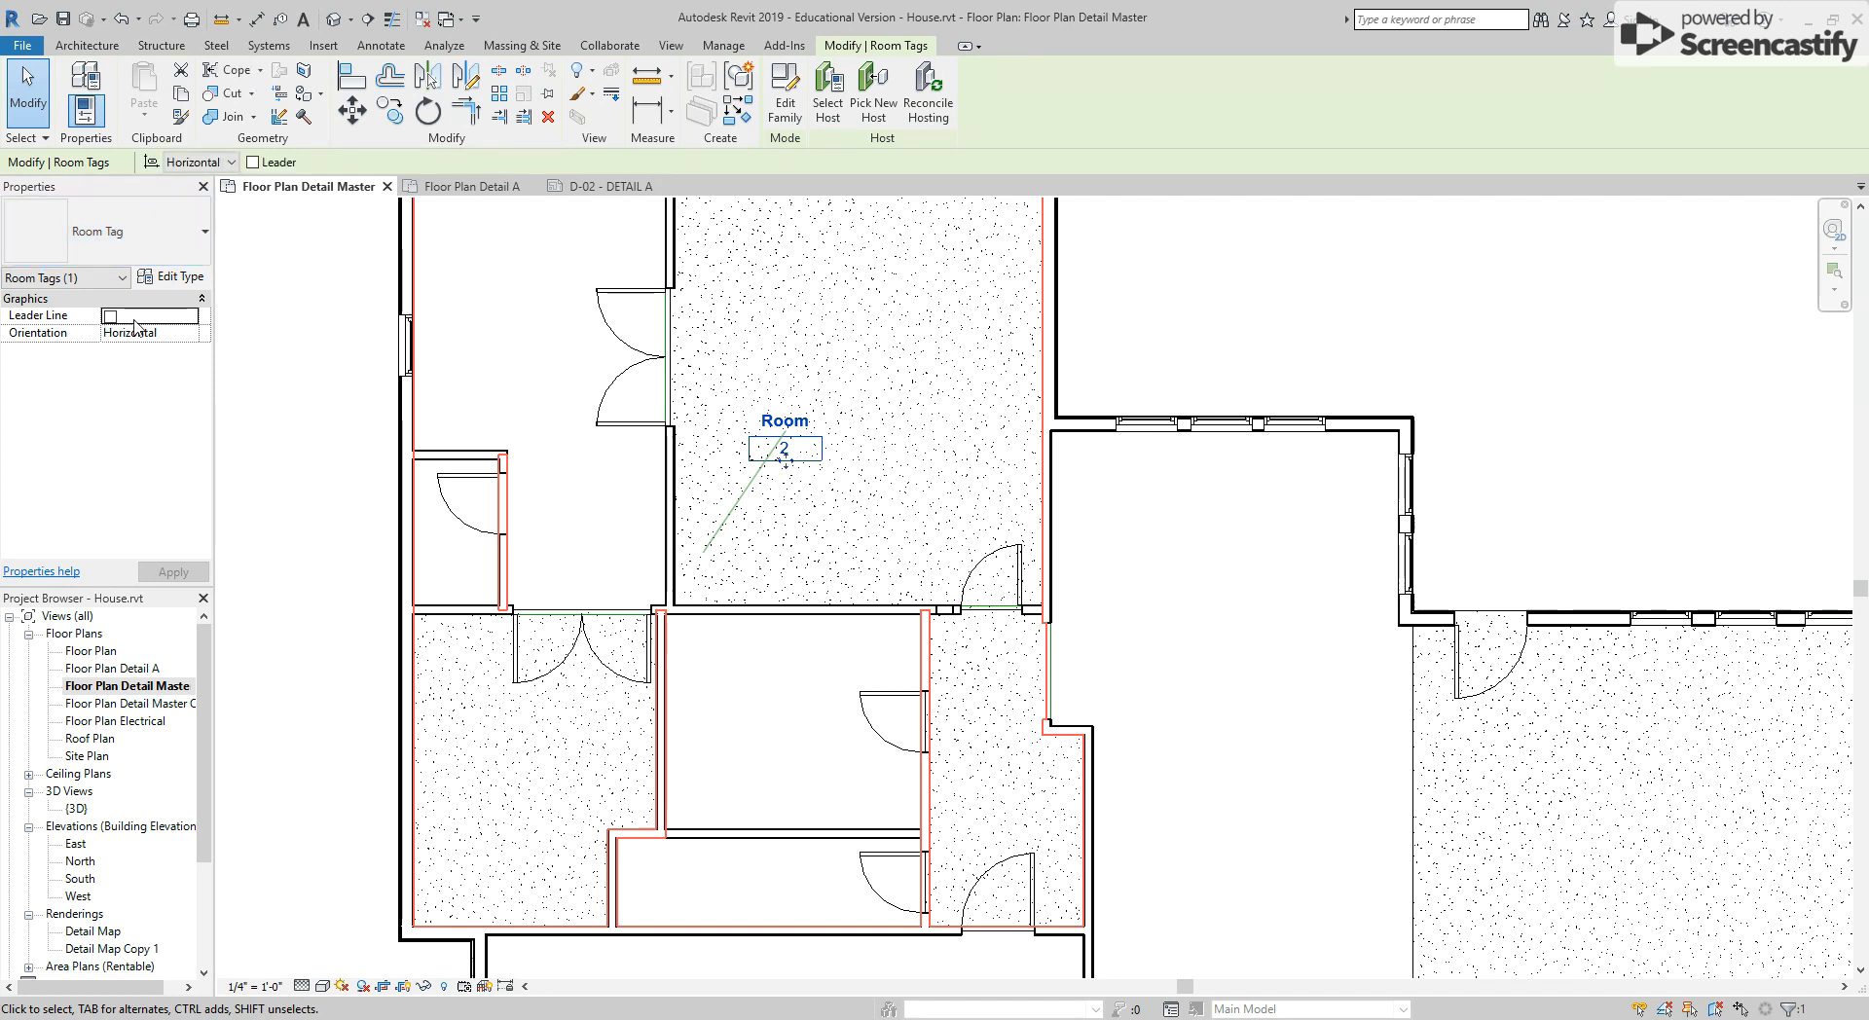
left_click(379, 285)
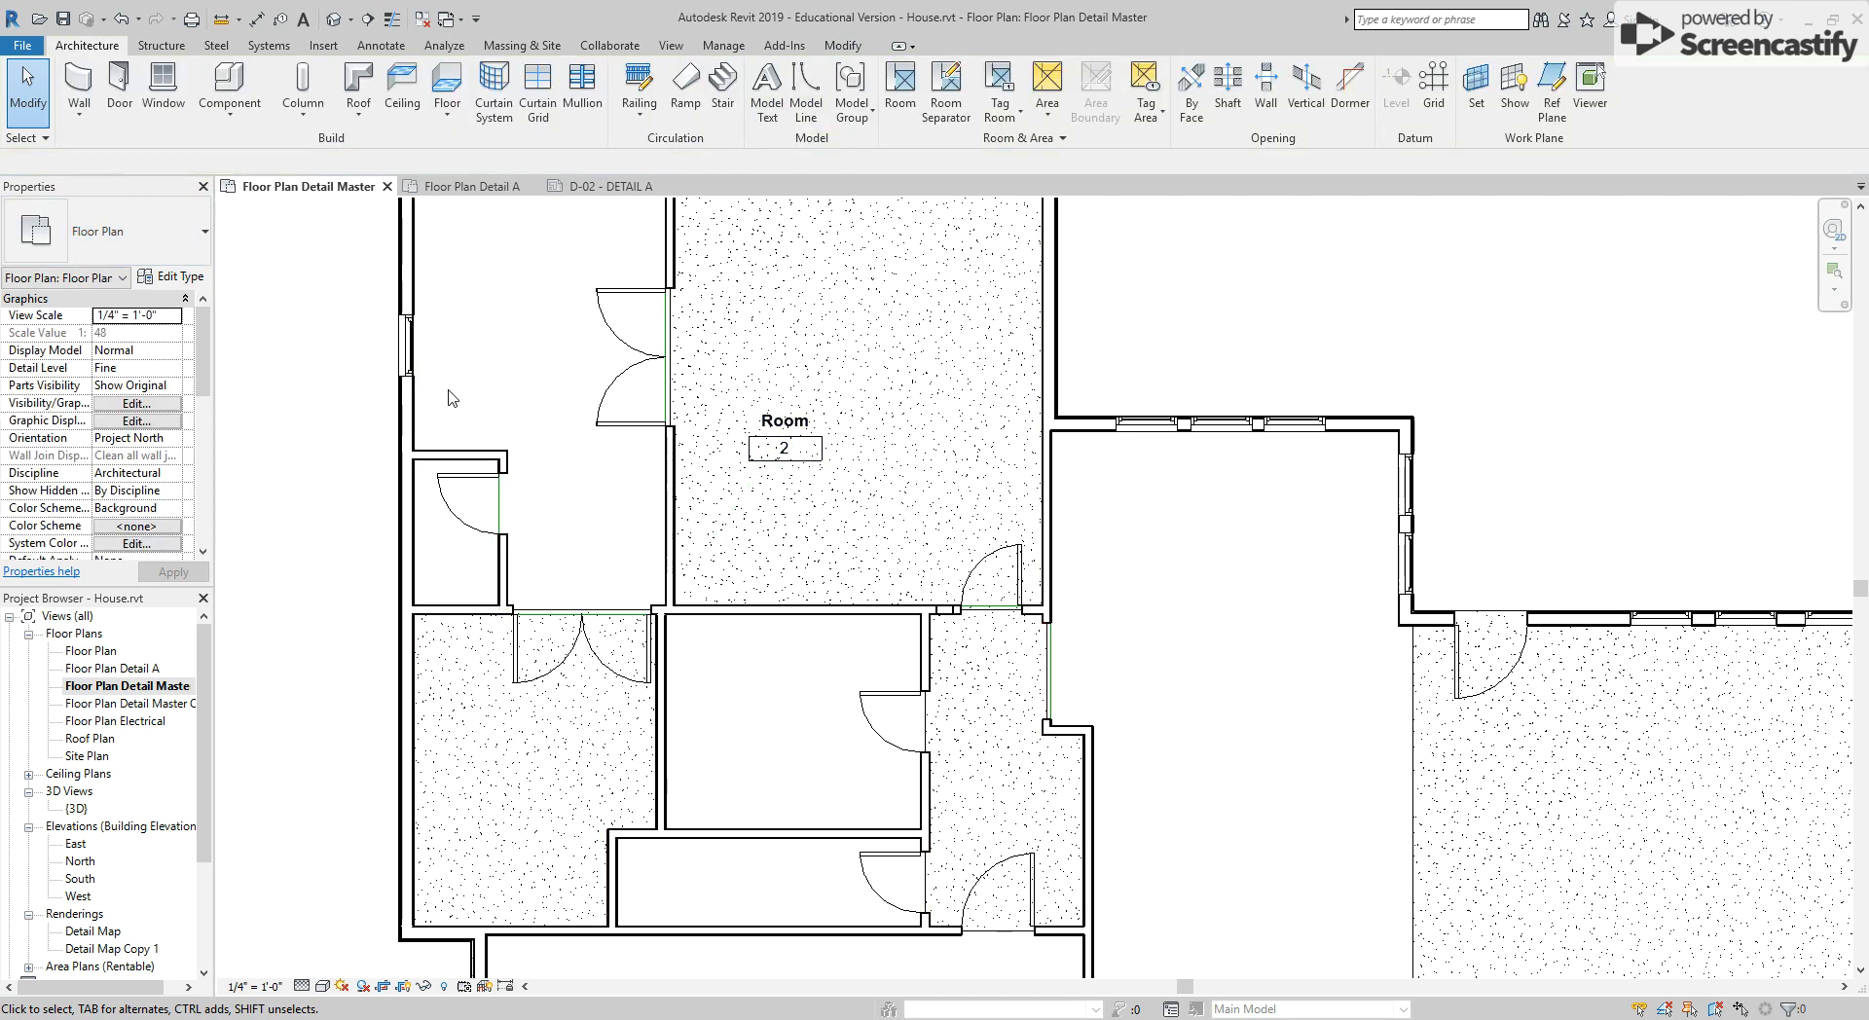
Clear the room number in the tag of the new room
left_click(784, 450)
left_click(786, 450)
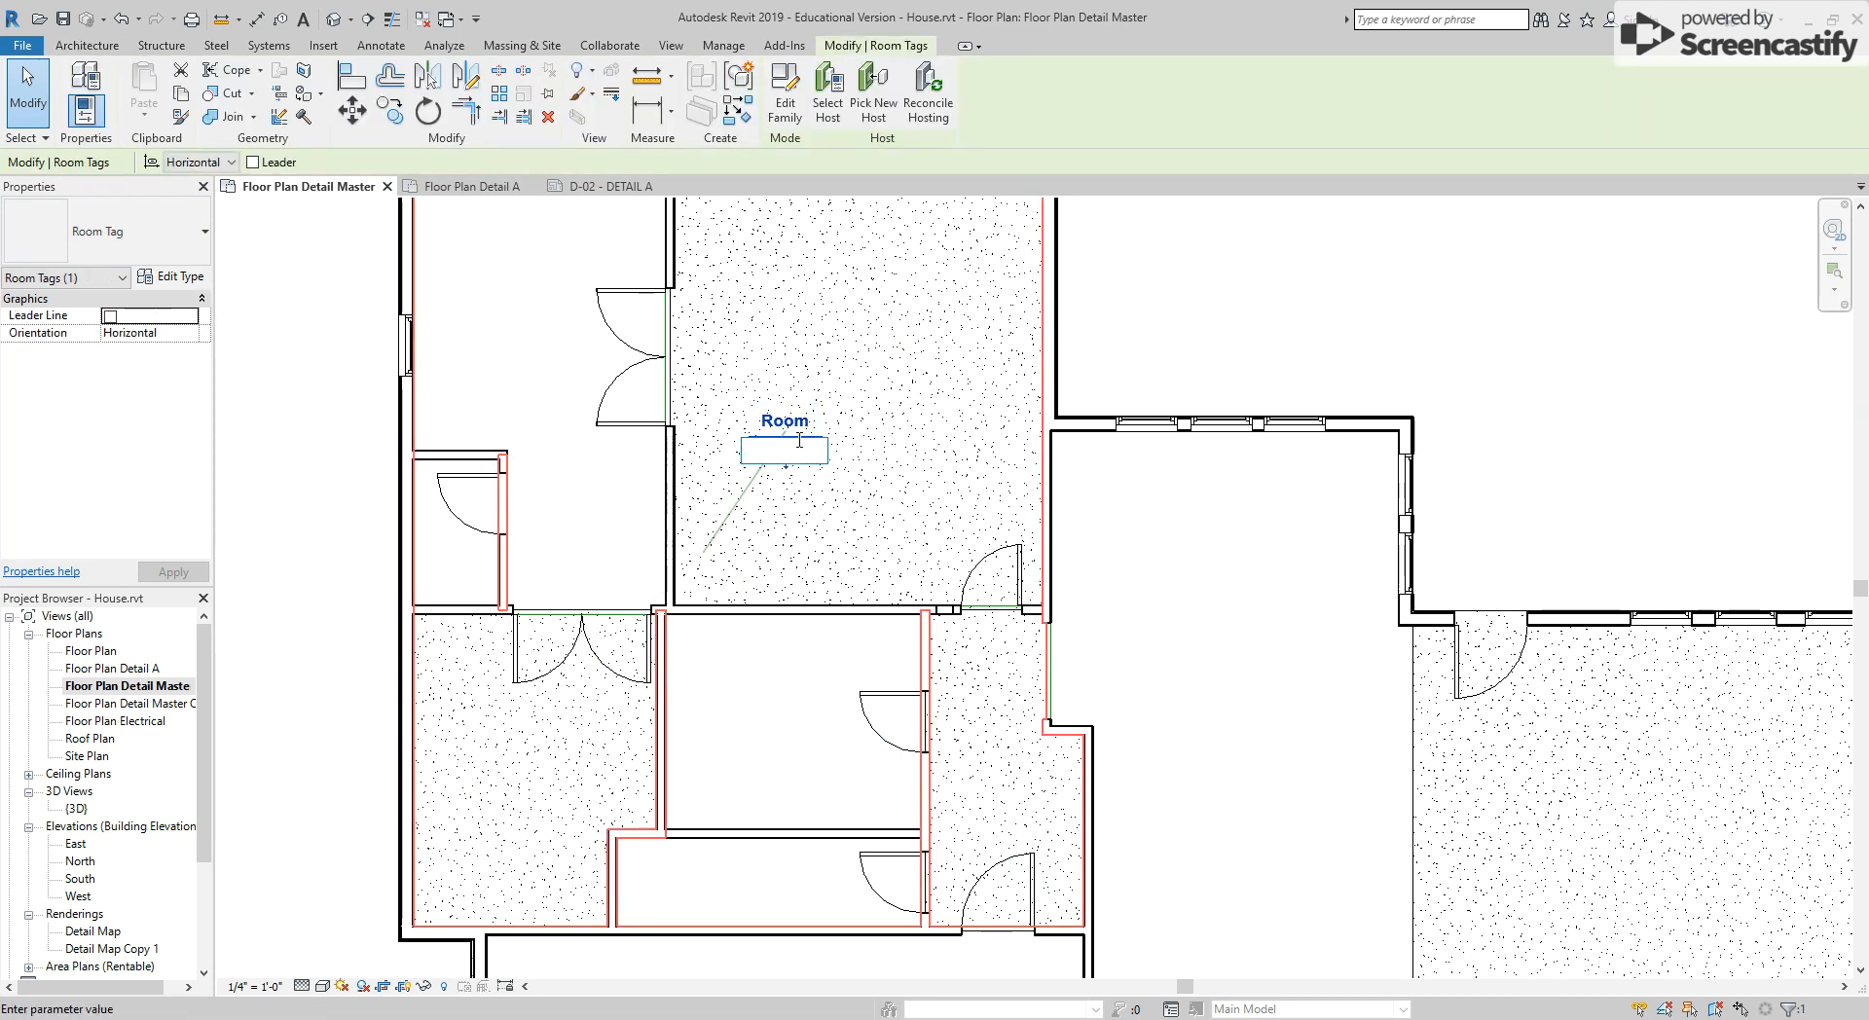
key("Return")
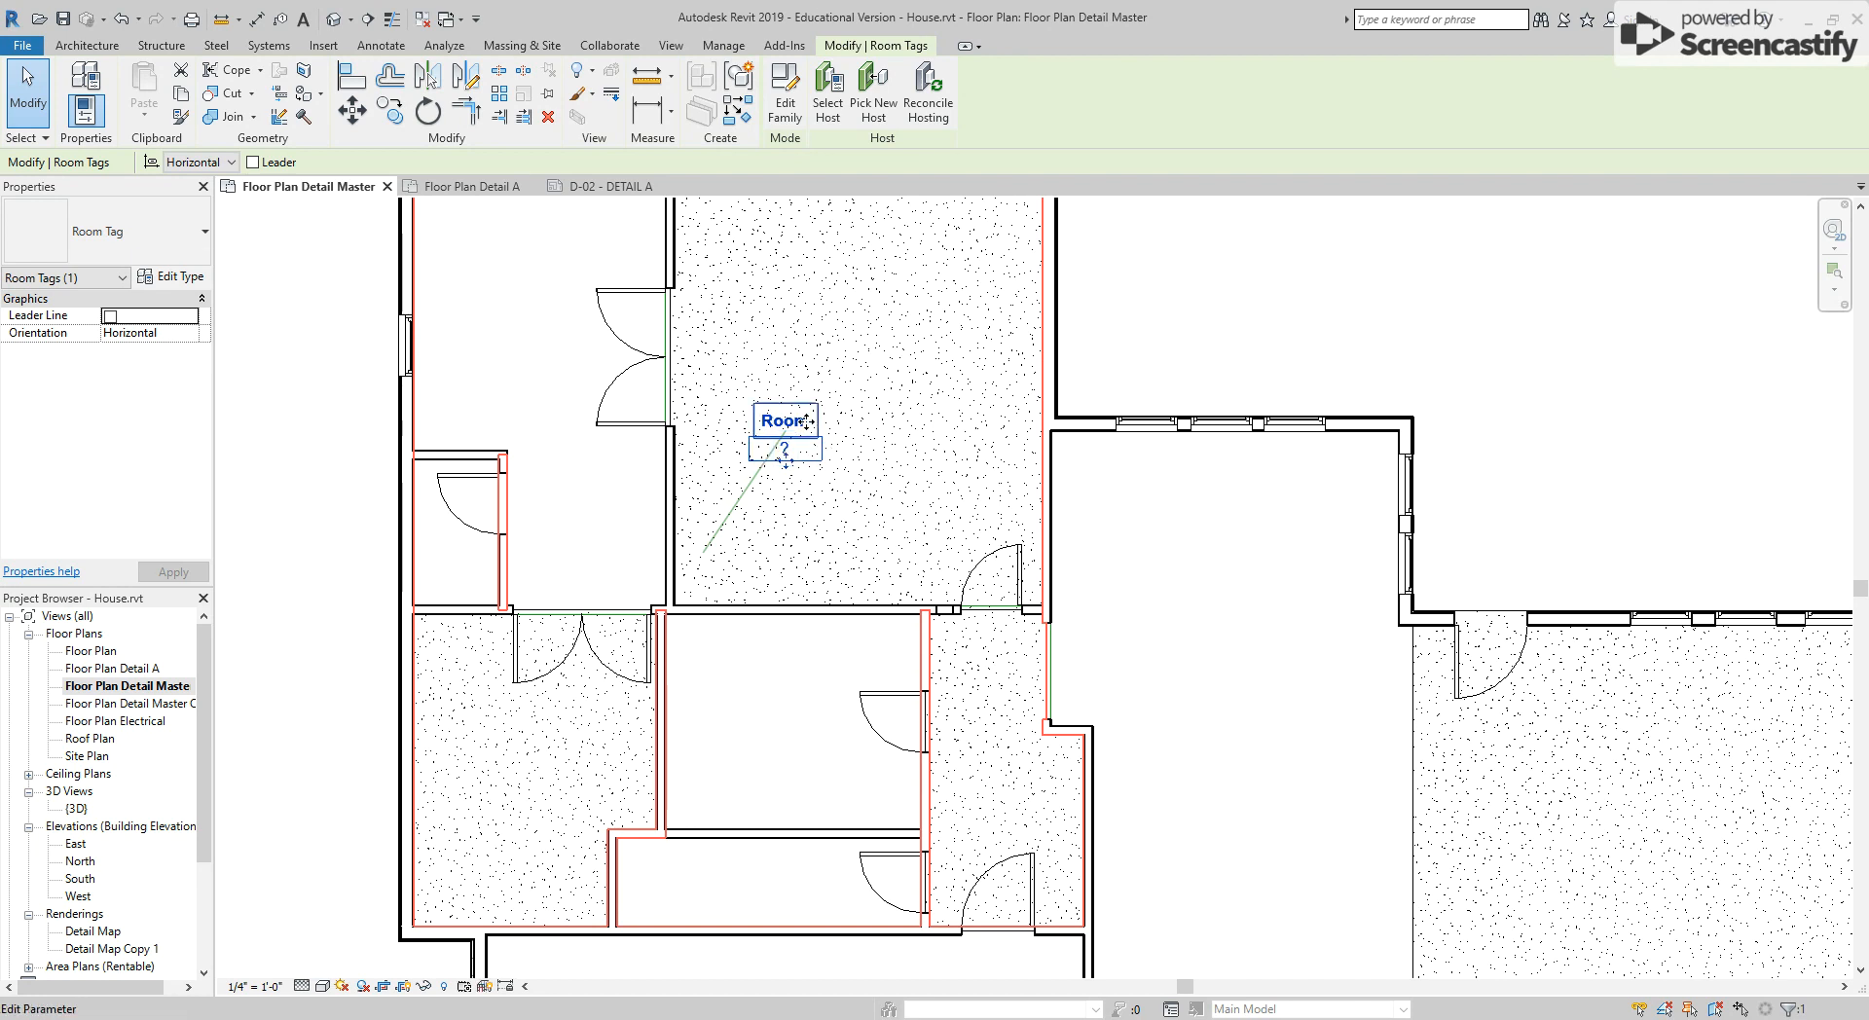
Rename the room in the large carpeted upper-left area to Detail A through its tag
left_click(807, 428)
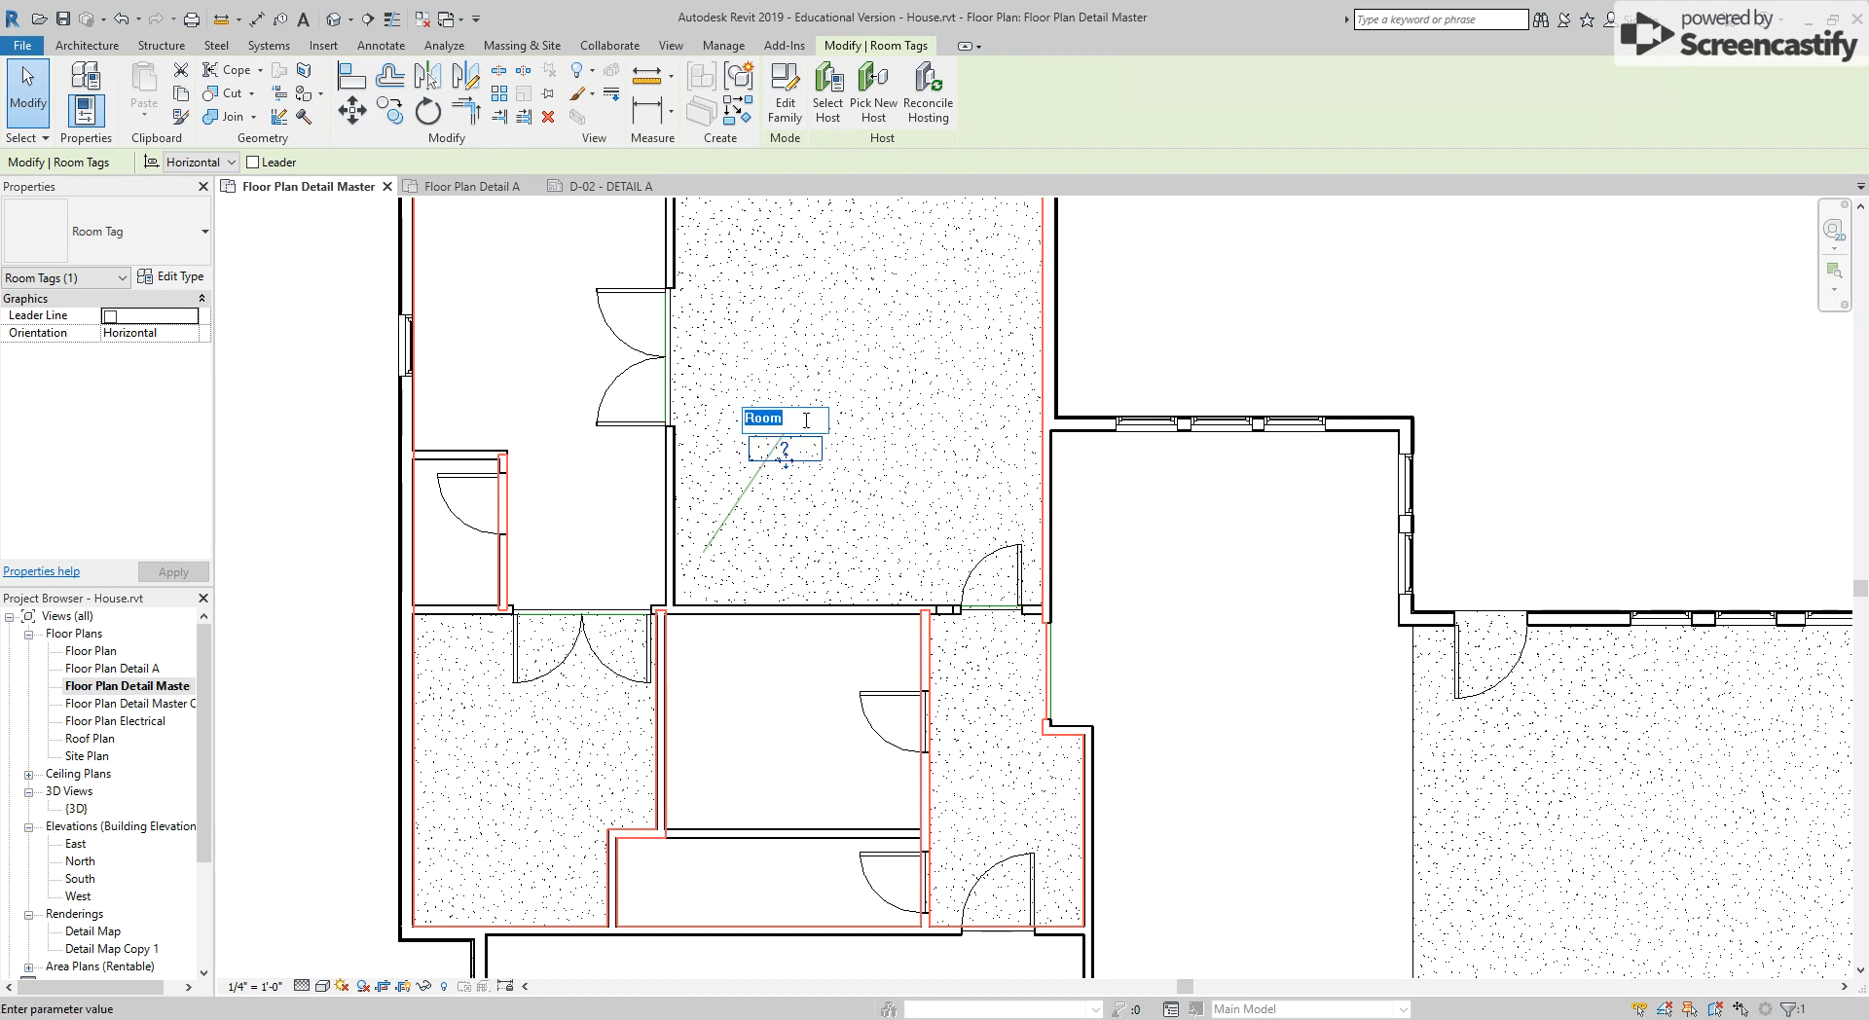
type("Detail A")
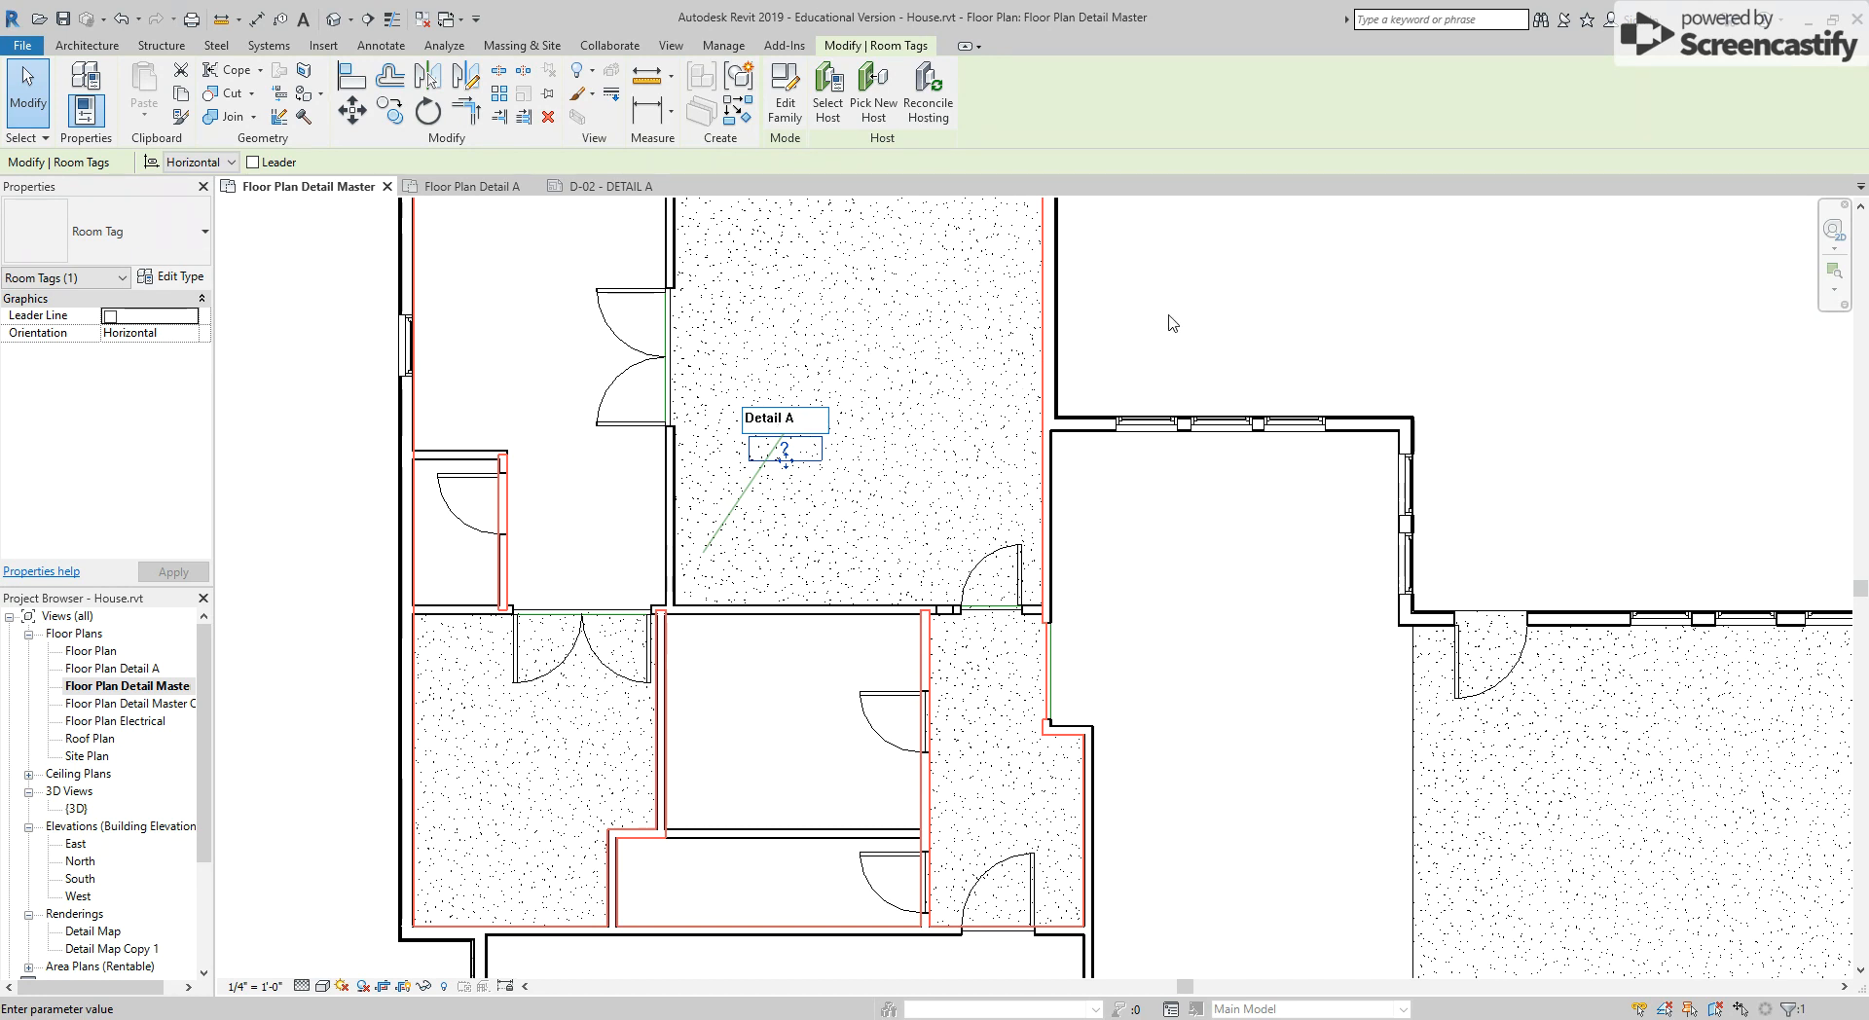
left_click(1169, 316)
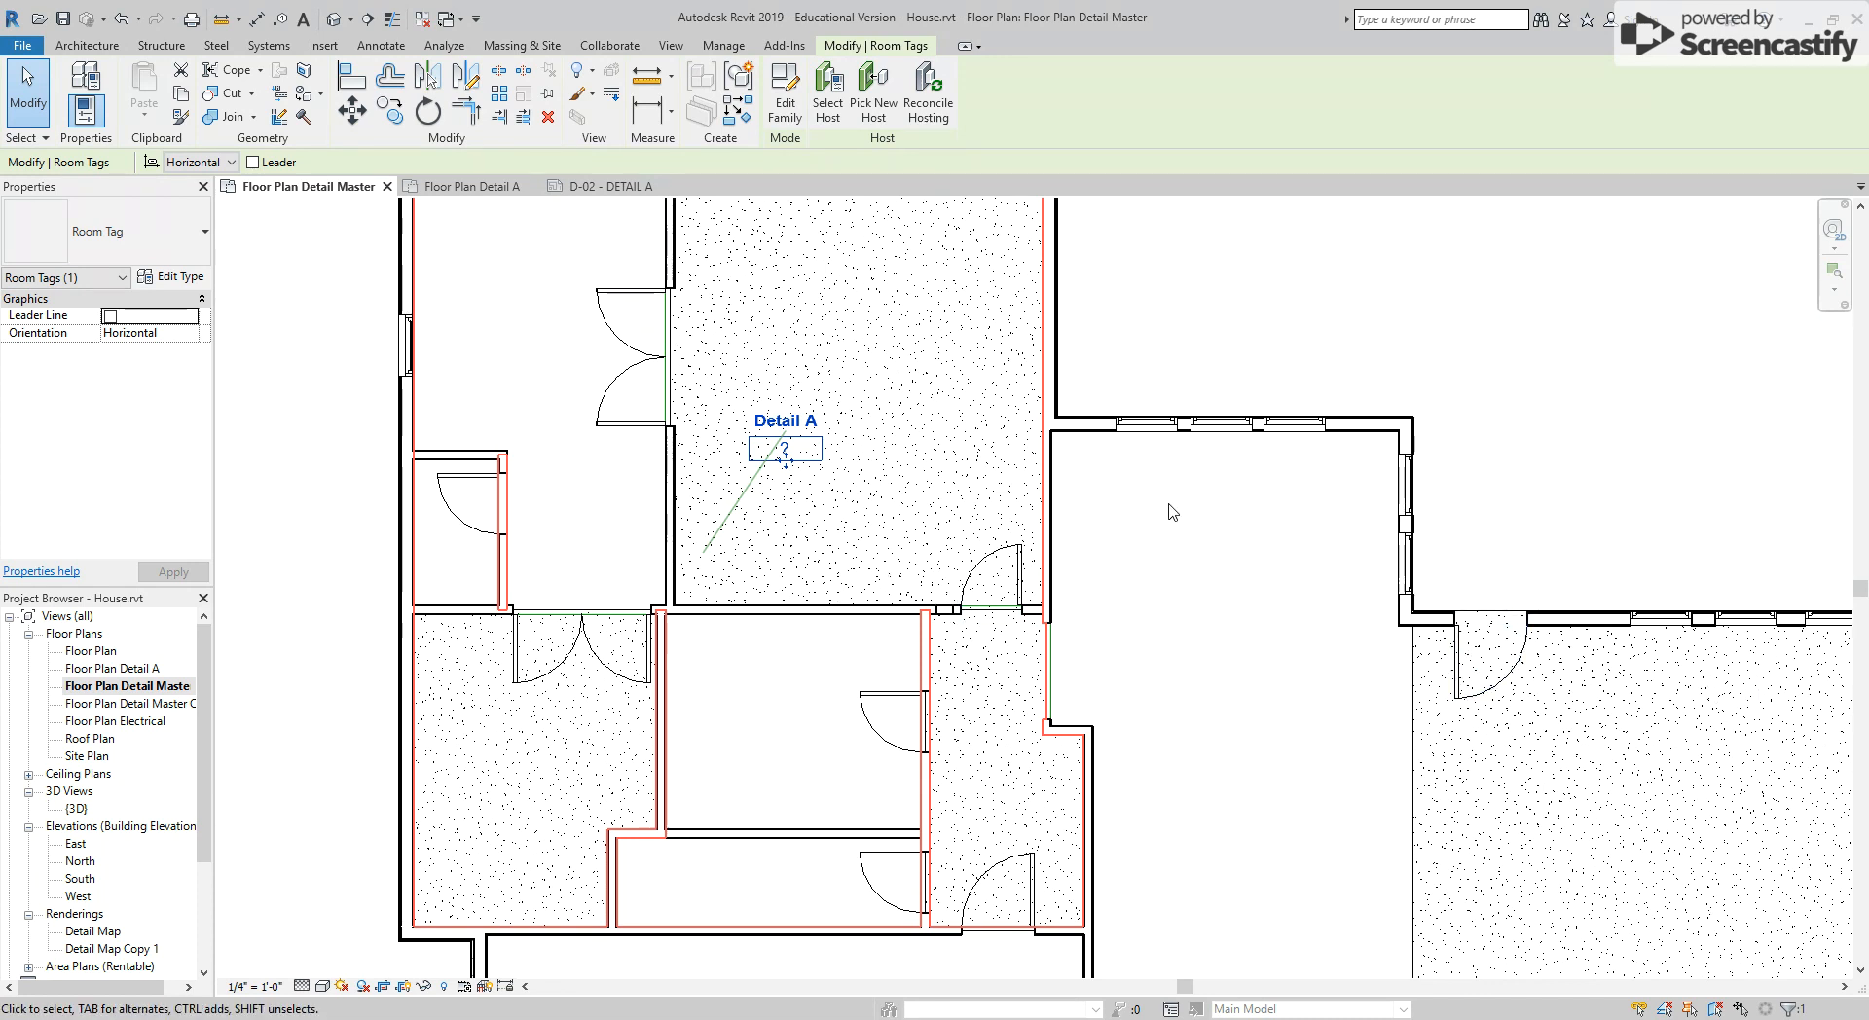
Place tagged rooms in the central open area, the large lower-left room and the upper-right carpeted room
scroll(1168, 485, "down", 5)
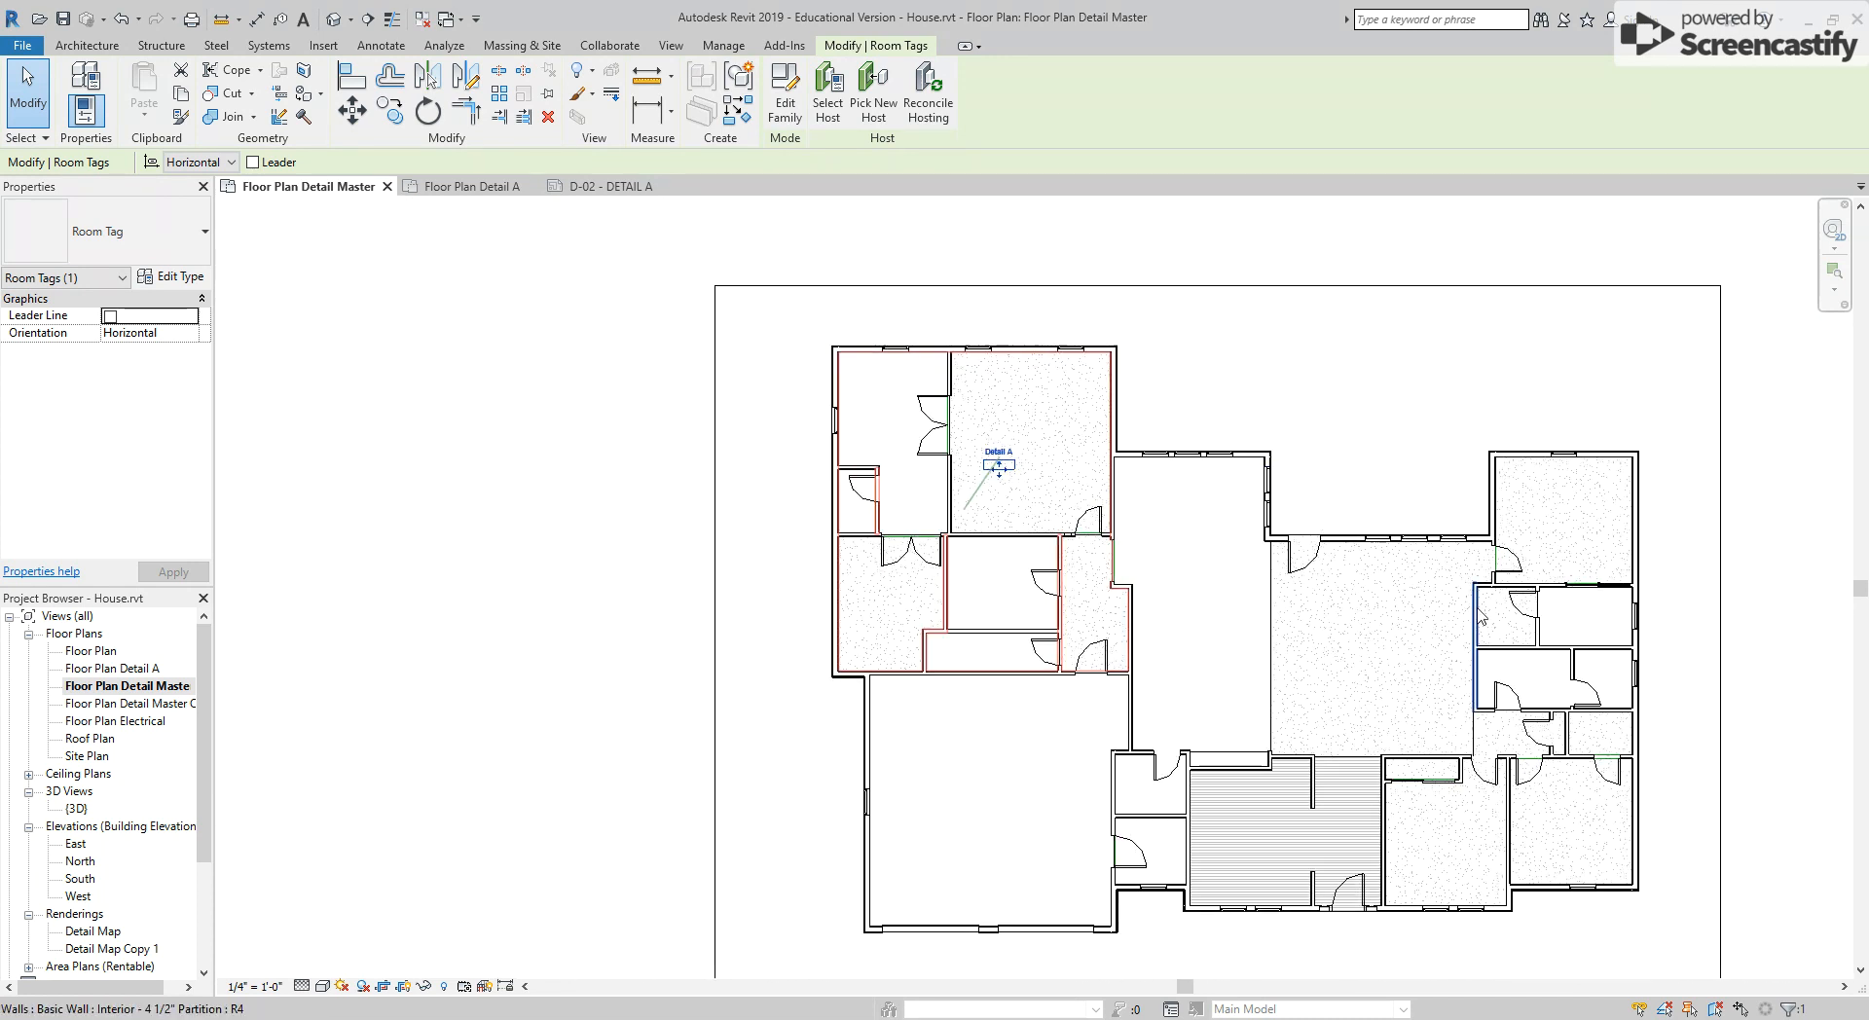
scroll(1356, 658, "up", 4)
scroll(1356, 658, "down", 4)
middle_click_drag(1377, 739, 1267, 528)
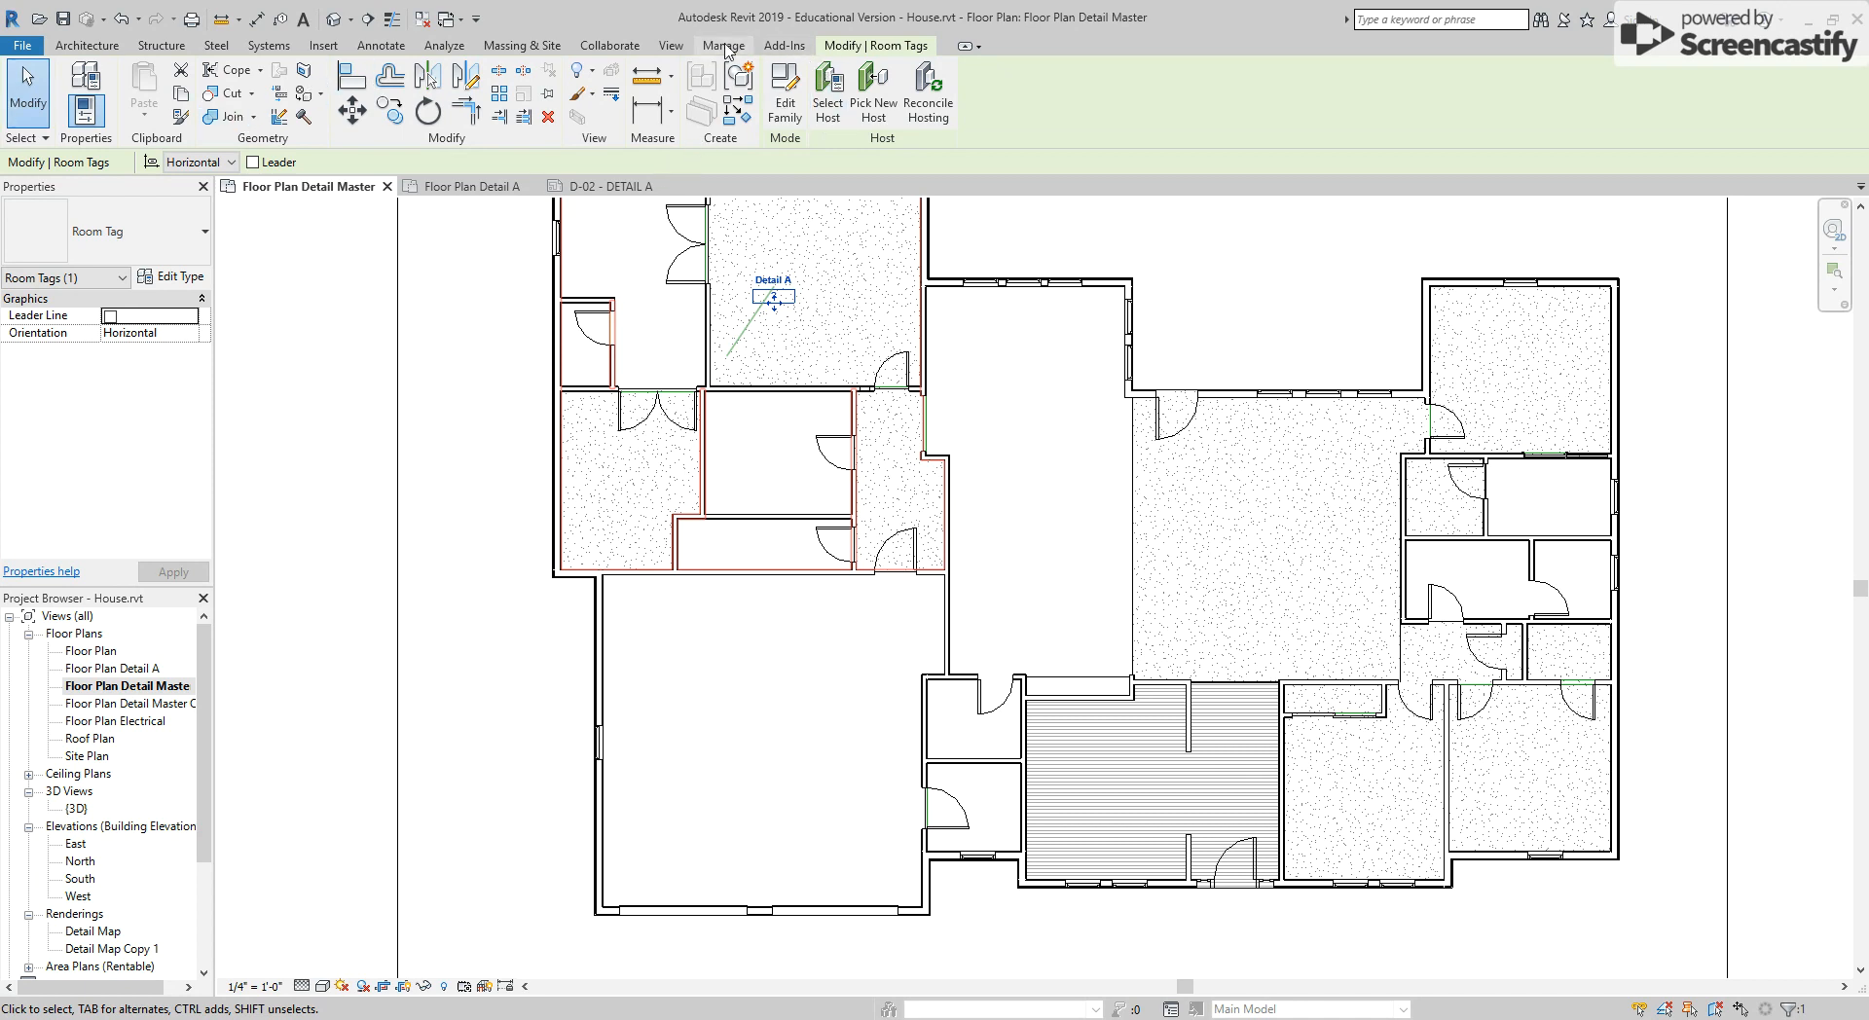
left_click(87, 45)
left_click(913, 93)
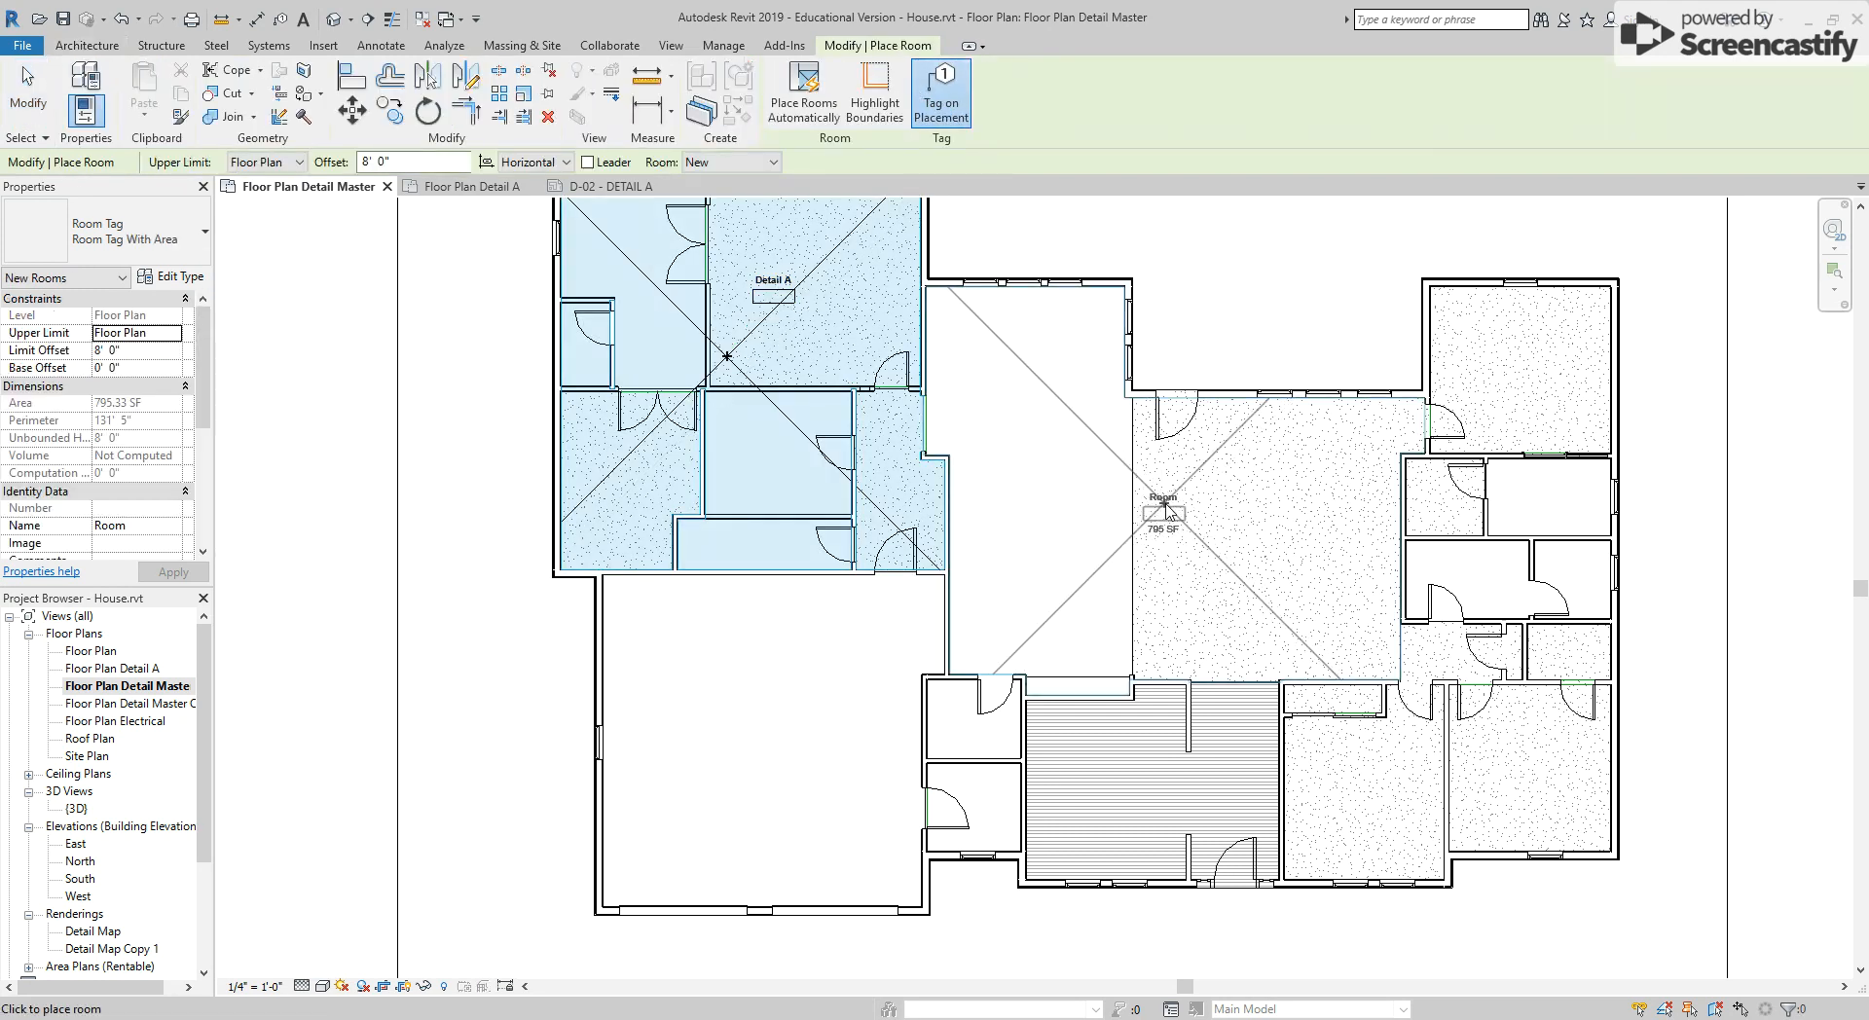
left_click(1179, 526)
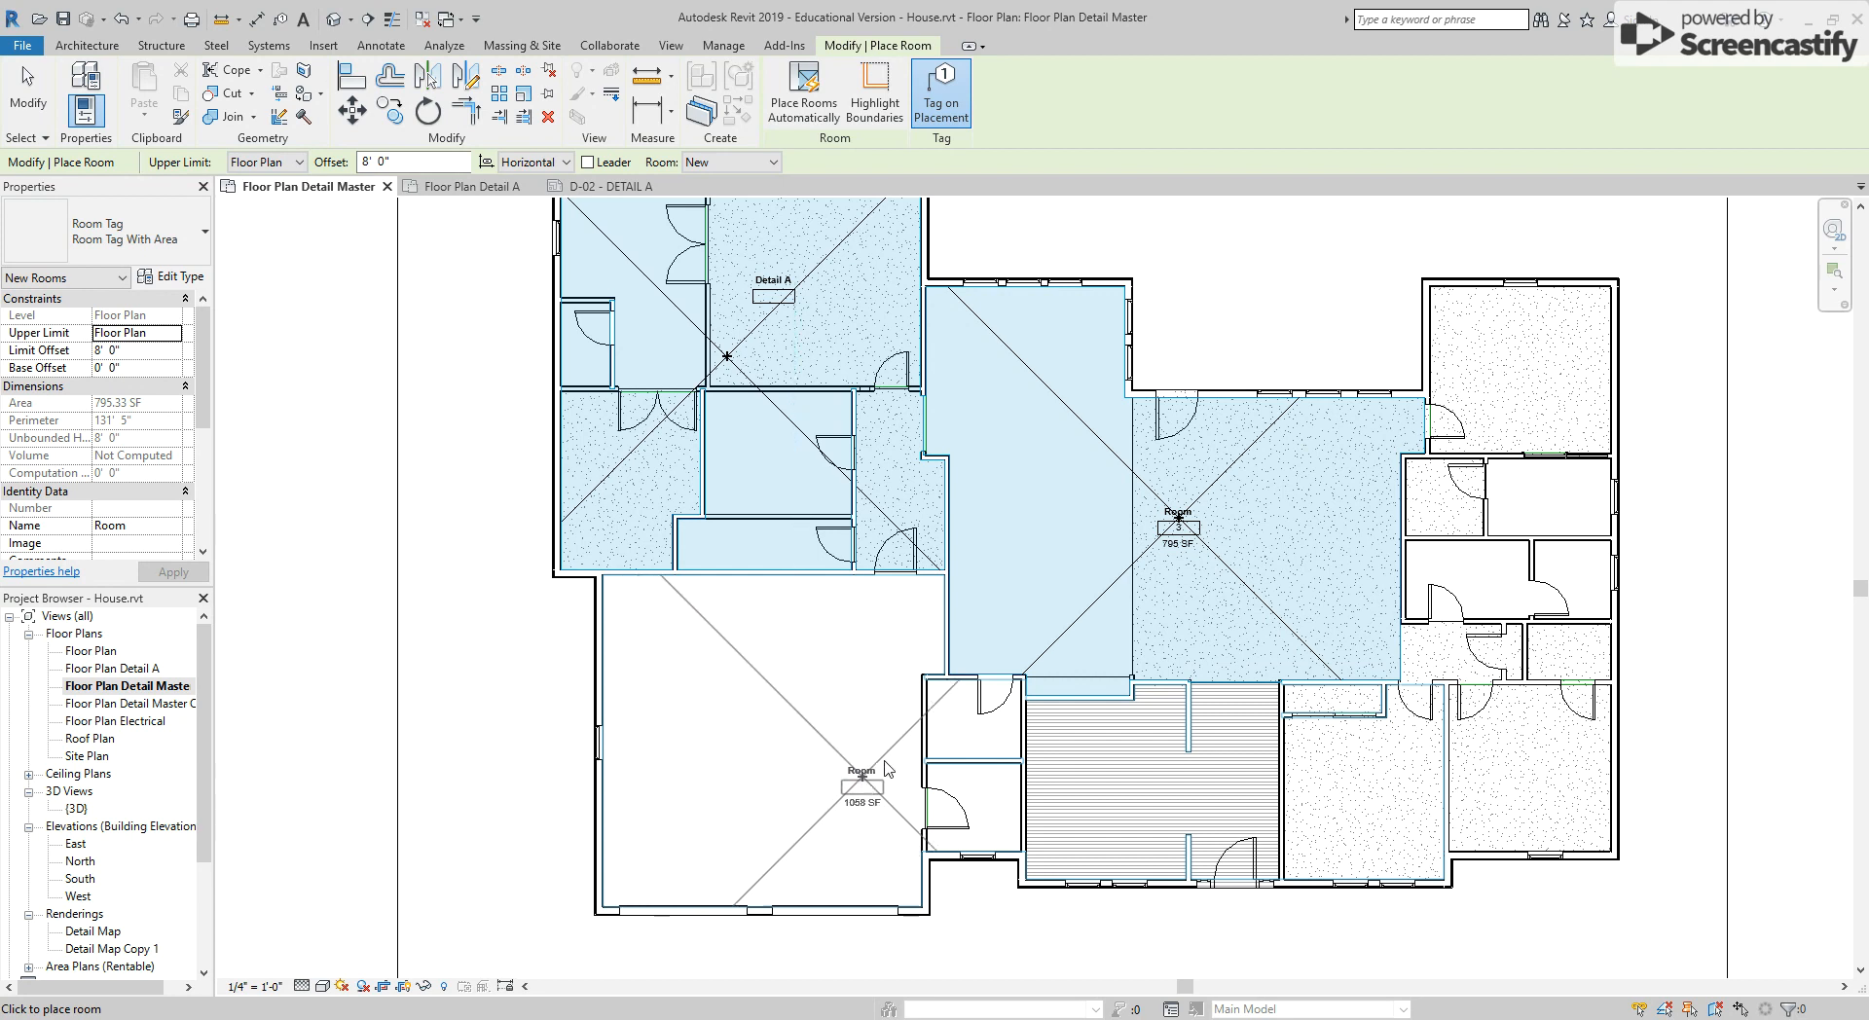
left_click(842, 775)
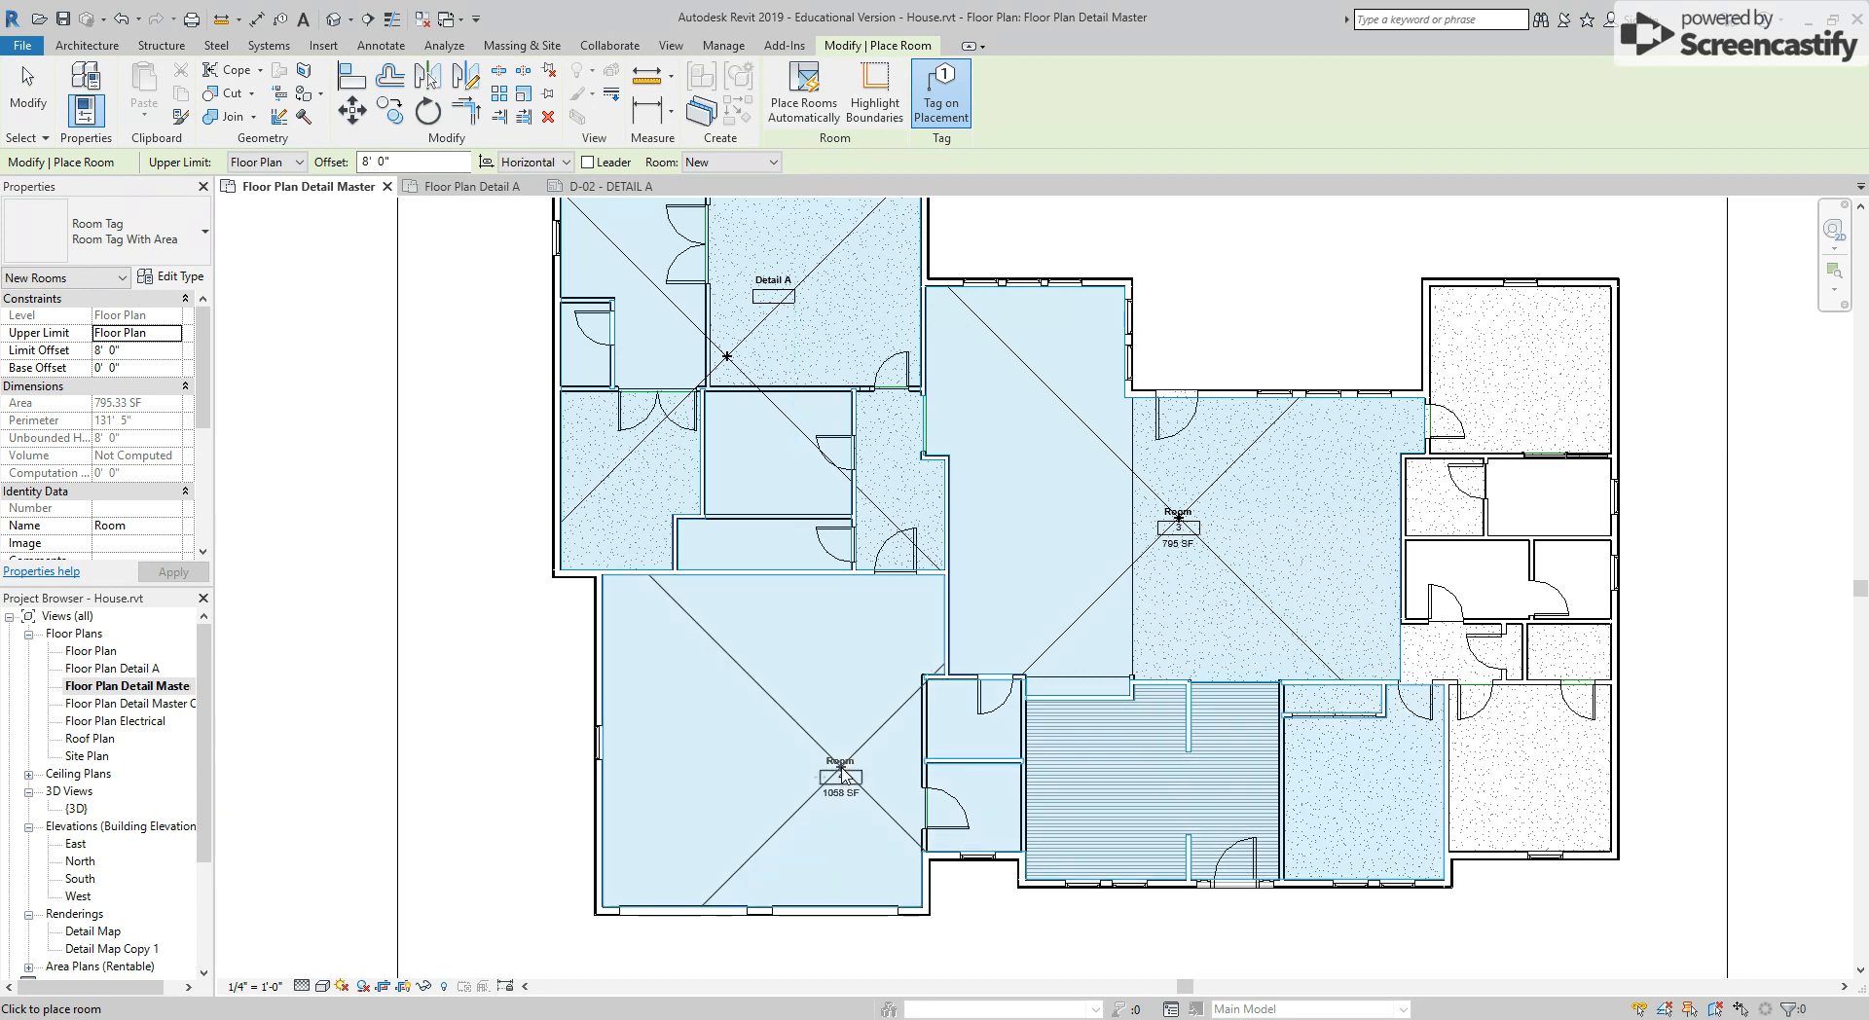
left_click(1531, 399)
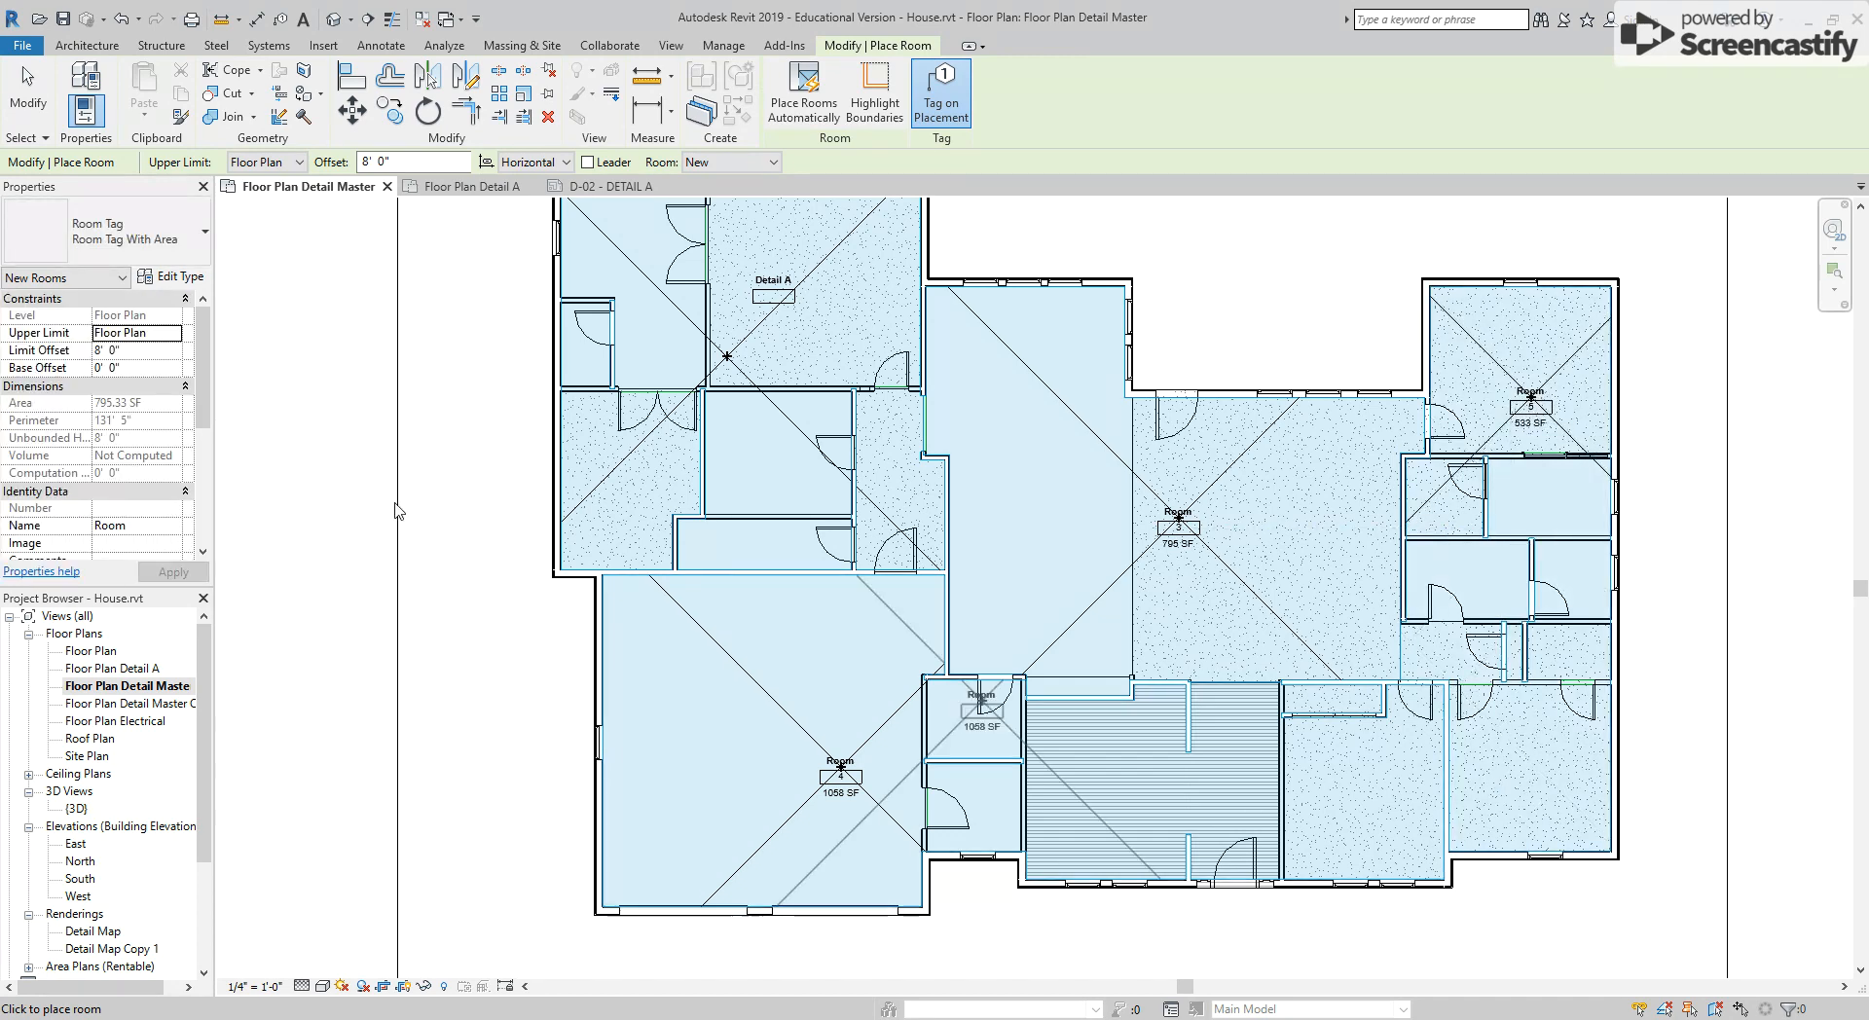
key("Escape")
key("Escape")
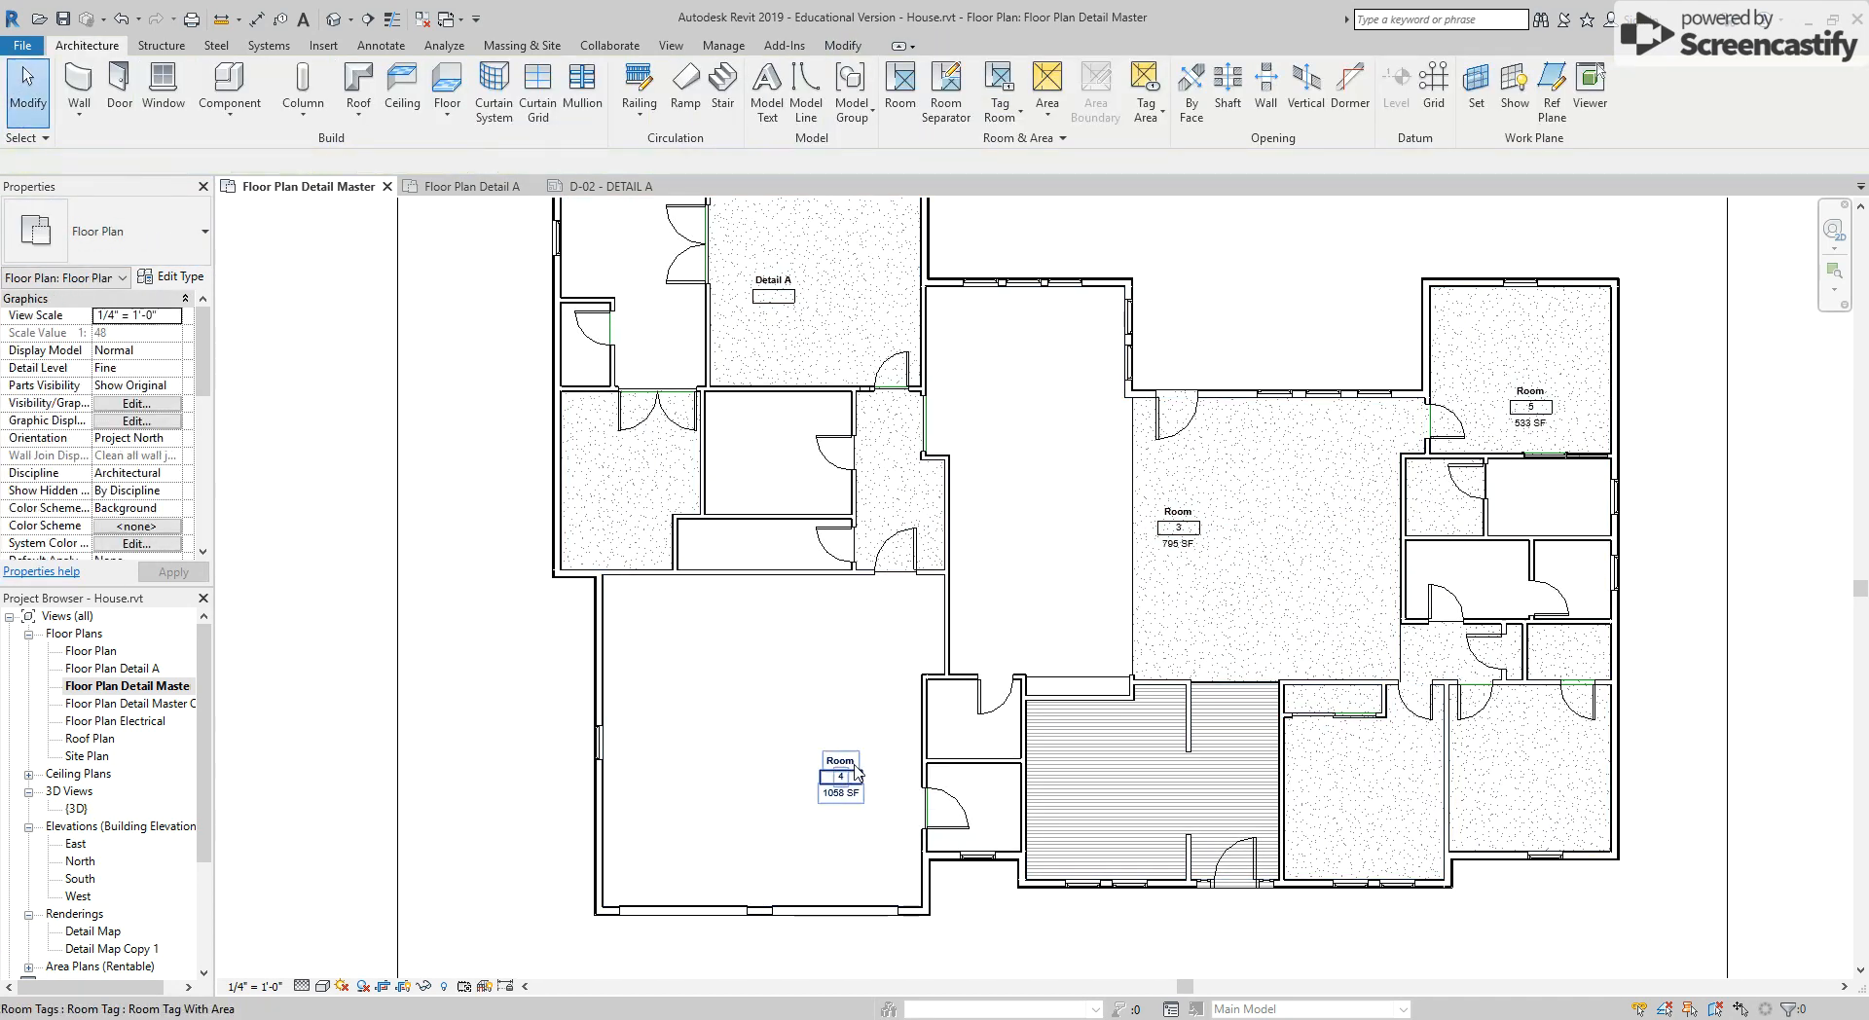
Change the large lower-left room's tag type to Room Tag, without the area, and clear its room number
scroll(857, 774, "up", 3)
scroll(847, 779, "down", 3)
left_click(841, 793)
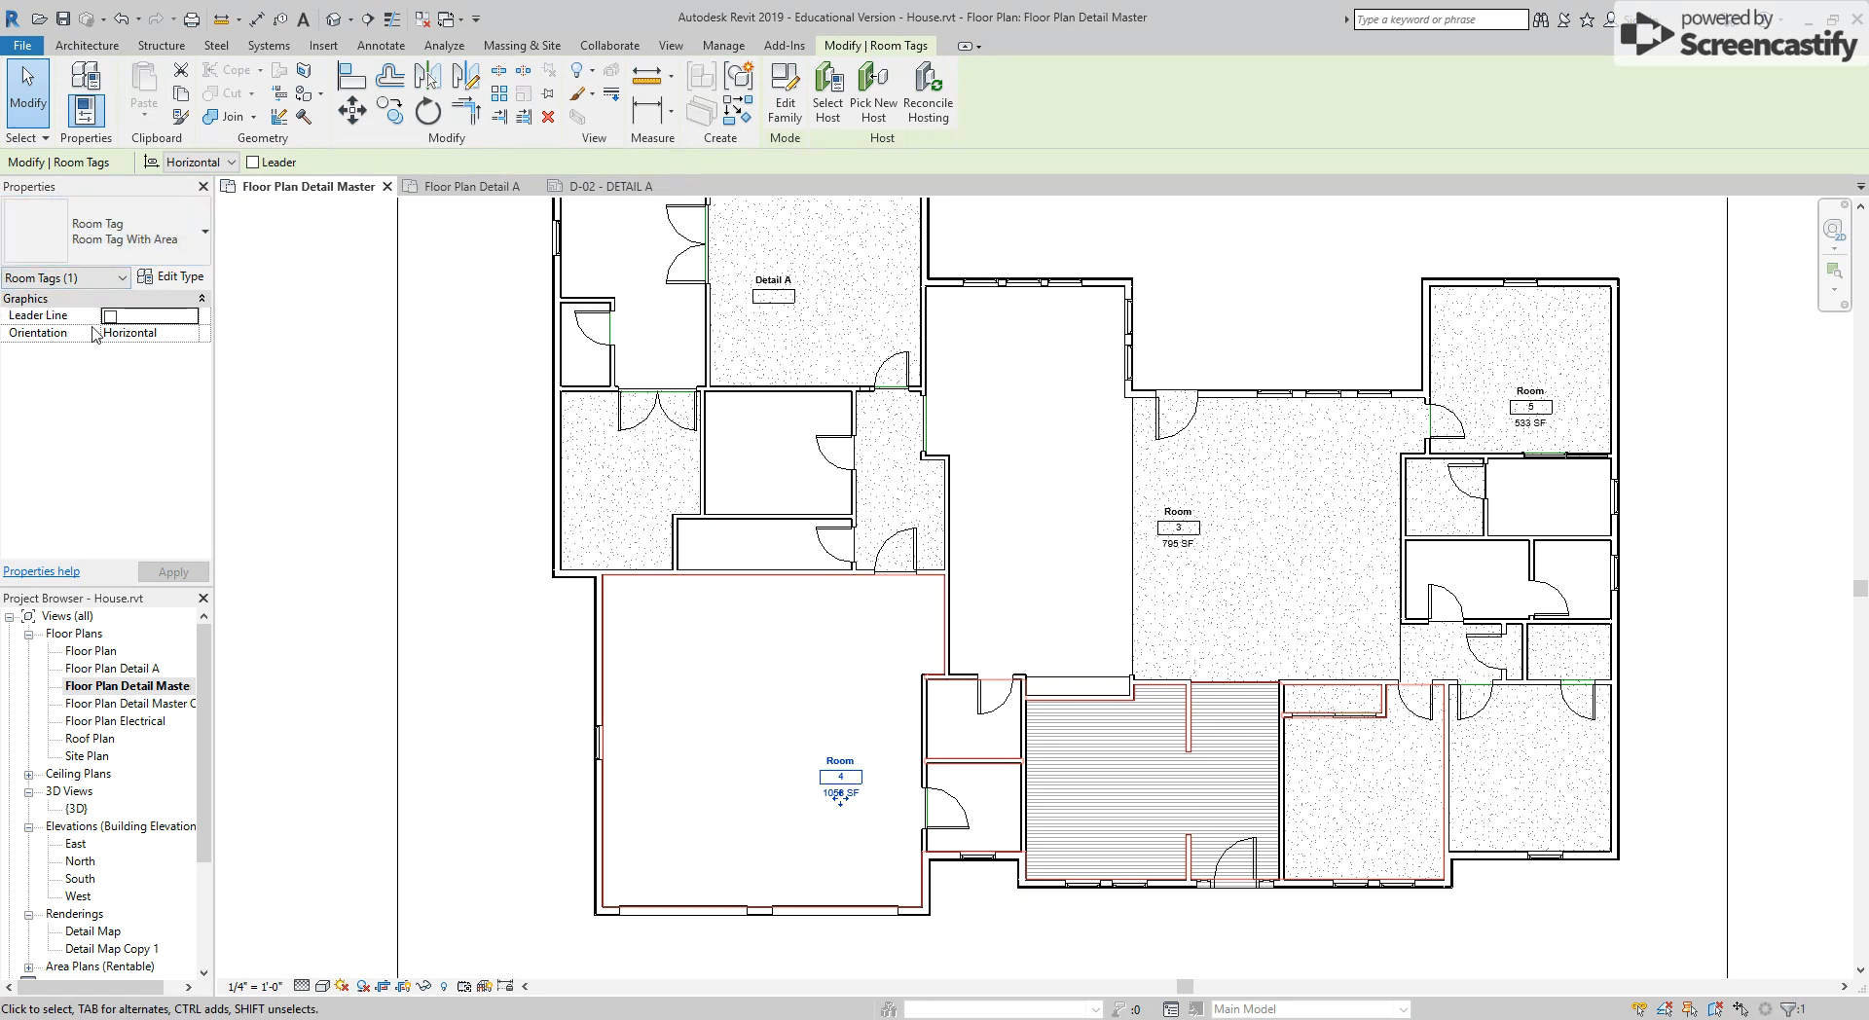
scroll(845, 782, "down", 1)
scroll(854, 778, "up", 3)
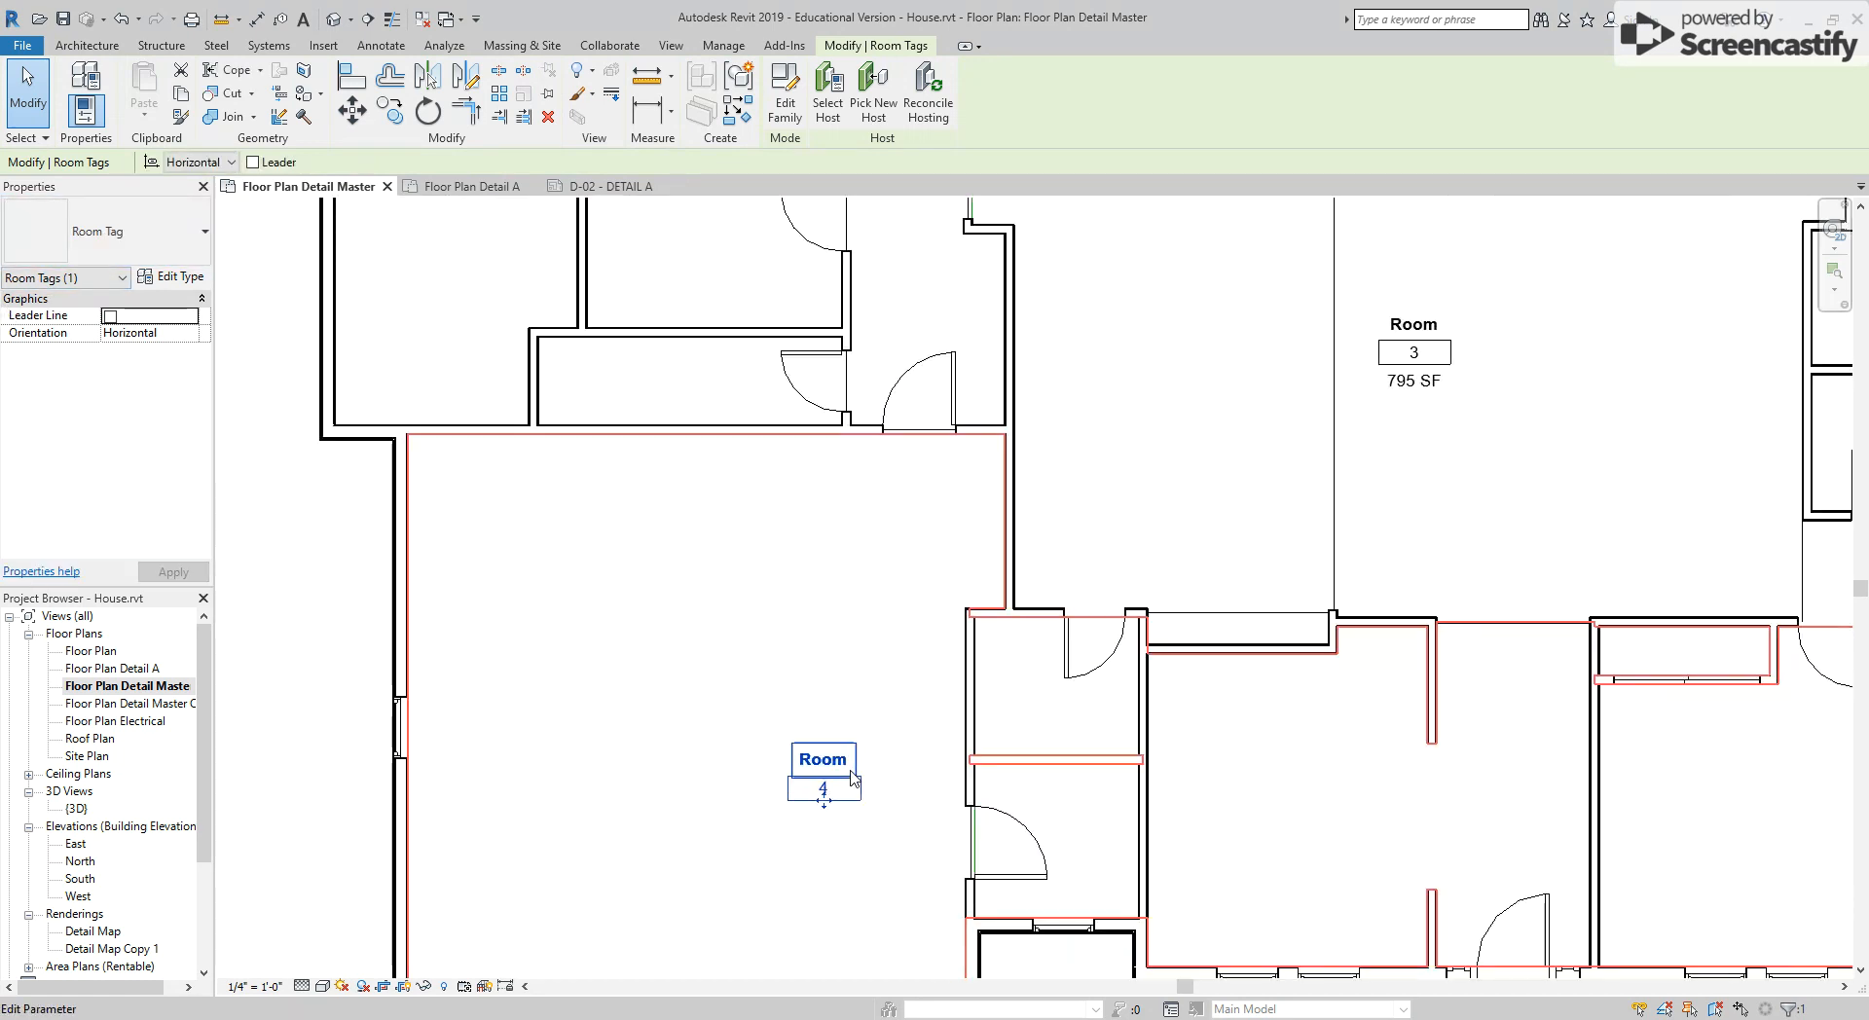
scroll(851, 777, "up", 2)
left_click(825, 802)
left_click(807, 805)
left_click(807, 805)
double_click(807, 804)
key("BackSpace")
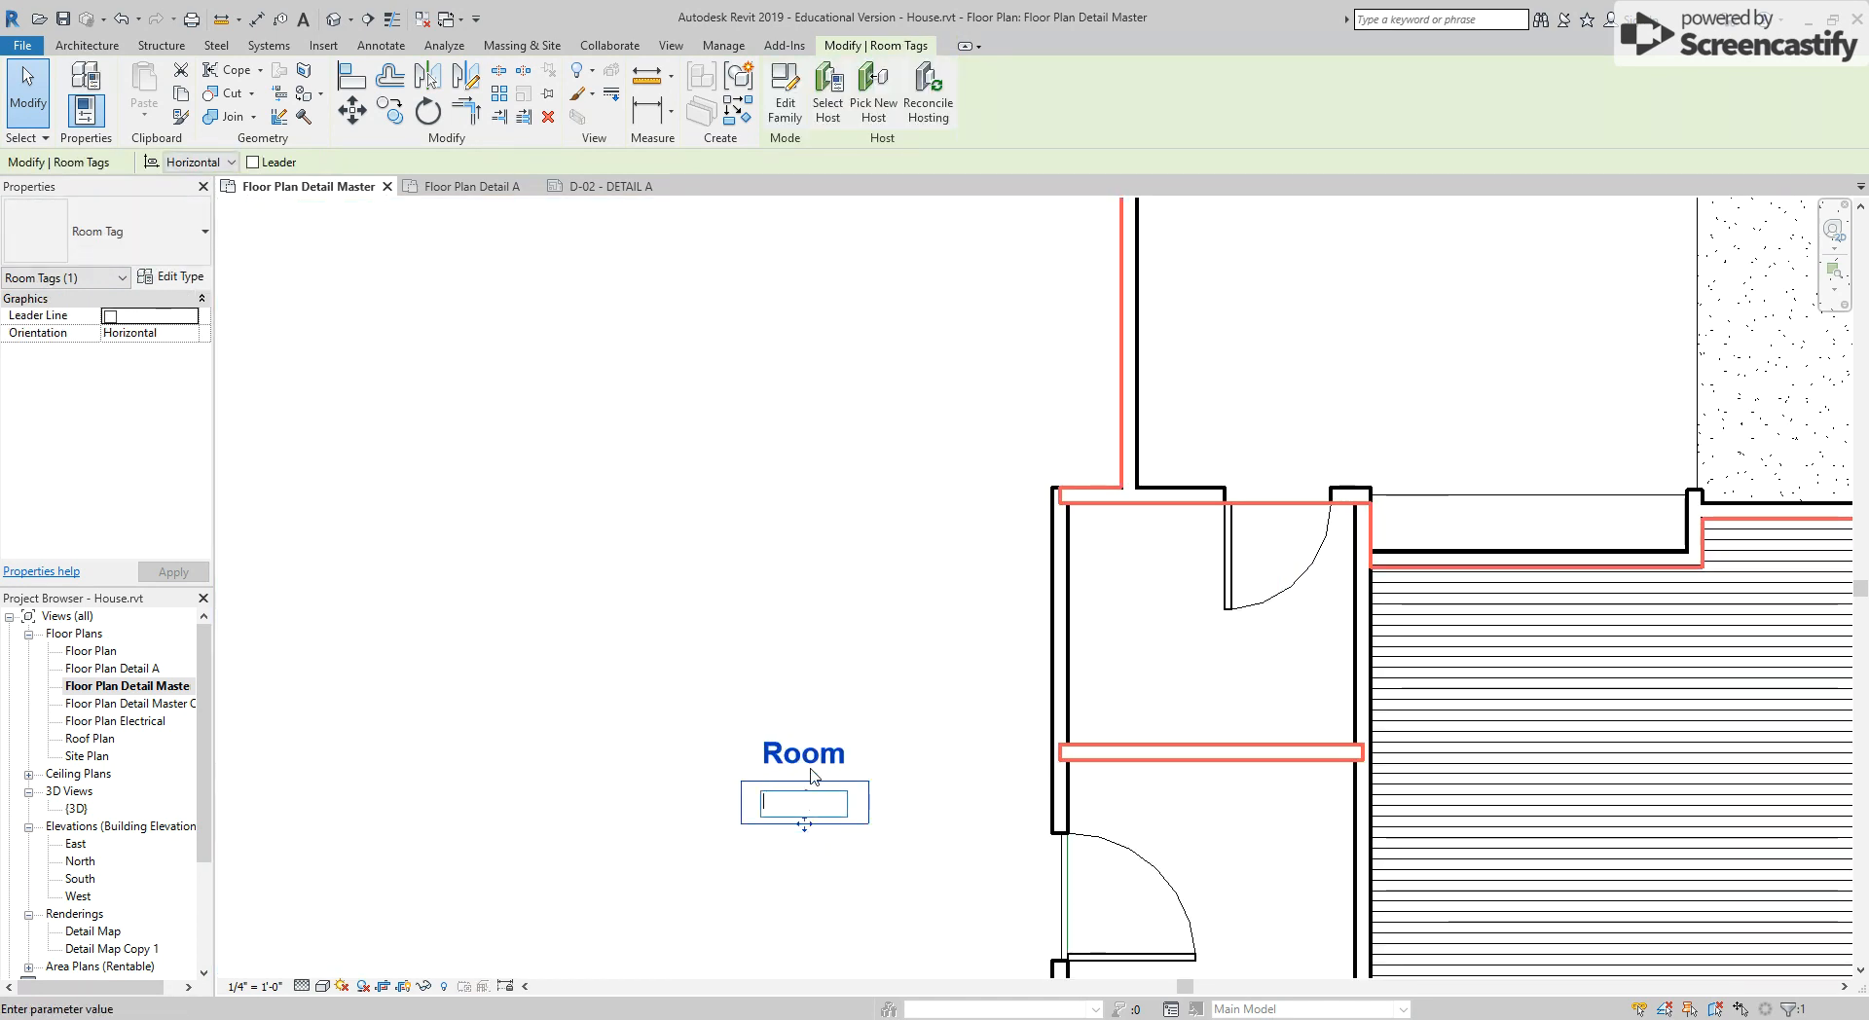
Rename the large lower-left room to Detail B in its tag
left_click(810, 770)
double_click(813, 757)
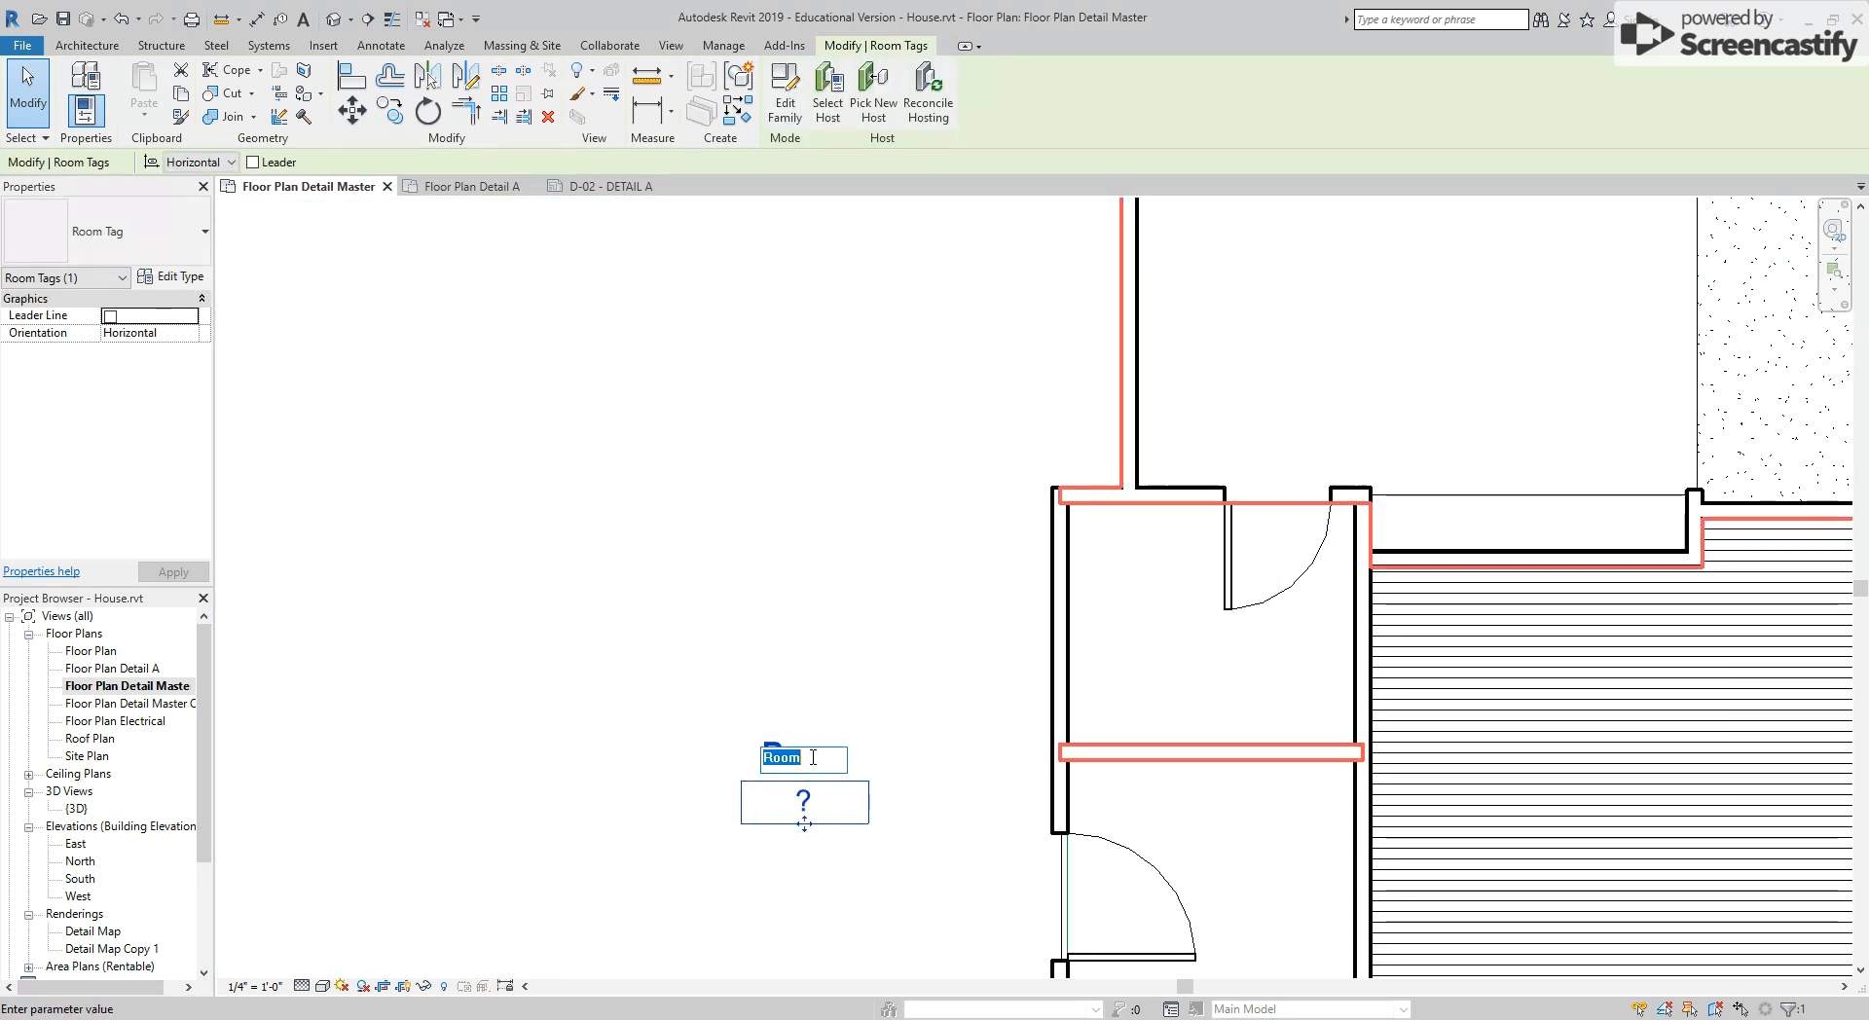
type("Detail B")
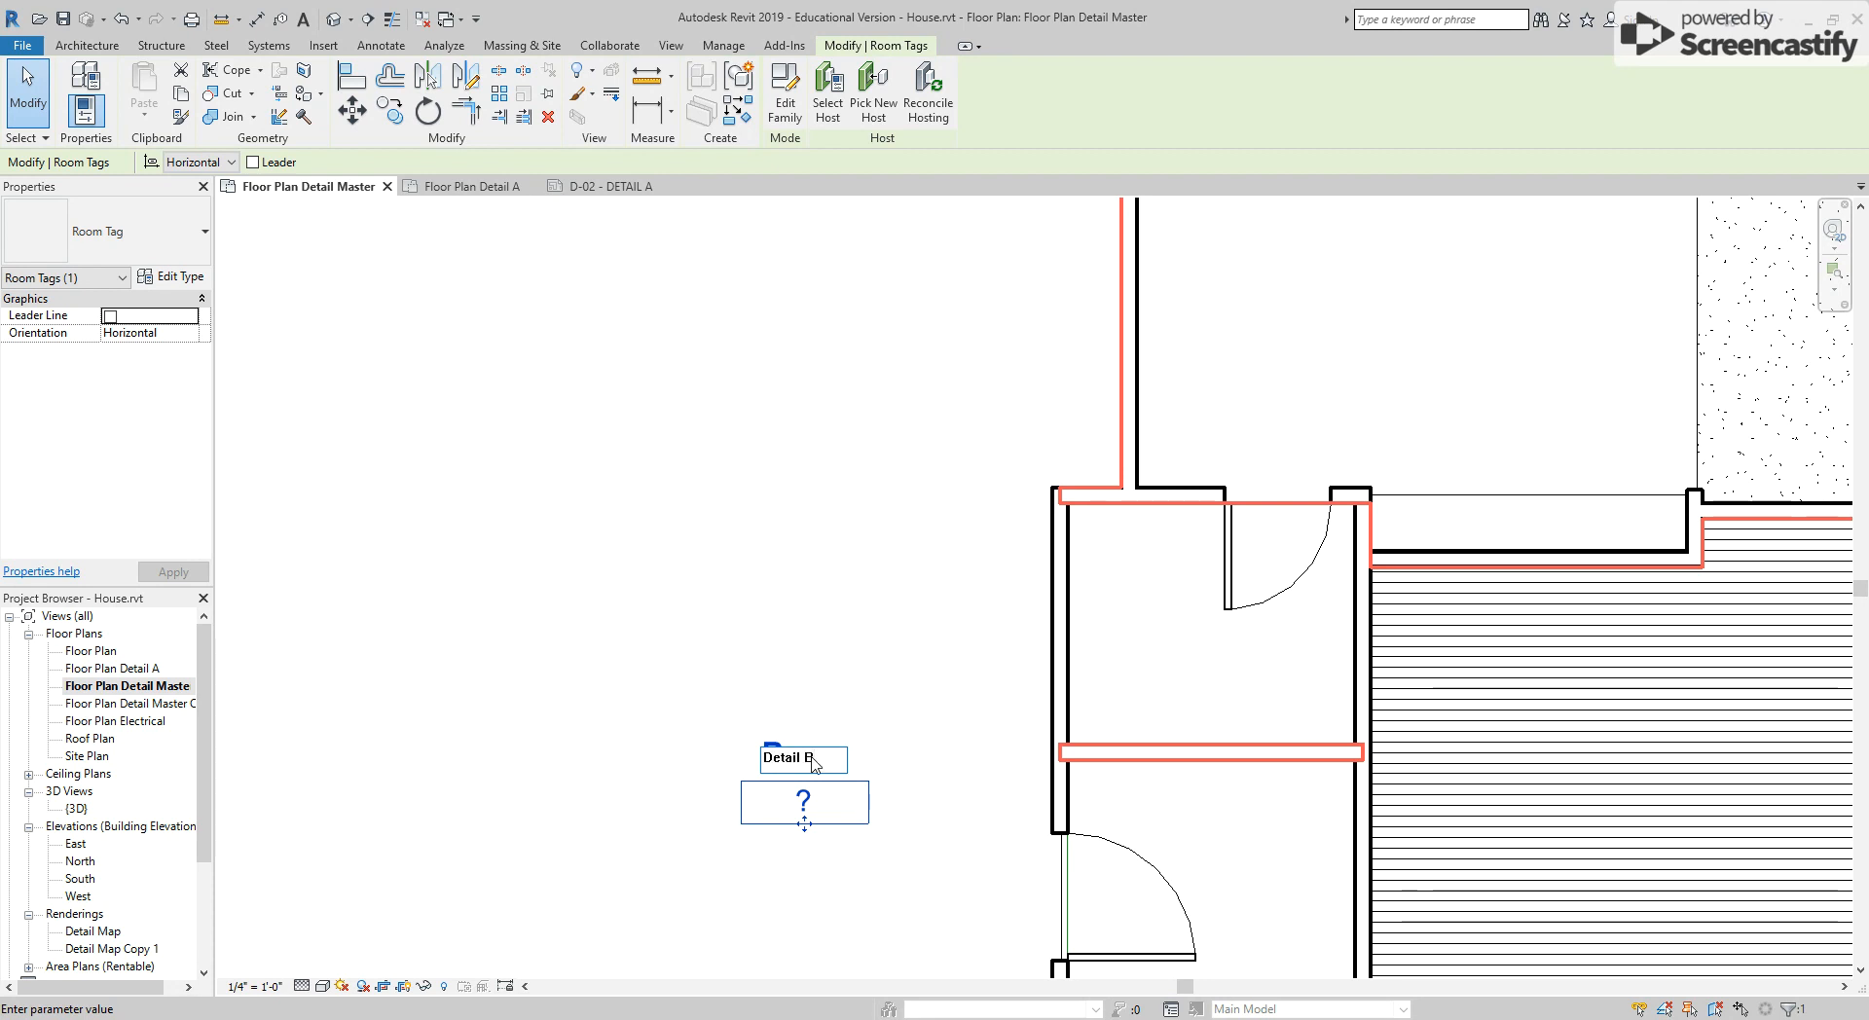
left_click(826, 508)
Change the central room's tag type to Room Tag, without the area, and rename the room to Detail C
scroll(827, 508, "down", 7)
scroll(1002, 352, "up", 5)
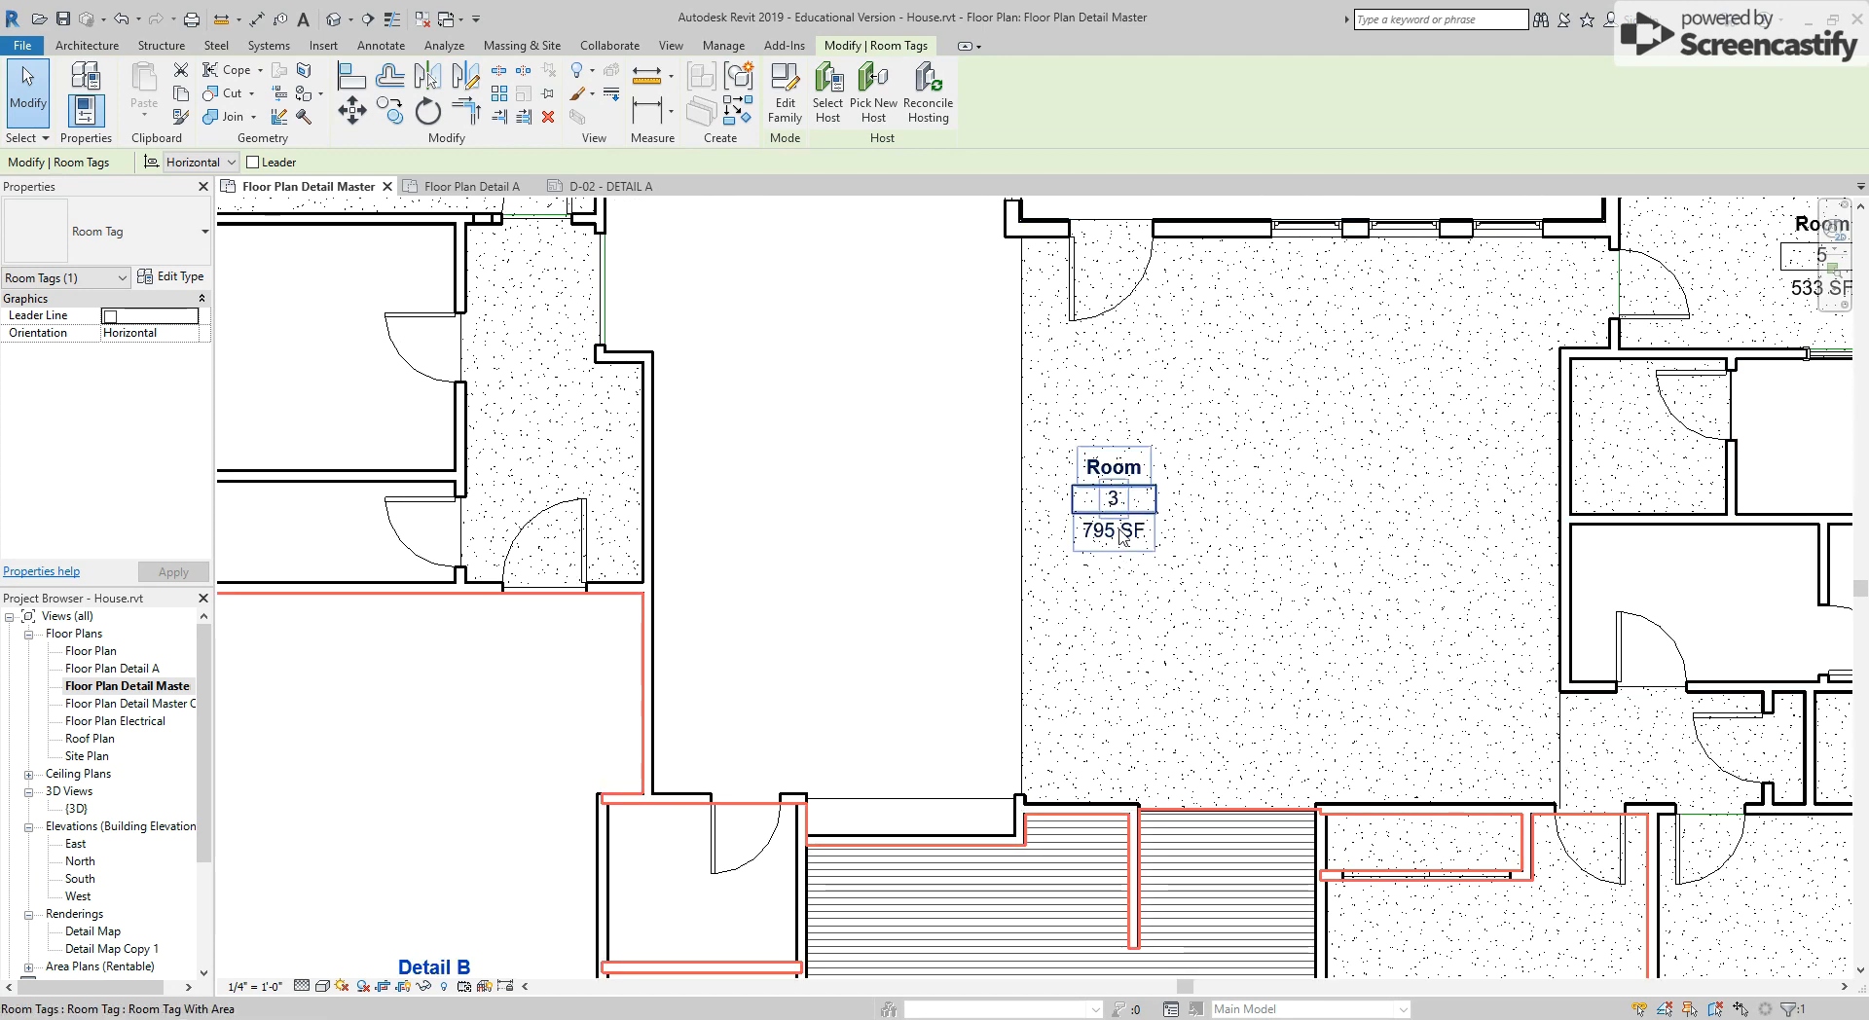
left_click(1121, 535)
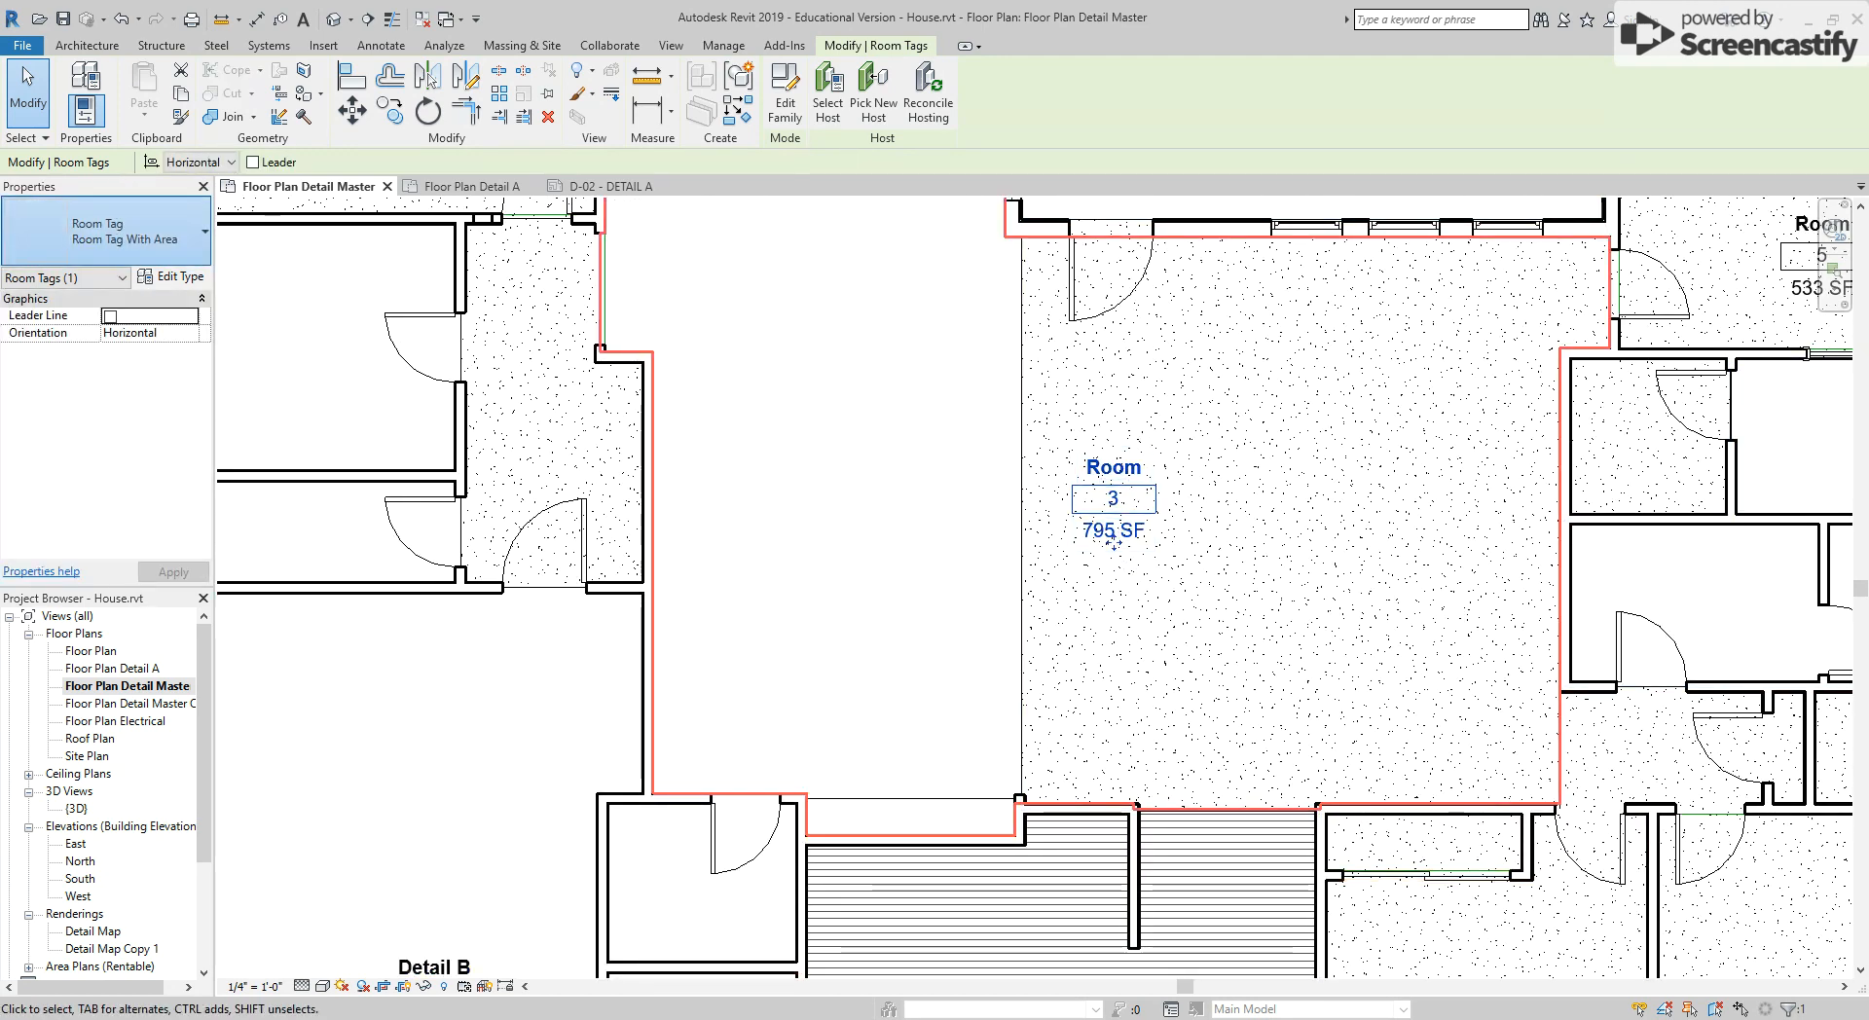
left_click(108, 326)
left_click(1108, 473)
double_click(1107, 467)
type("Detail C")
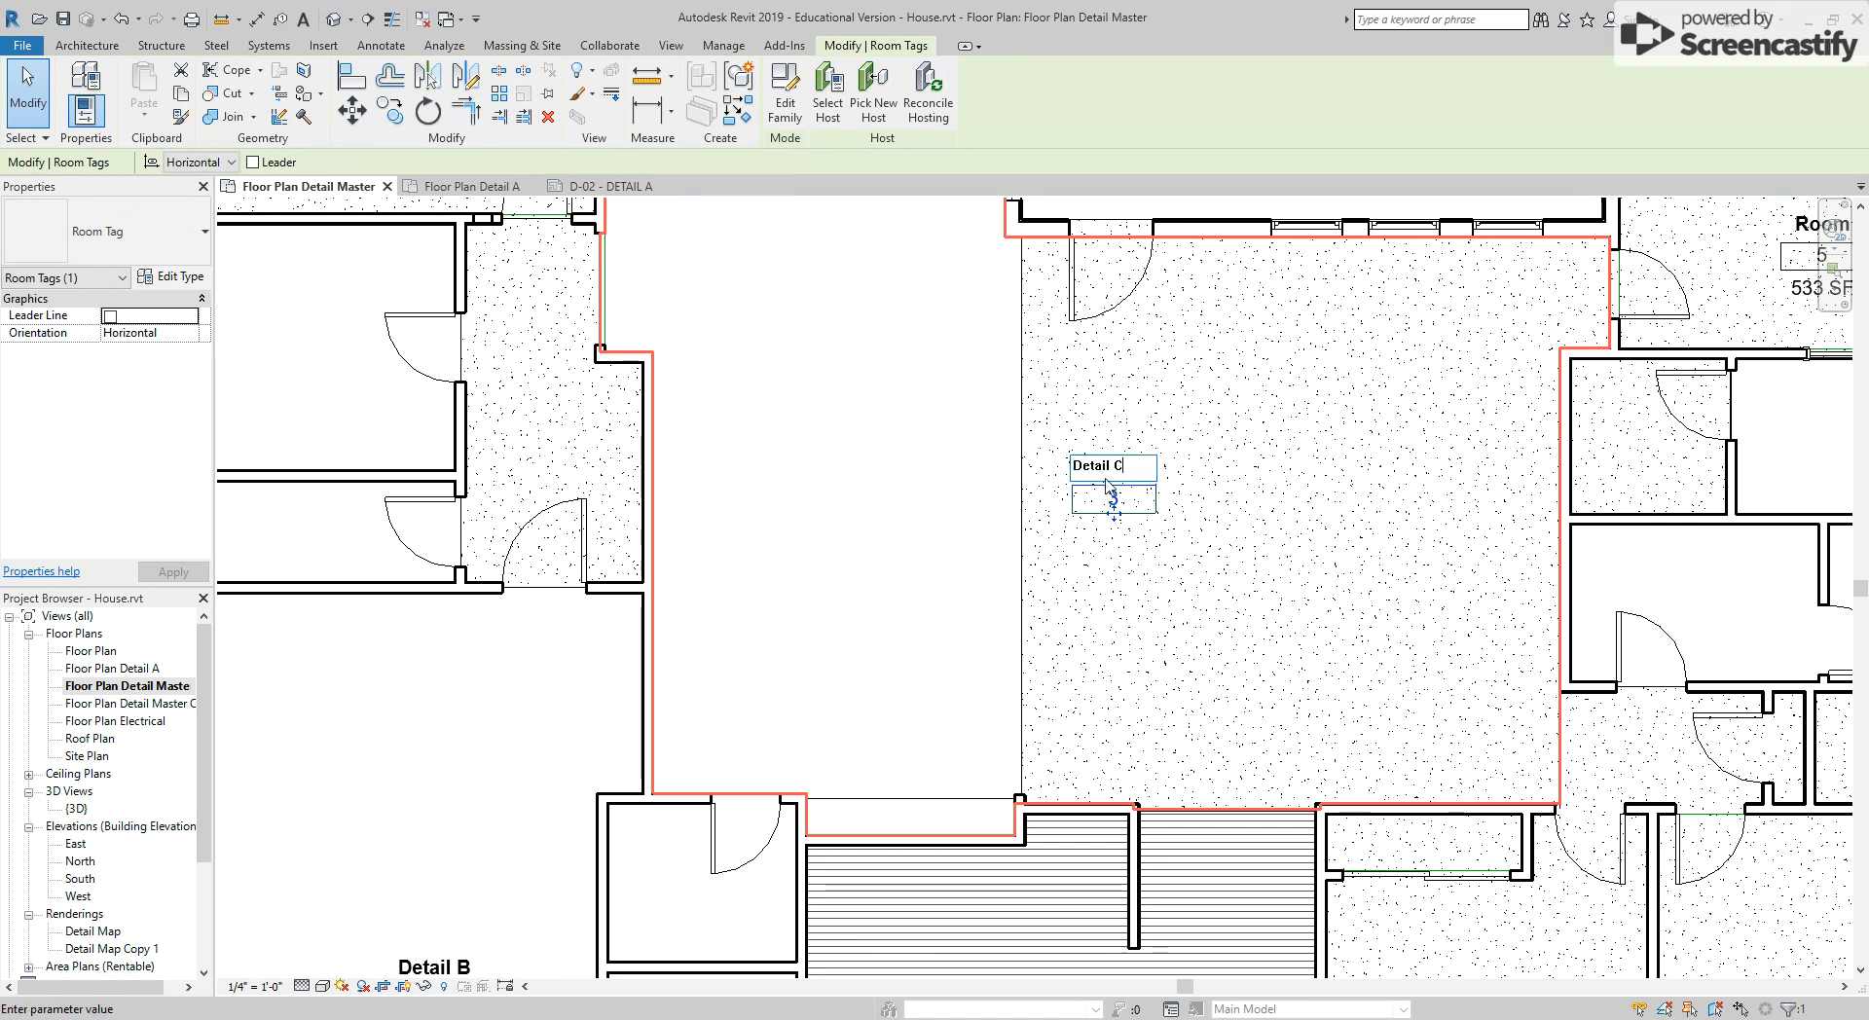
Clear the room number in the Detail C tag
left_click(1124, 497)
left_click(1125, 496)
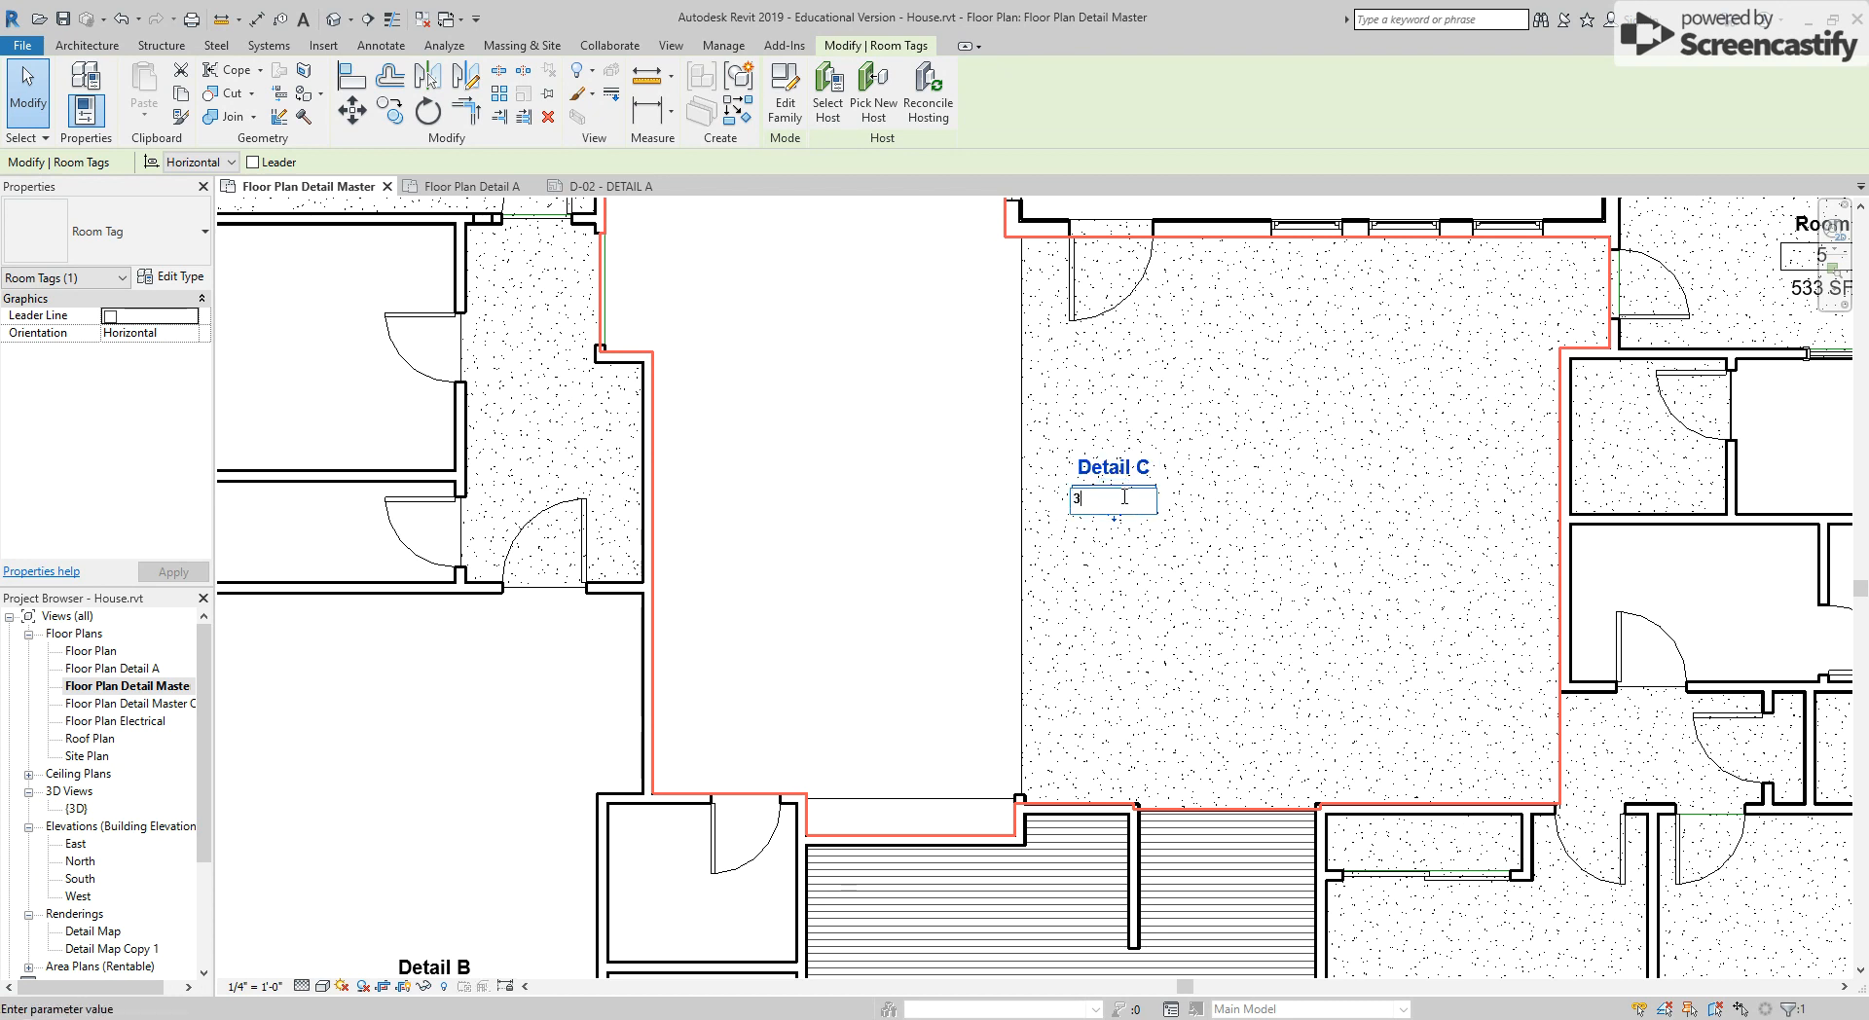
key("BackSpace")
type("2")
key("Return")
Rename the upper-right carpeted room to Detail D in its tag and clear its room number
scroll(1356, 480, "down", 5)
scroll(1621, 336, "up", 8)
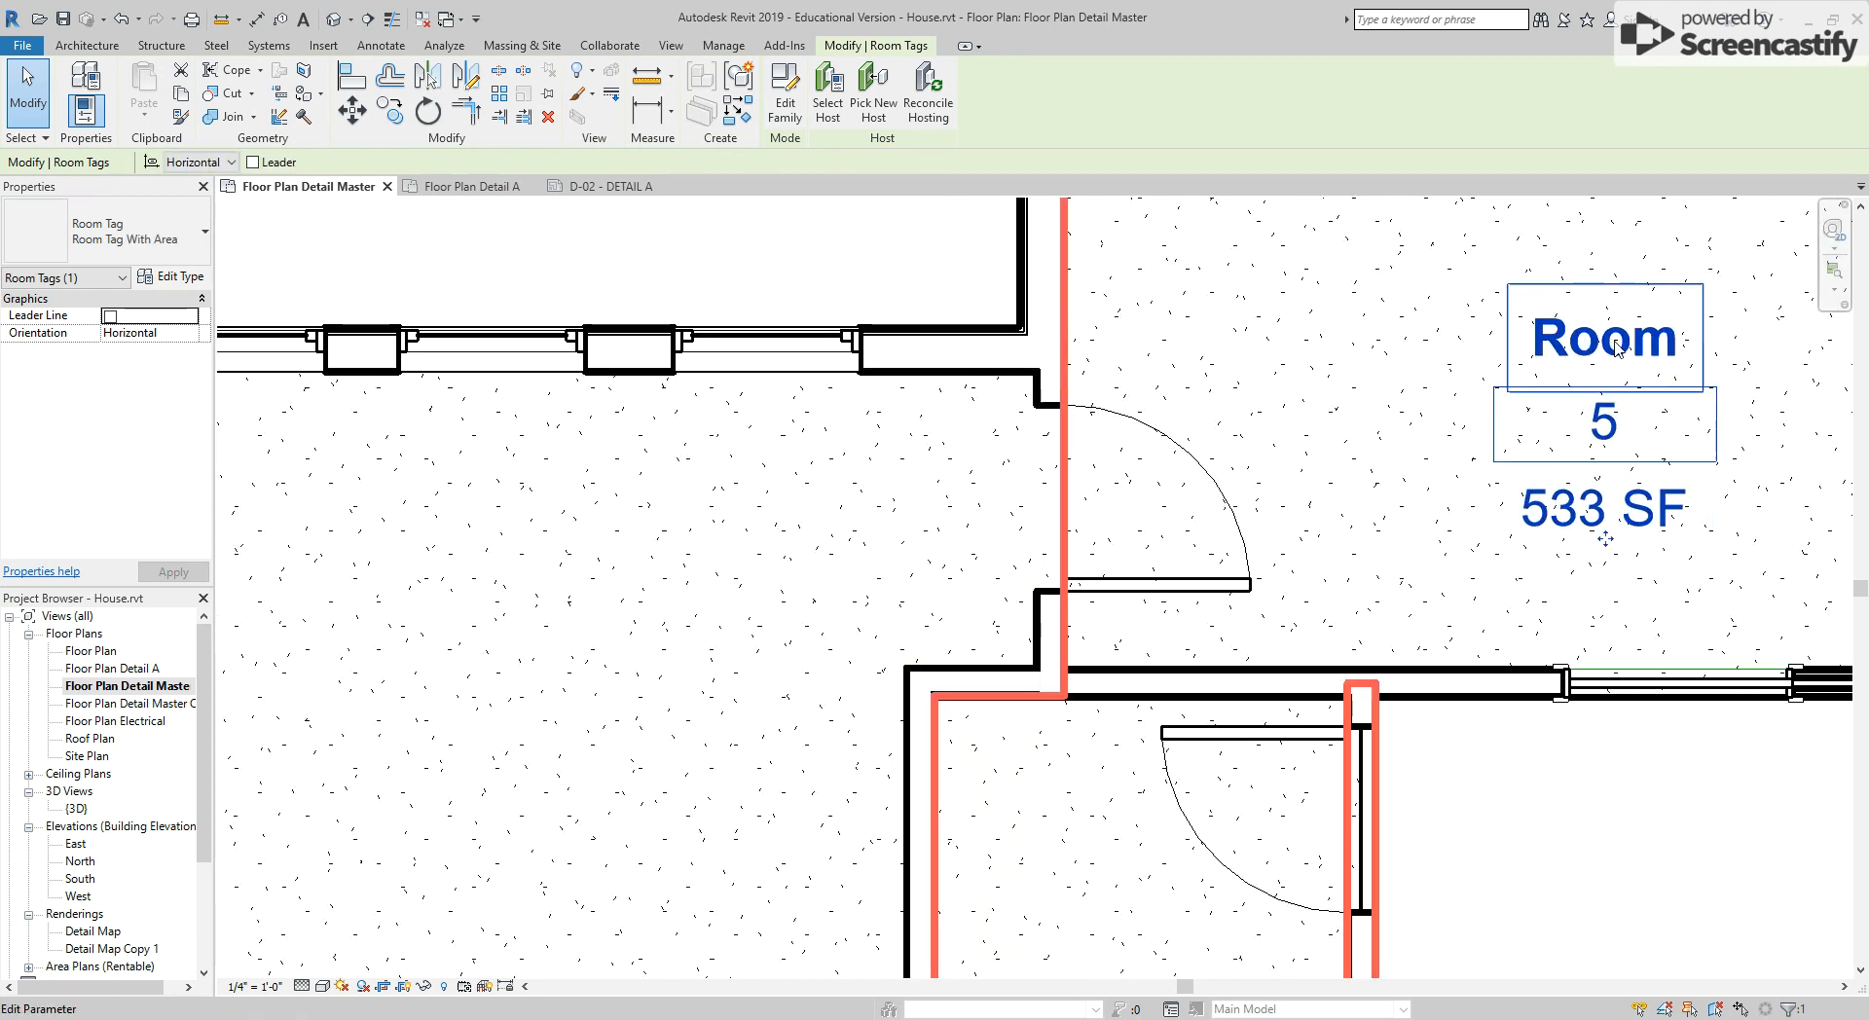
left_click(1618, 349)
type("D")
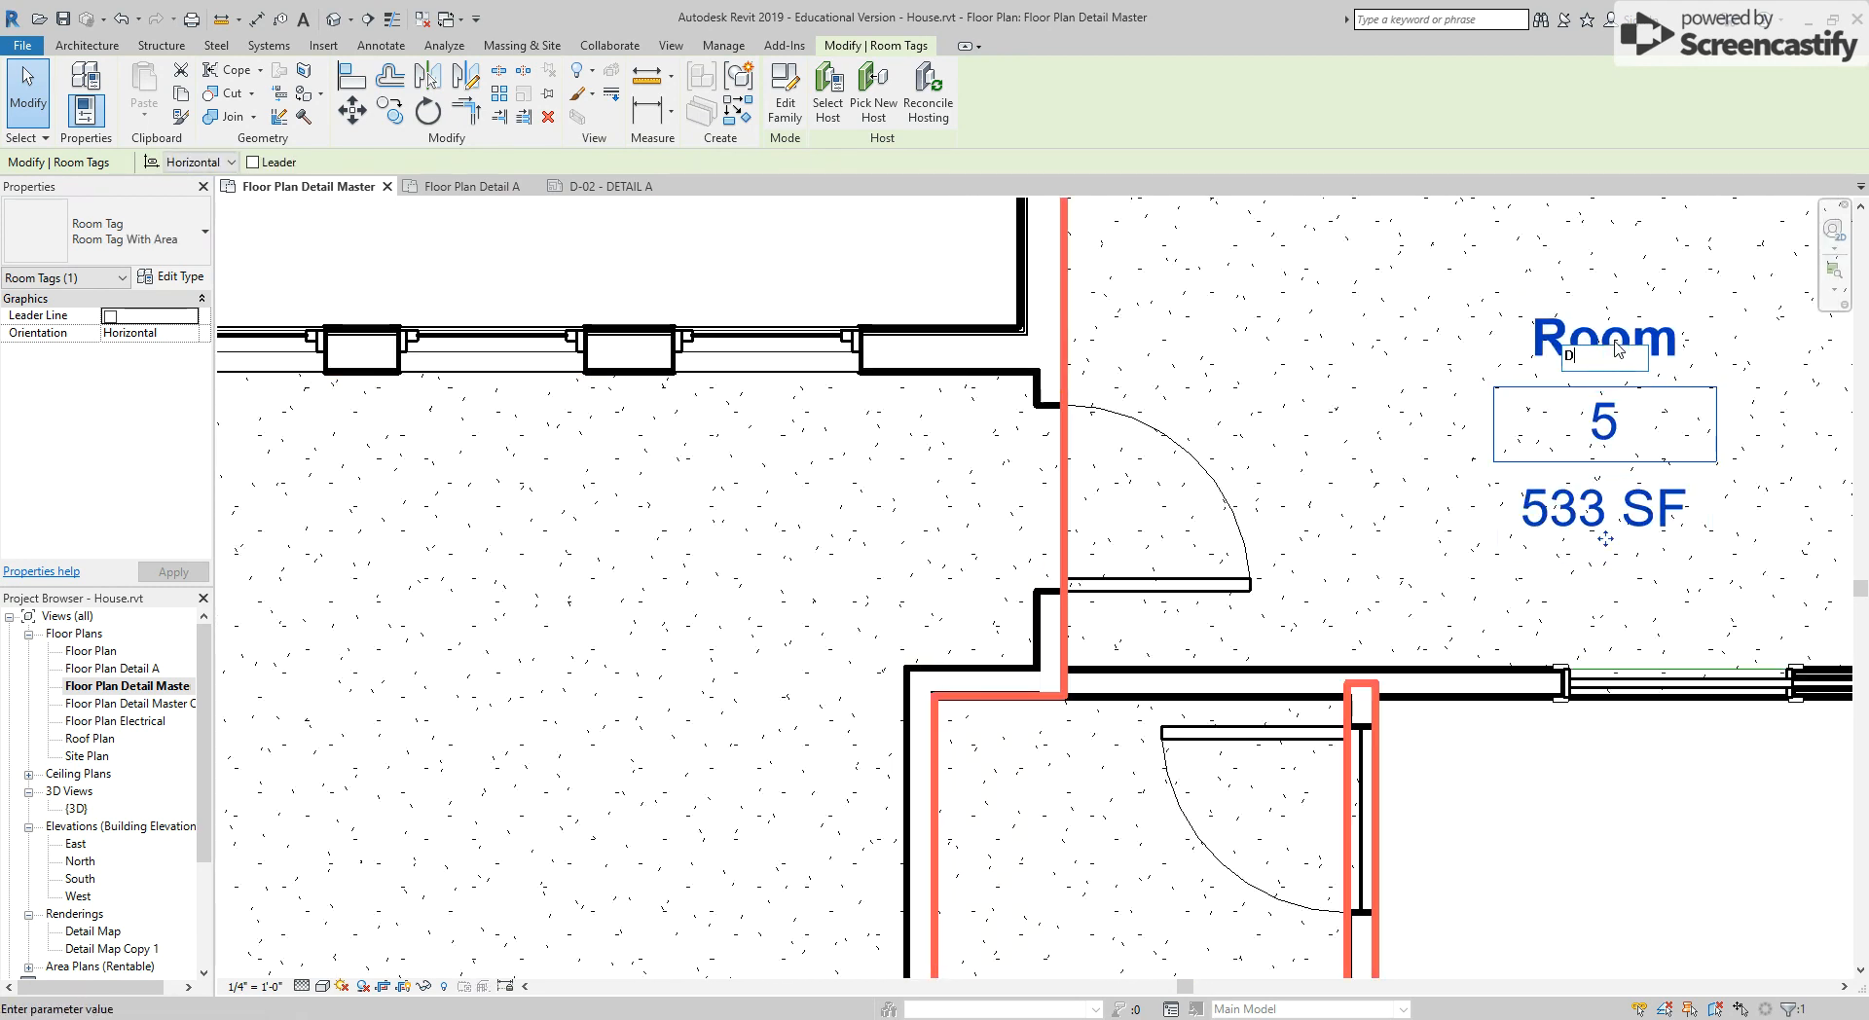
type("etail D")
left_click(1648, 418)
left_click(1625, 421)
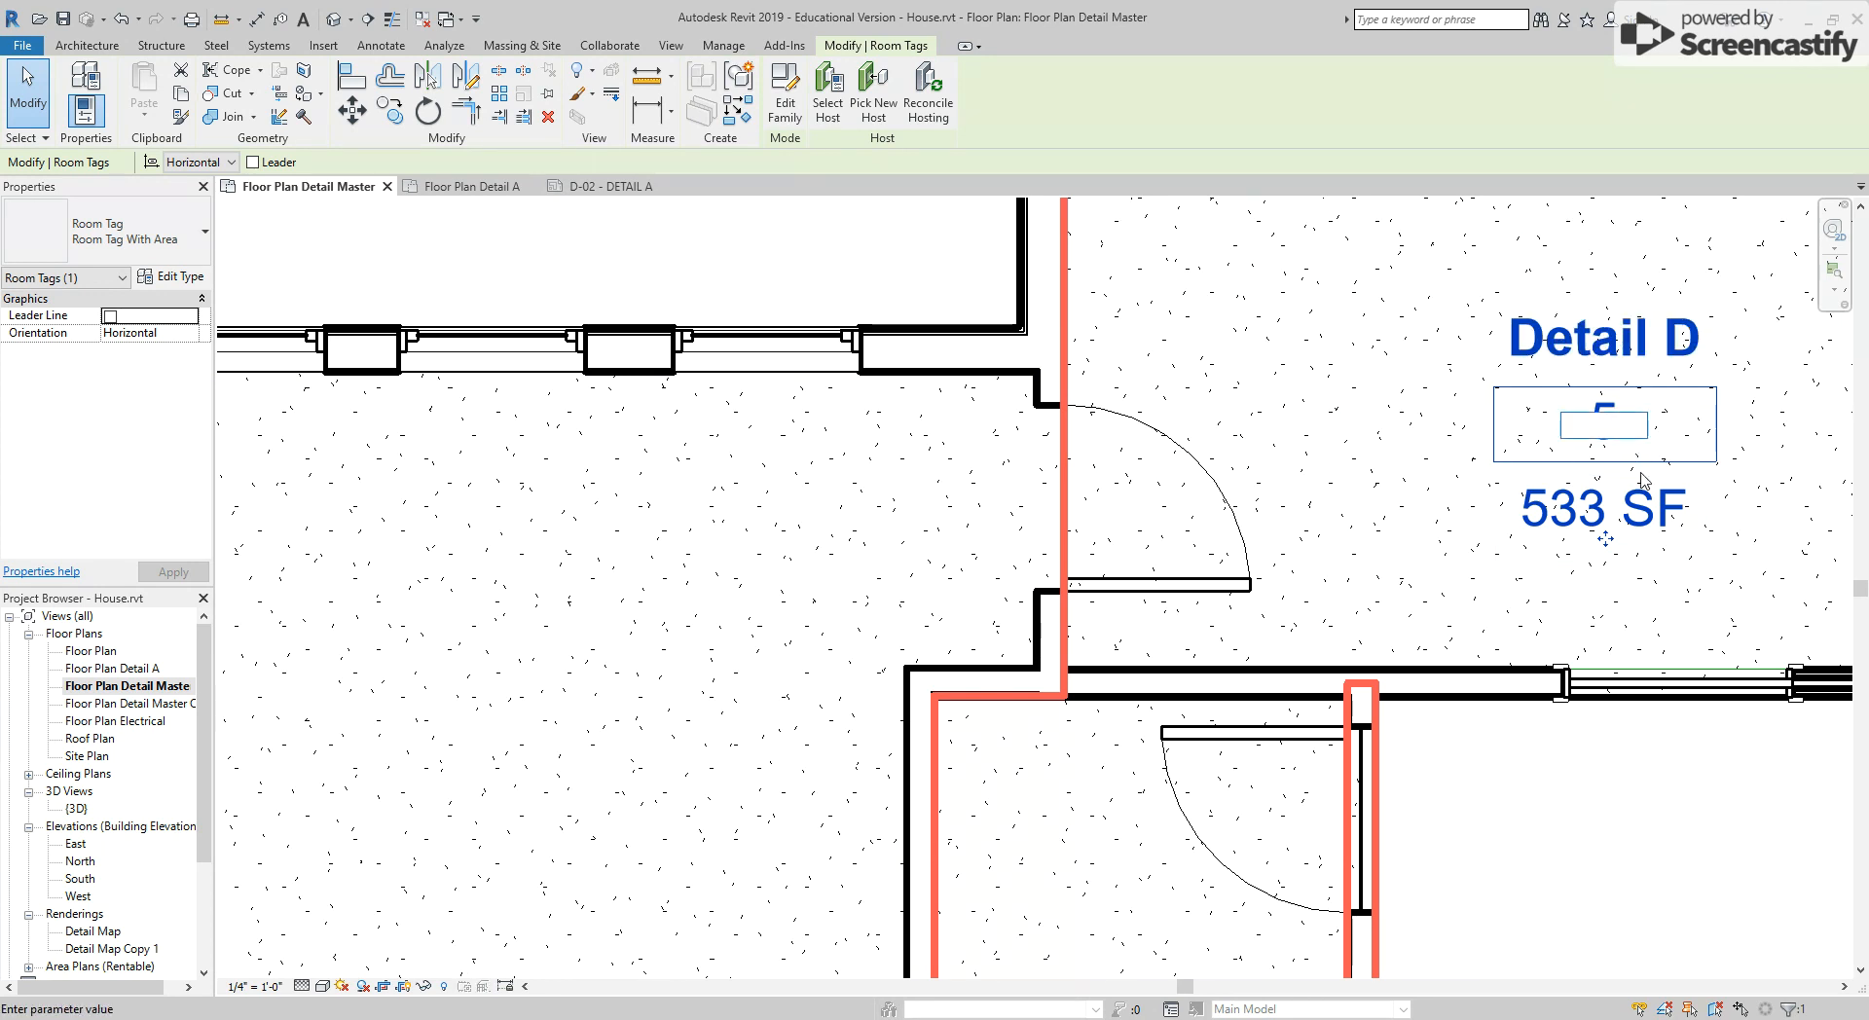
left_click(1634, 514)
Change the Detail D tag's type to Room Tag, without the area
left_click(187, 230)
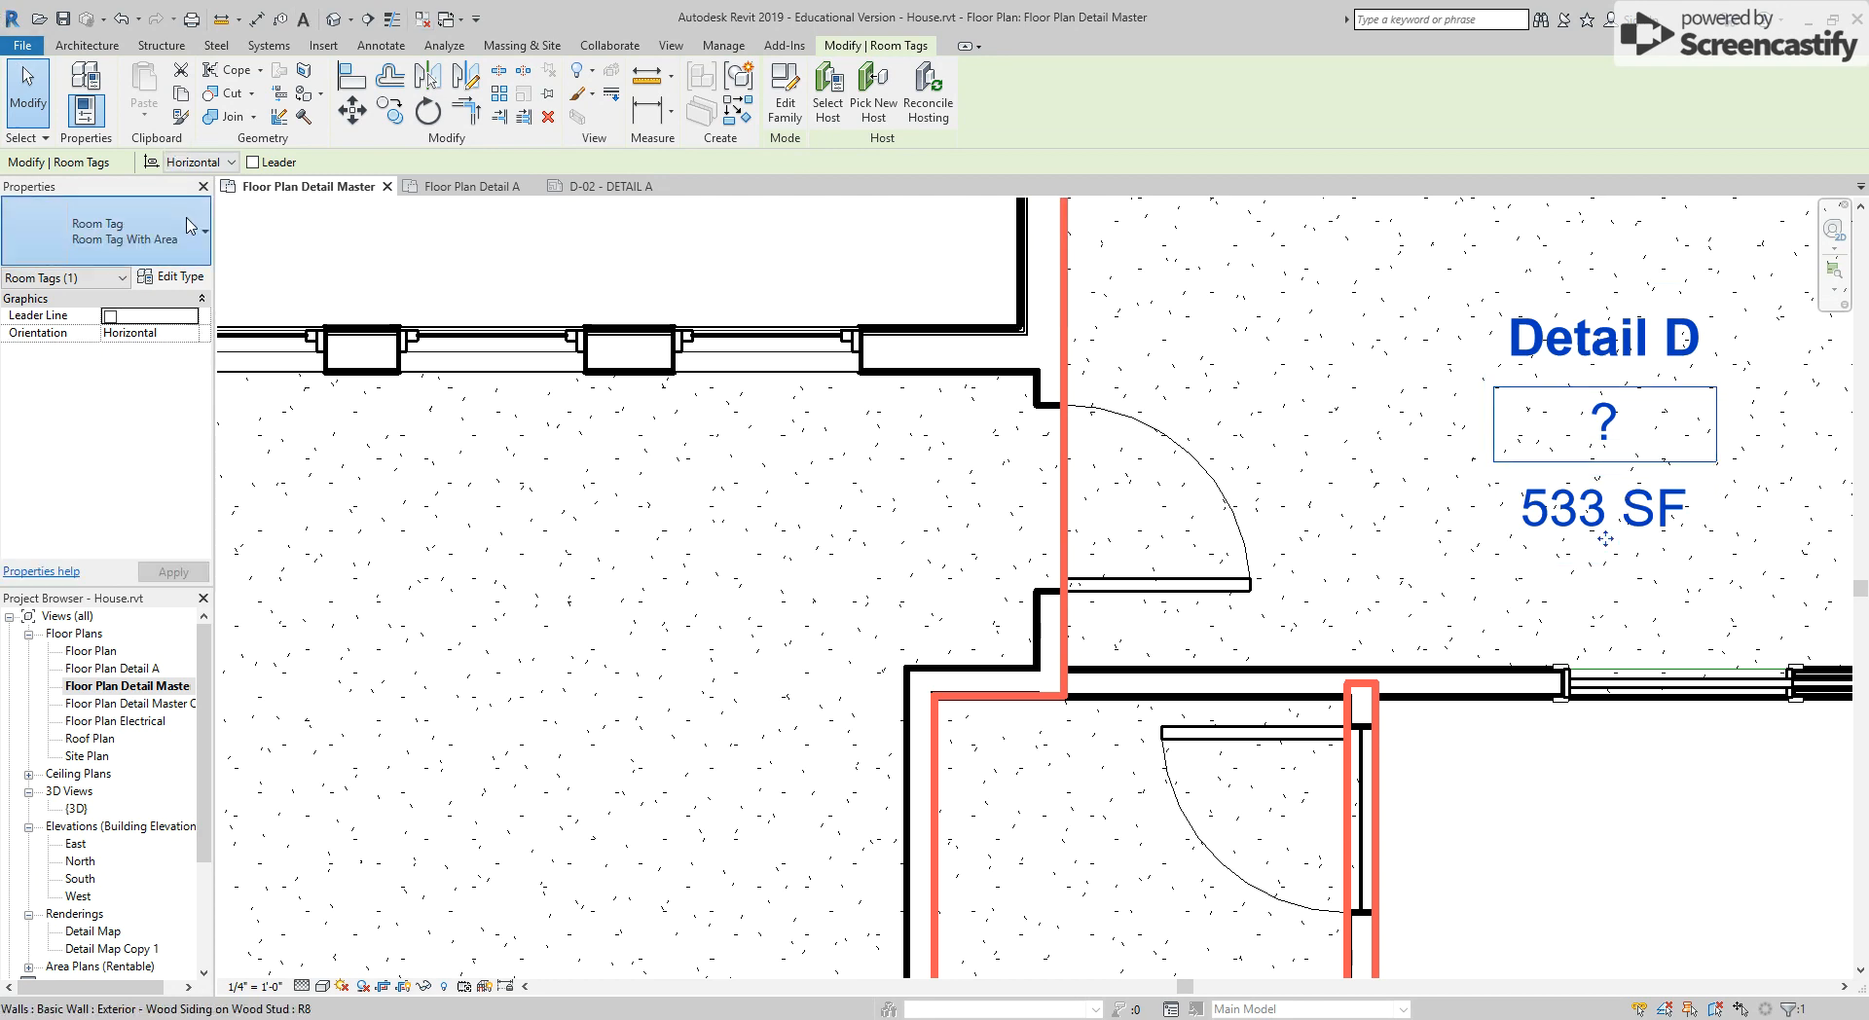
left_click(214, 309)
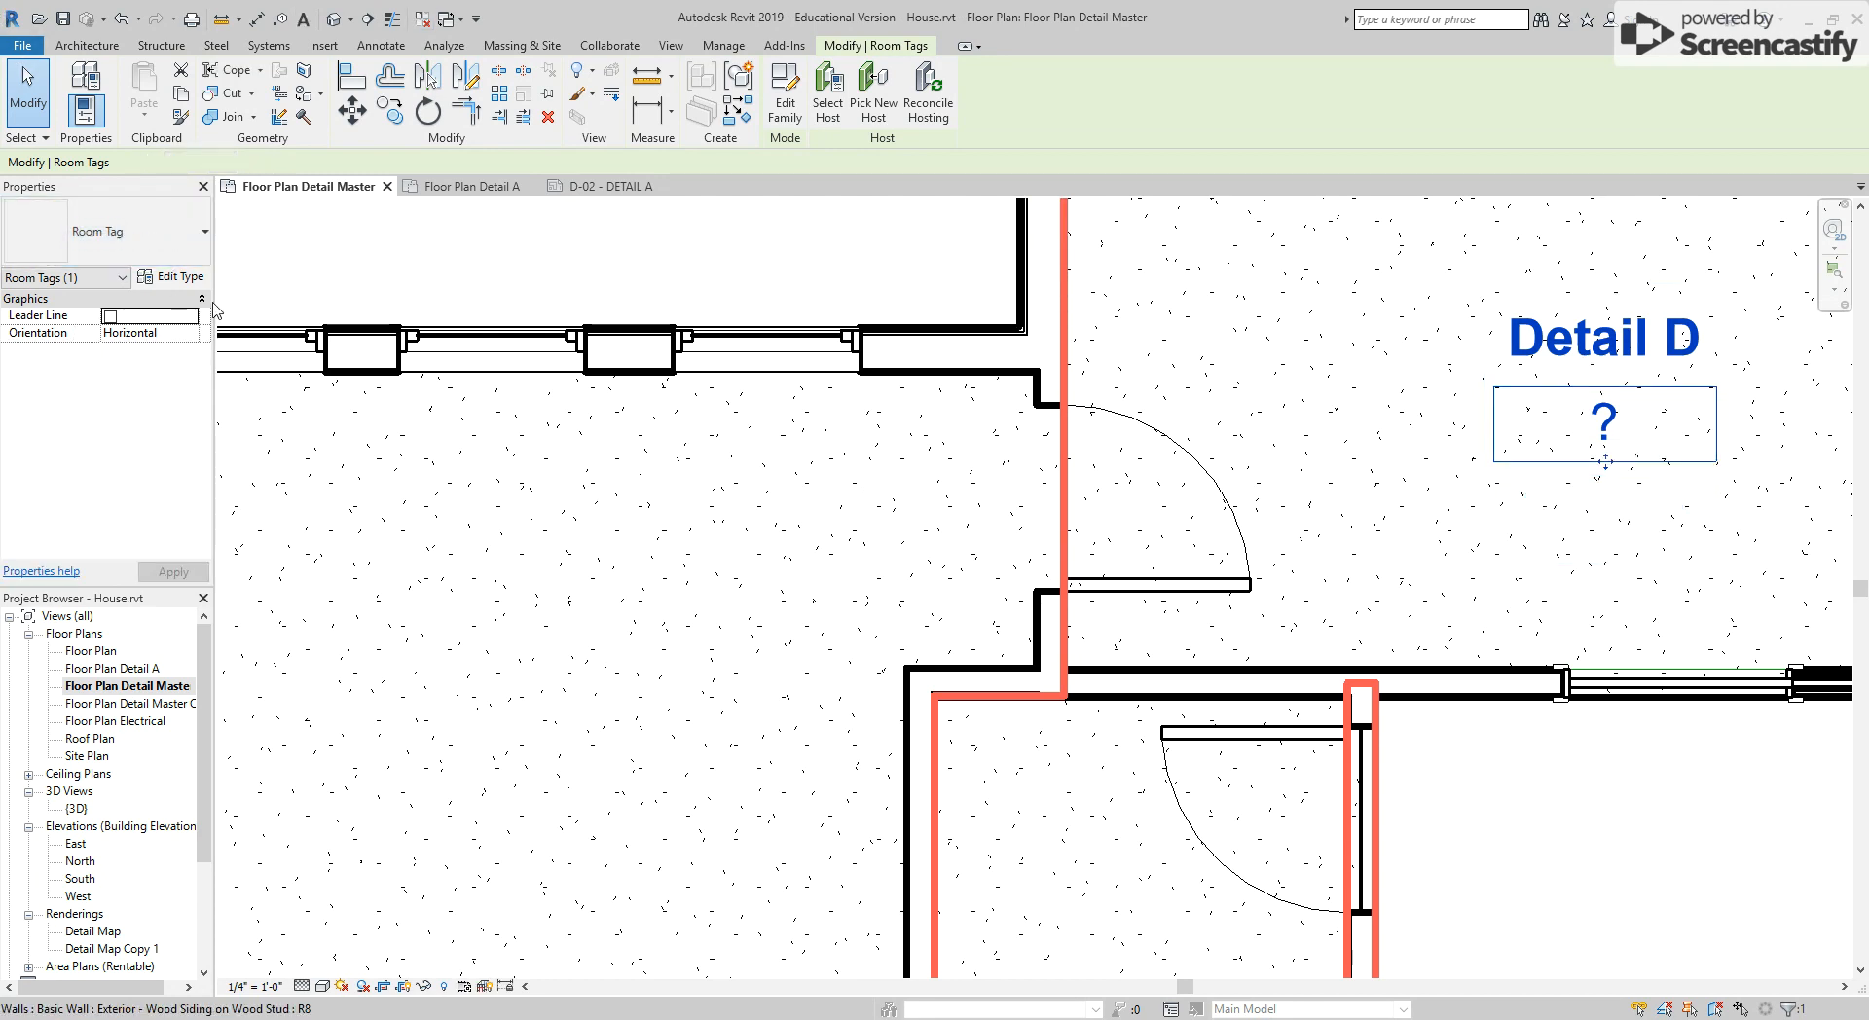
left_click(643, 534)
scroll(638, 533, "down", 4)
scroll(639, 532, "down", 3)
middle_click_drag(639, 533, 1065, 377)
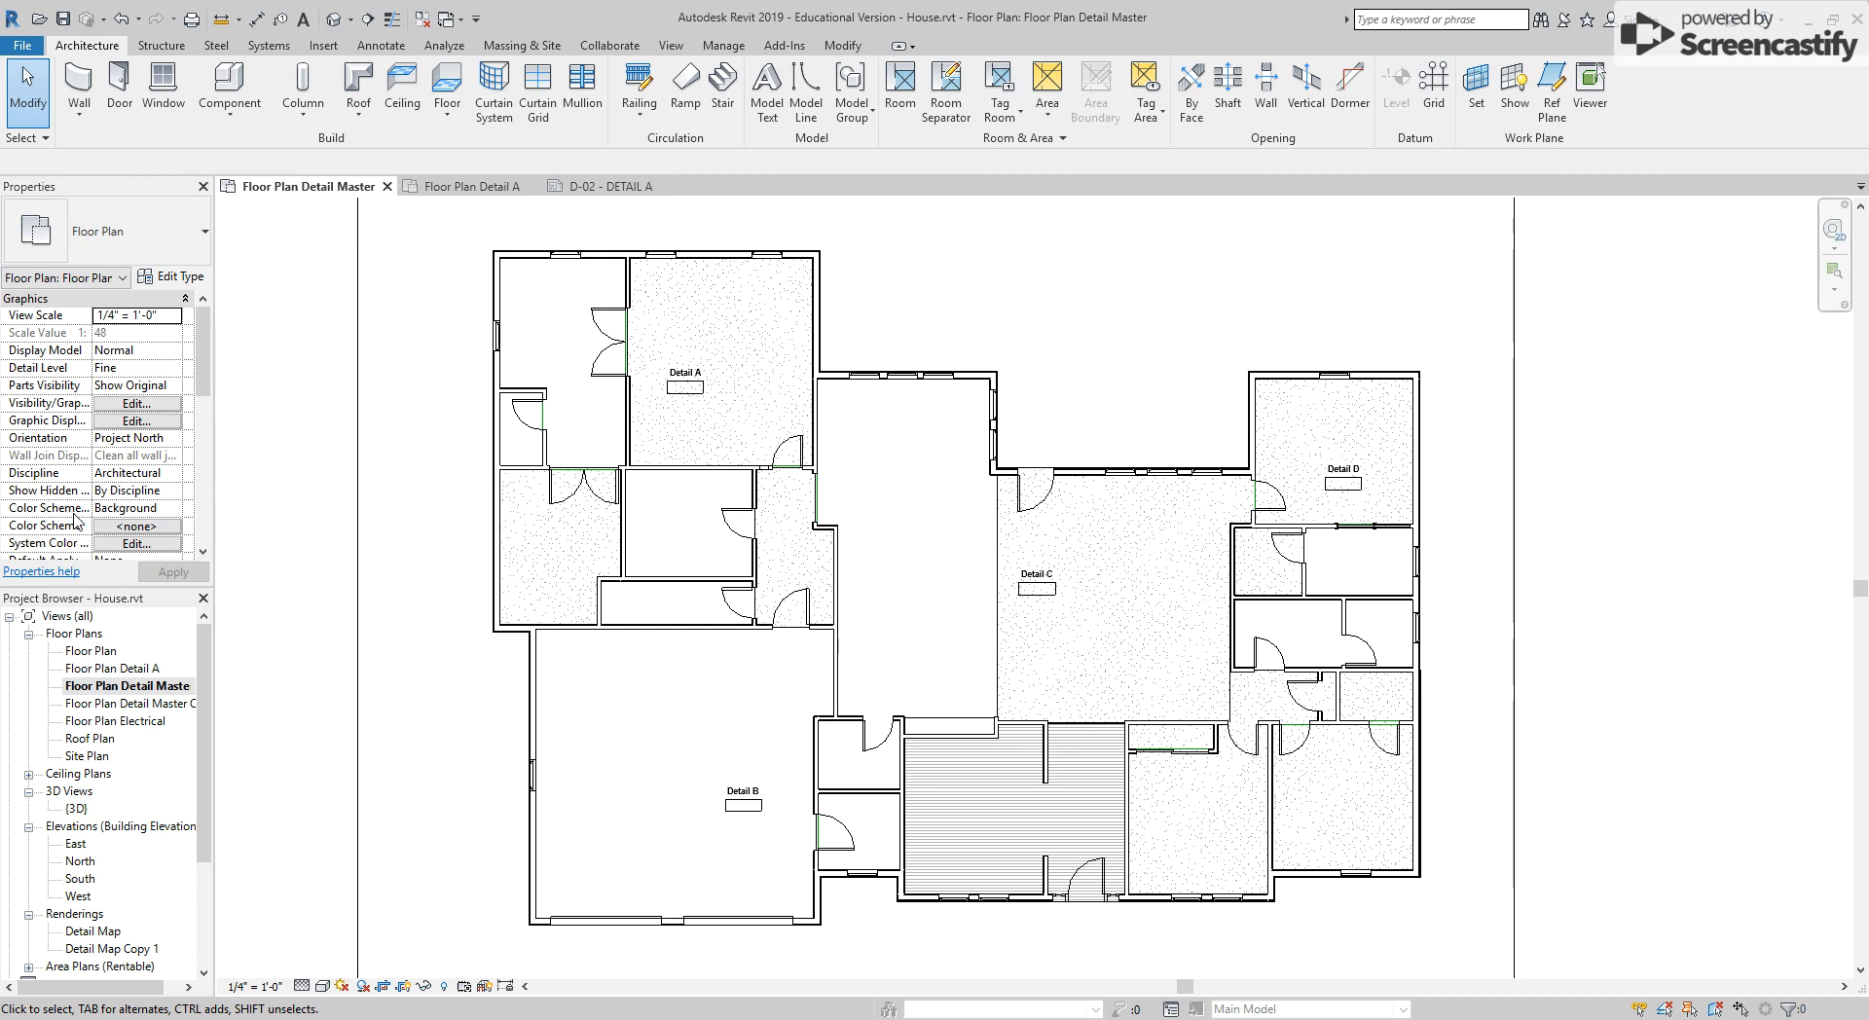
Apply the Name color scheme to the floor plan view to color each room by its name
left_click(141, 530)
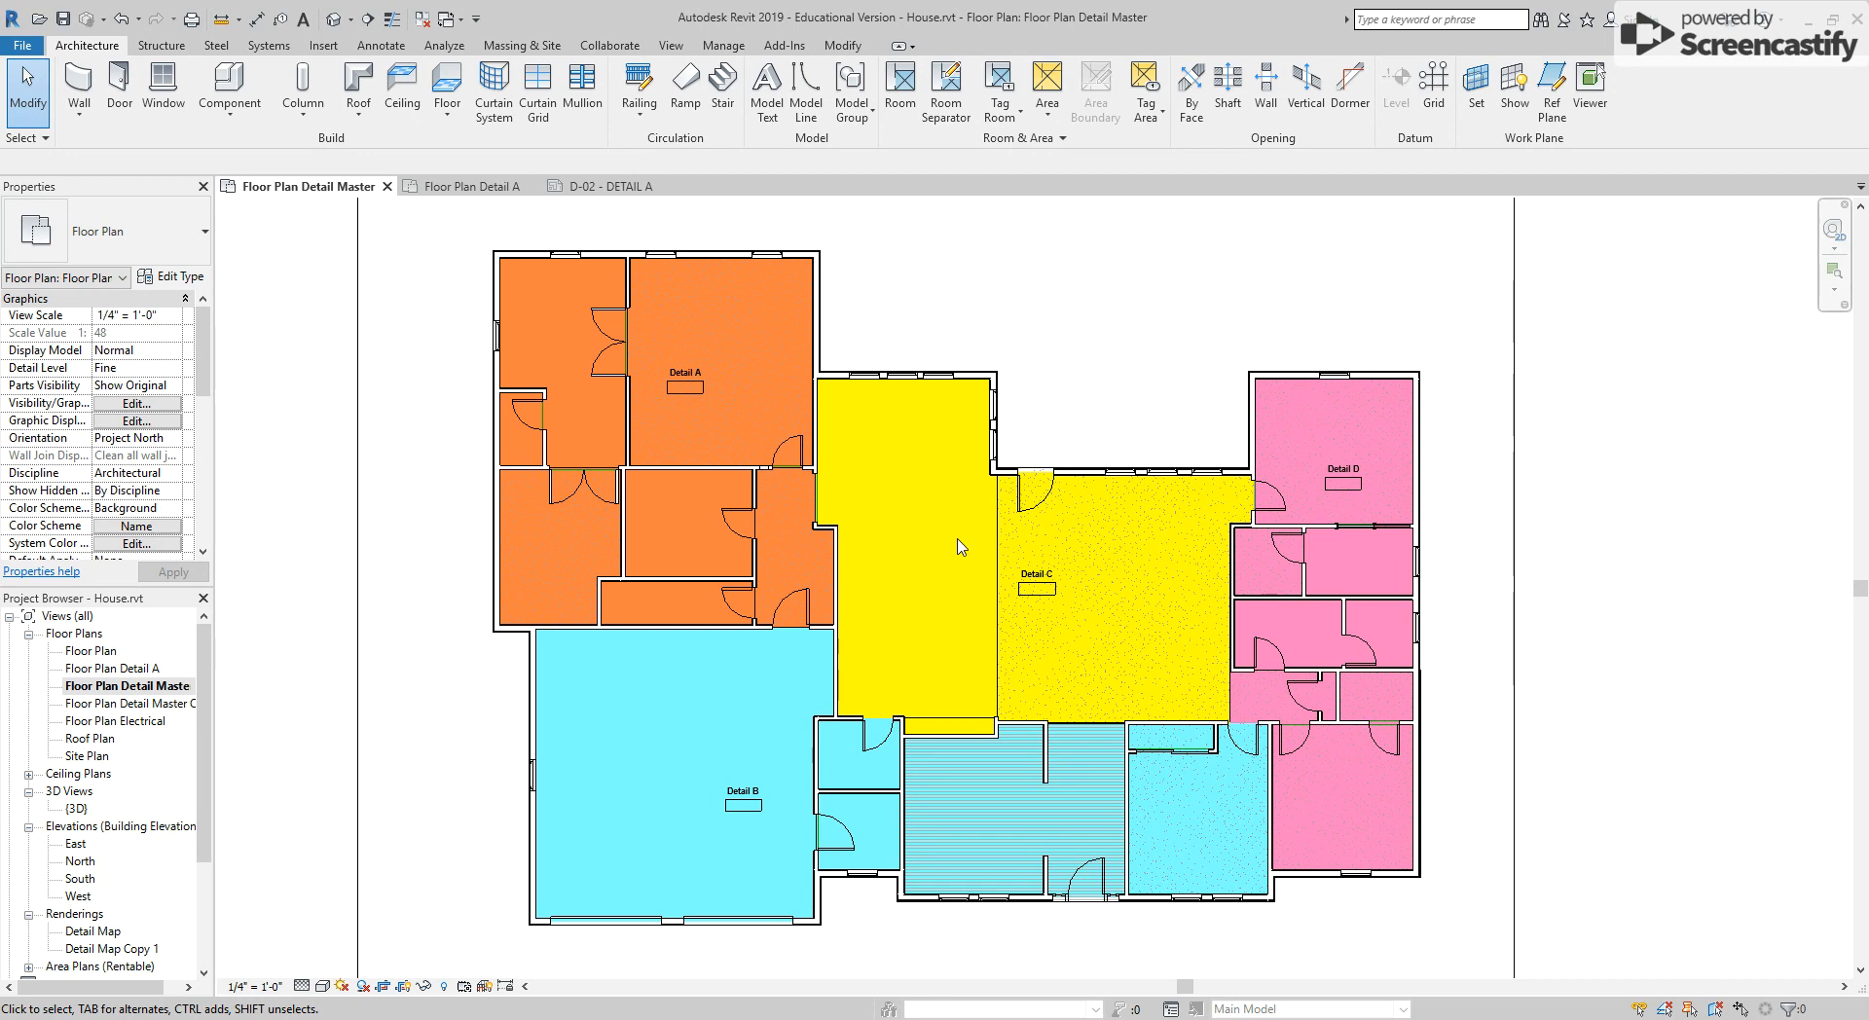
left_click(699, 380)
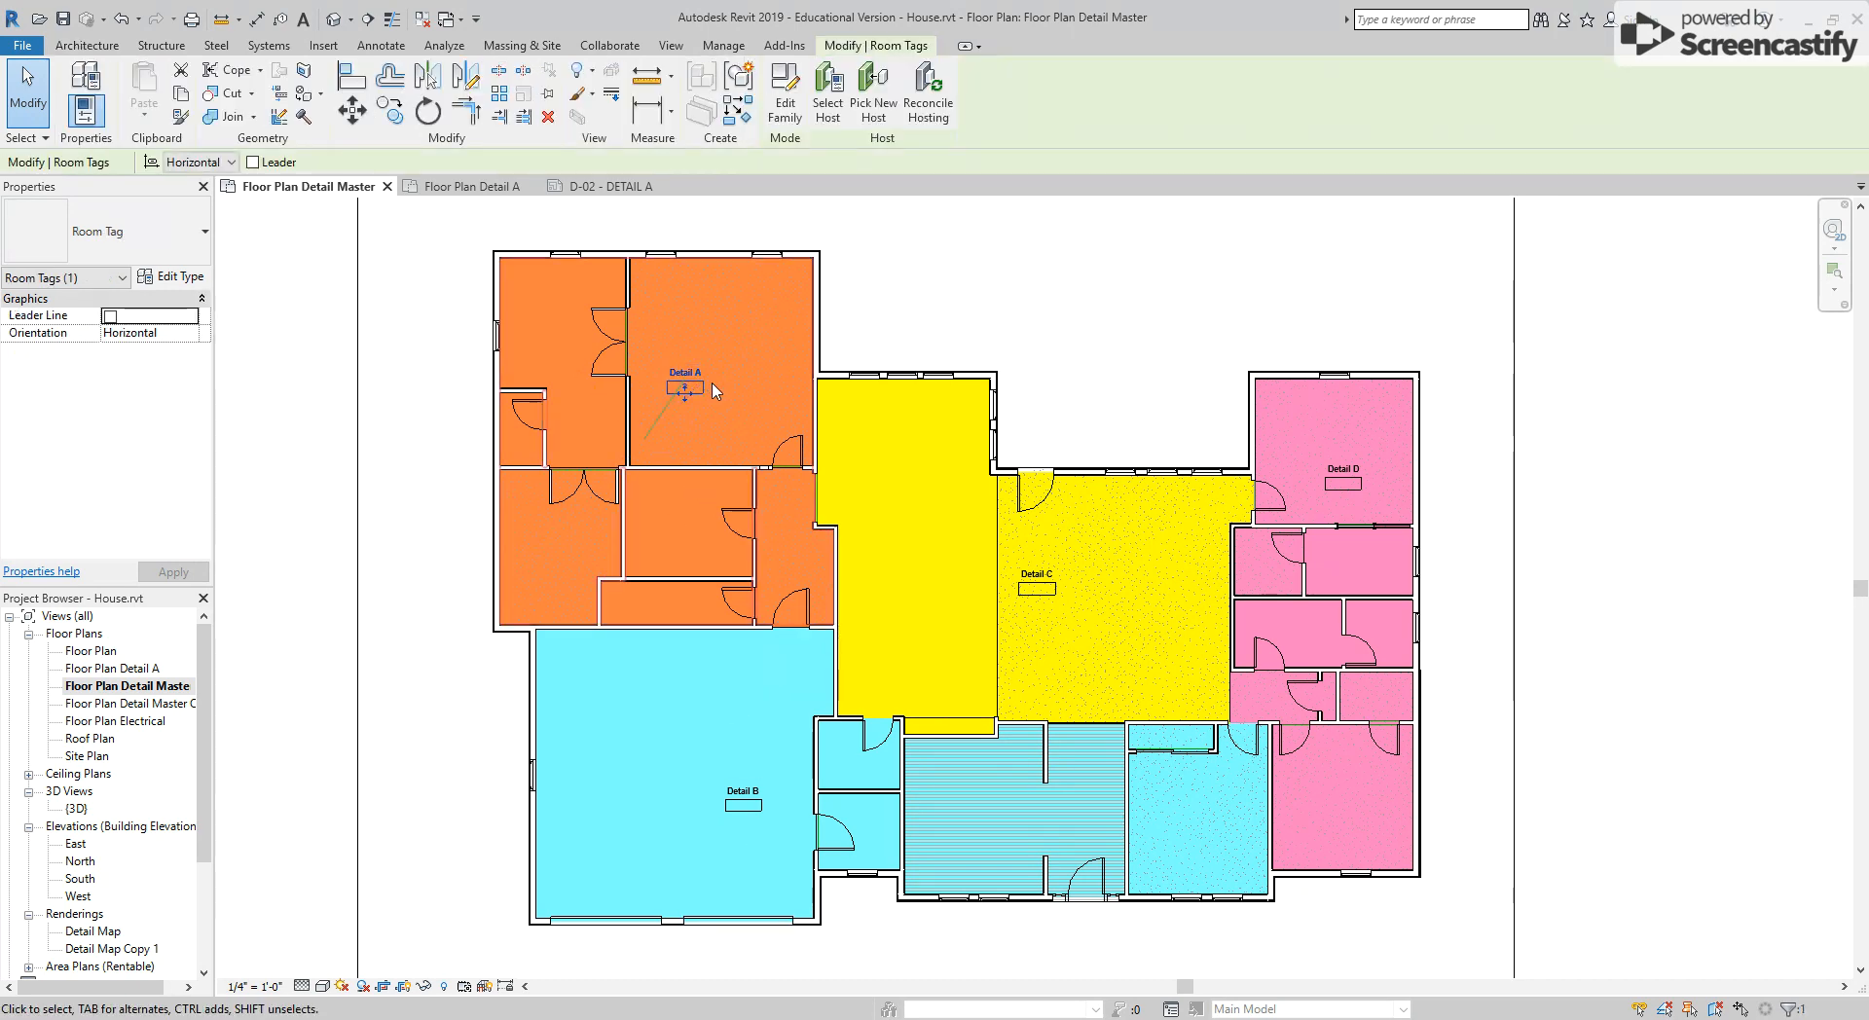
left_click(1064, 265)
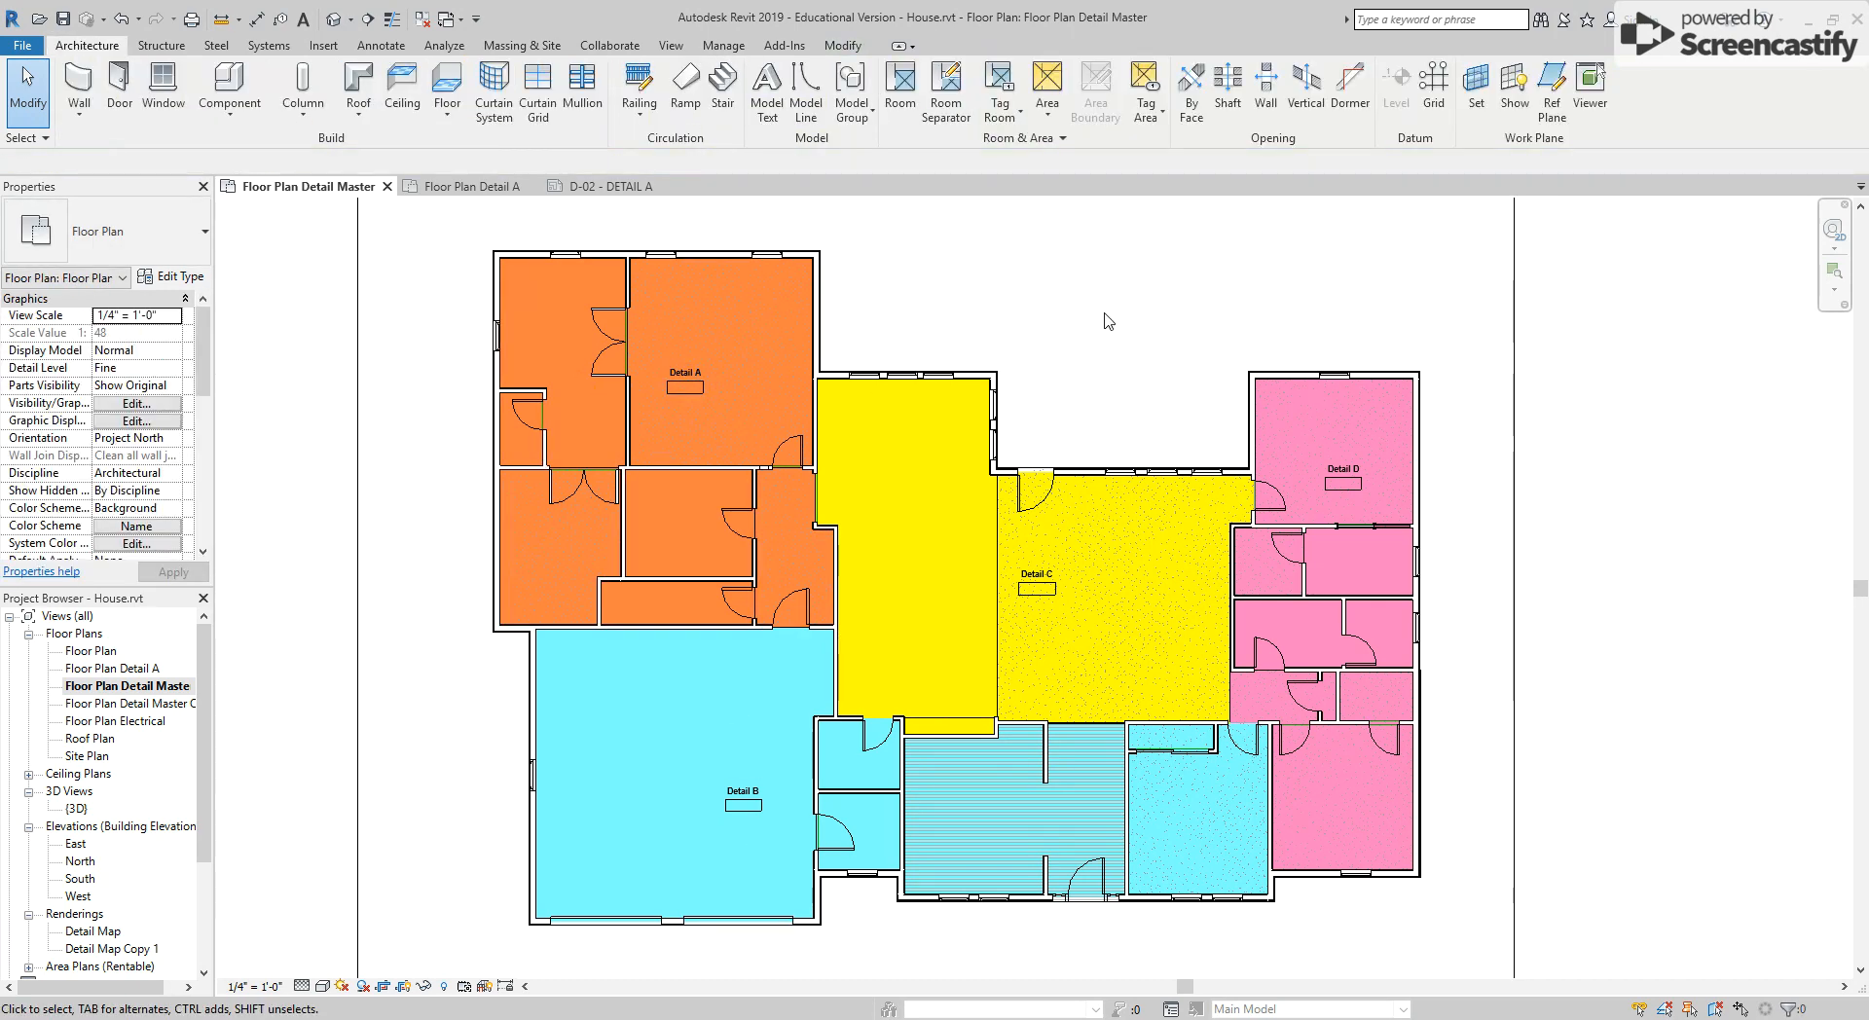
scroll(1109, 321, "down", 1)
scroll(1110, 321, "up", 4)
scroll(1110, 321, "down", 3)
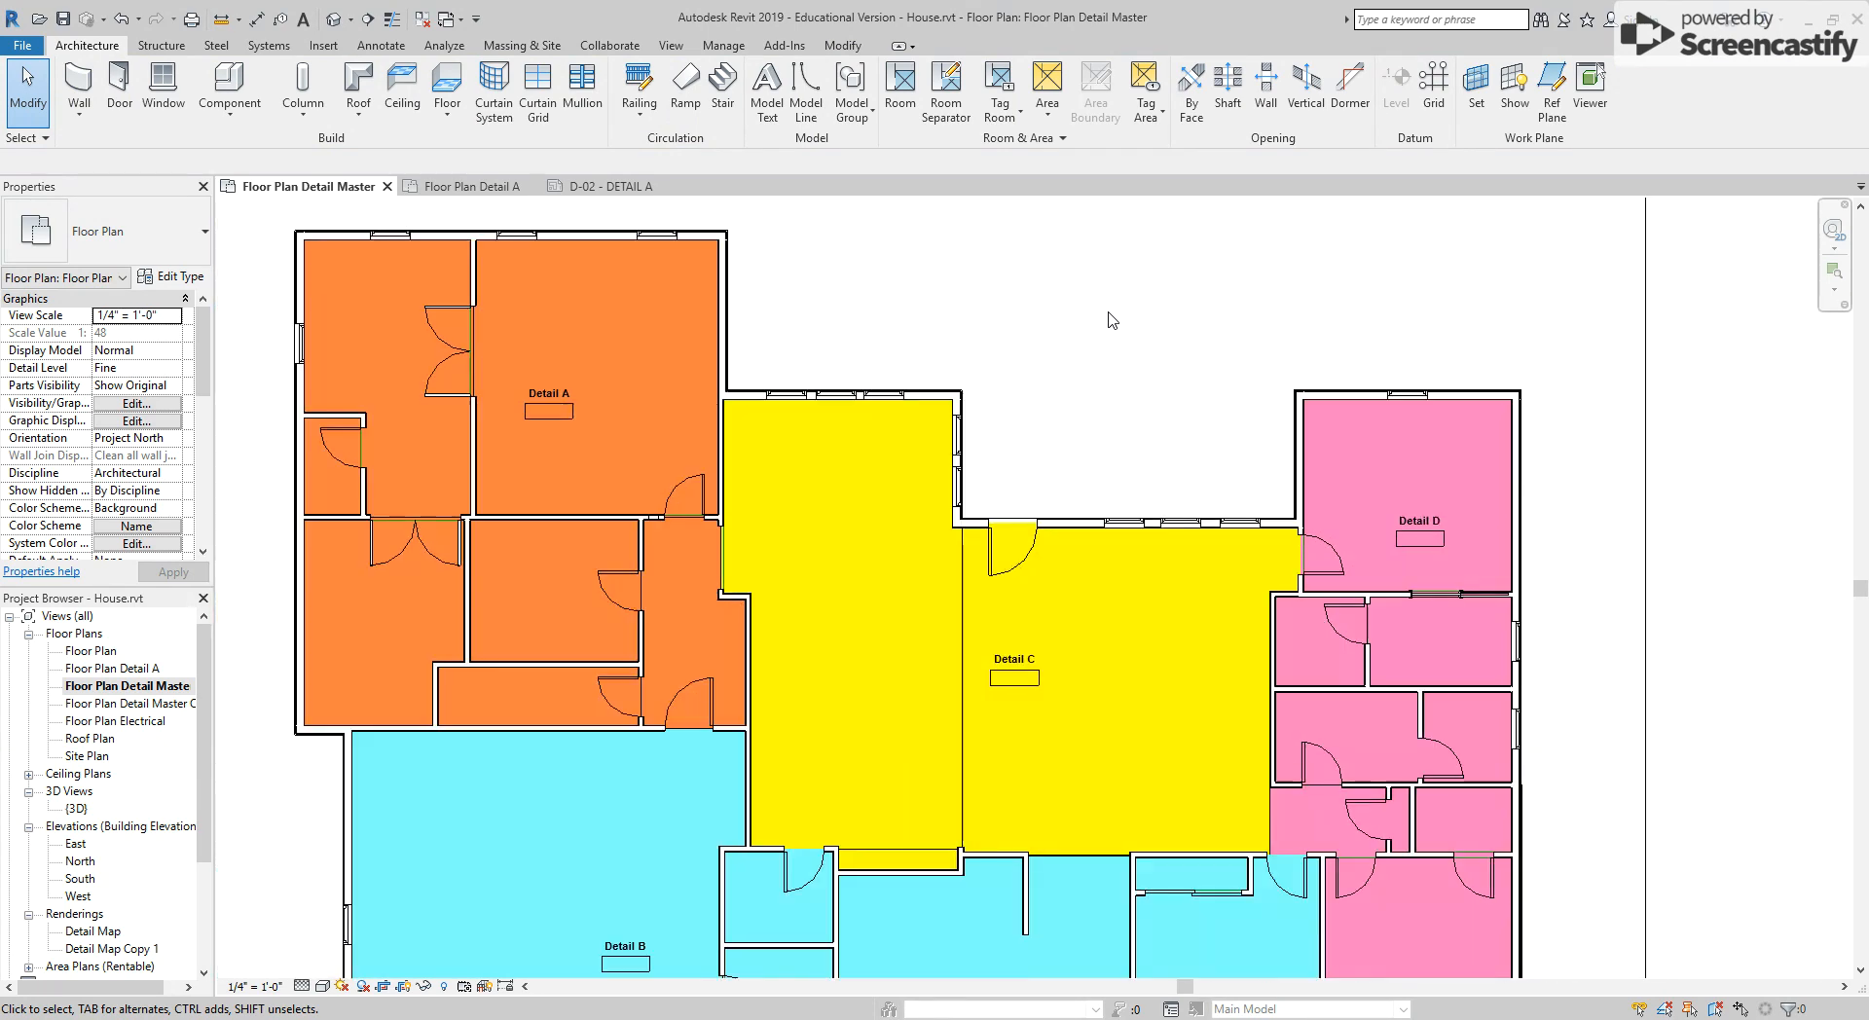
scroll(1114, 319, "down", 2)
scroll(1114, 319, "up", 1)
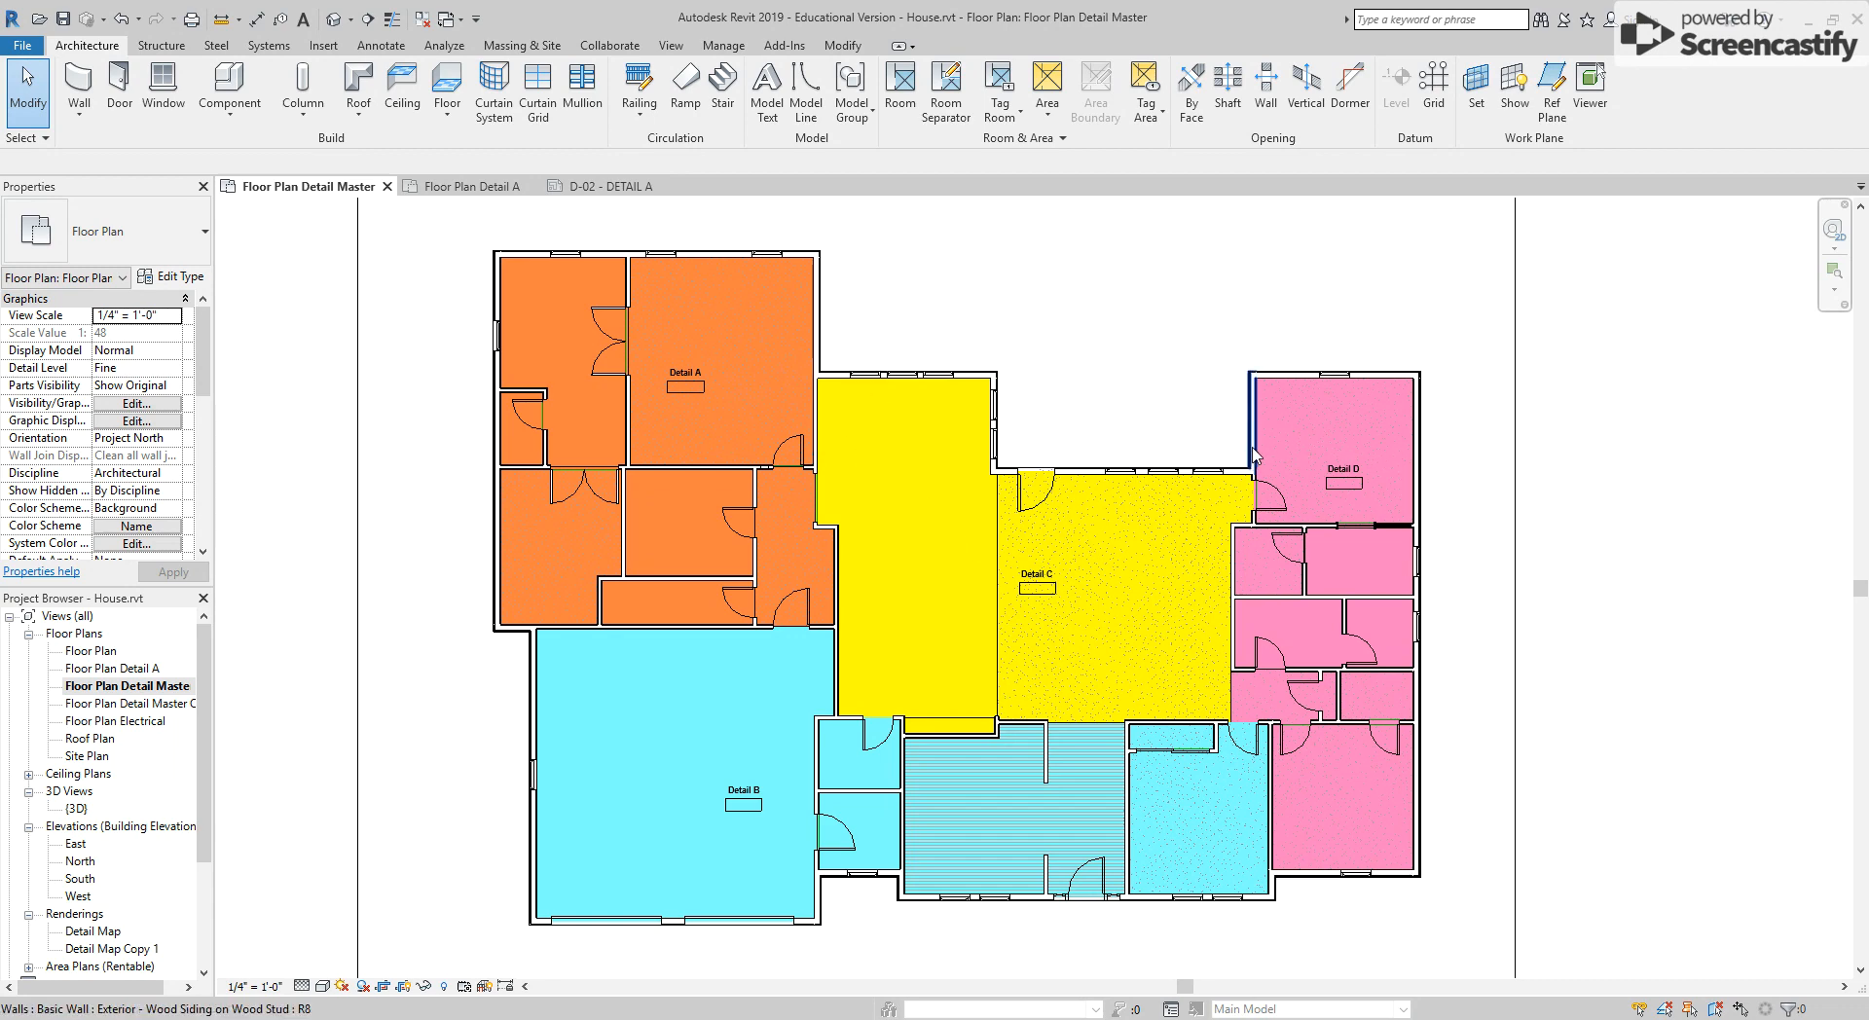
scroll(1351, 311, "down", 1)
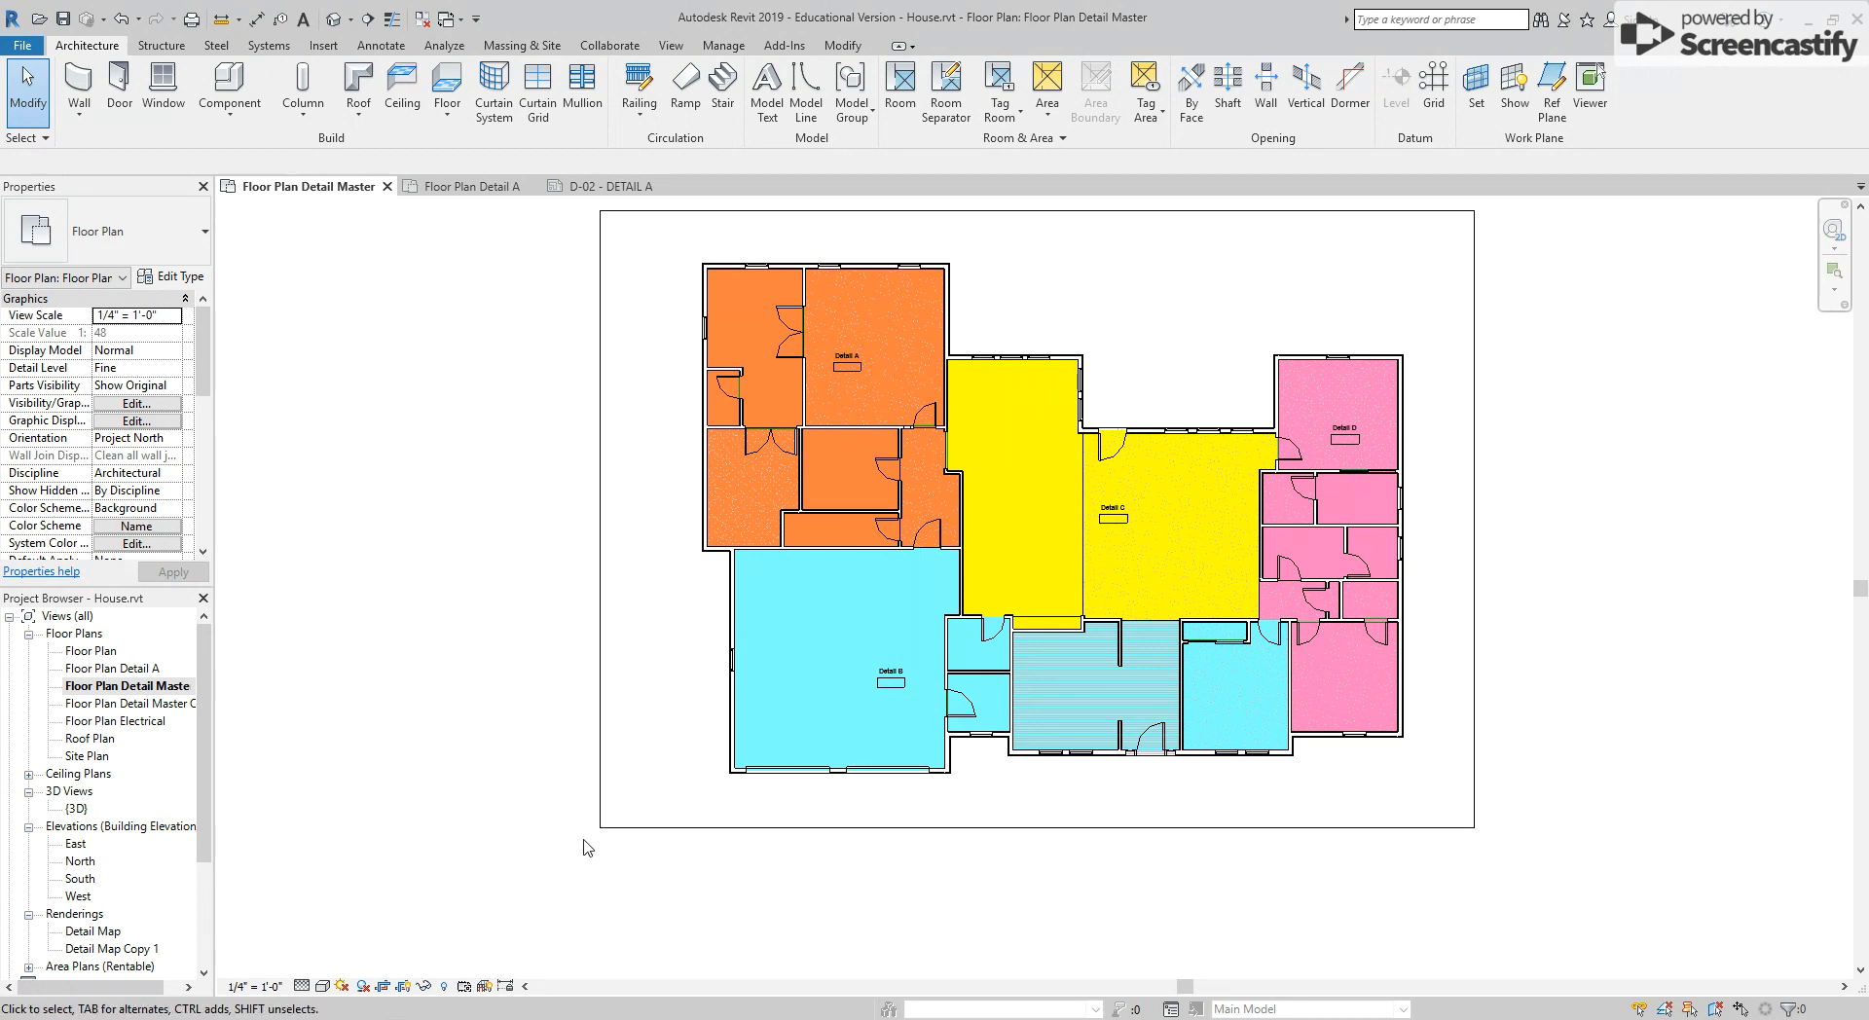
Hide the crop region boundary in the Floor Plan Detail Master view
left_click(385, 986)
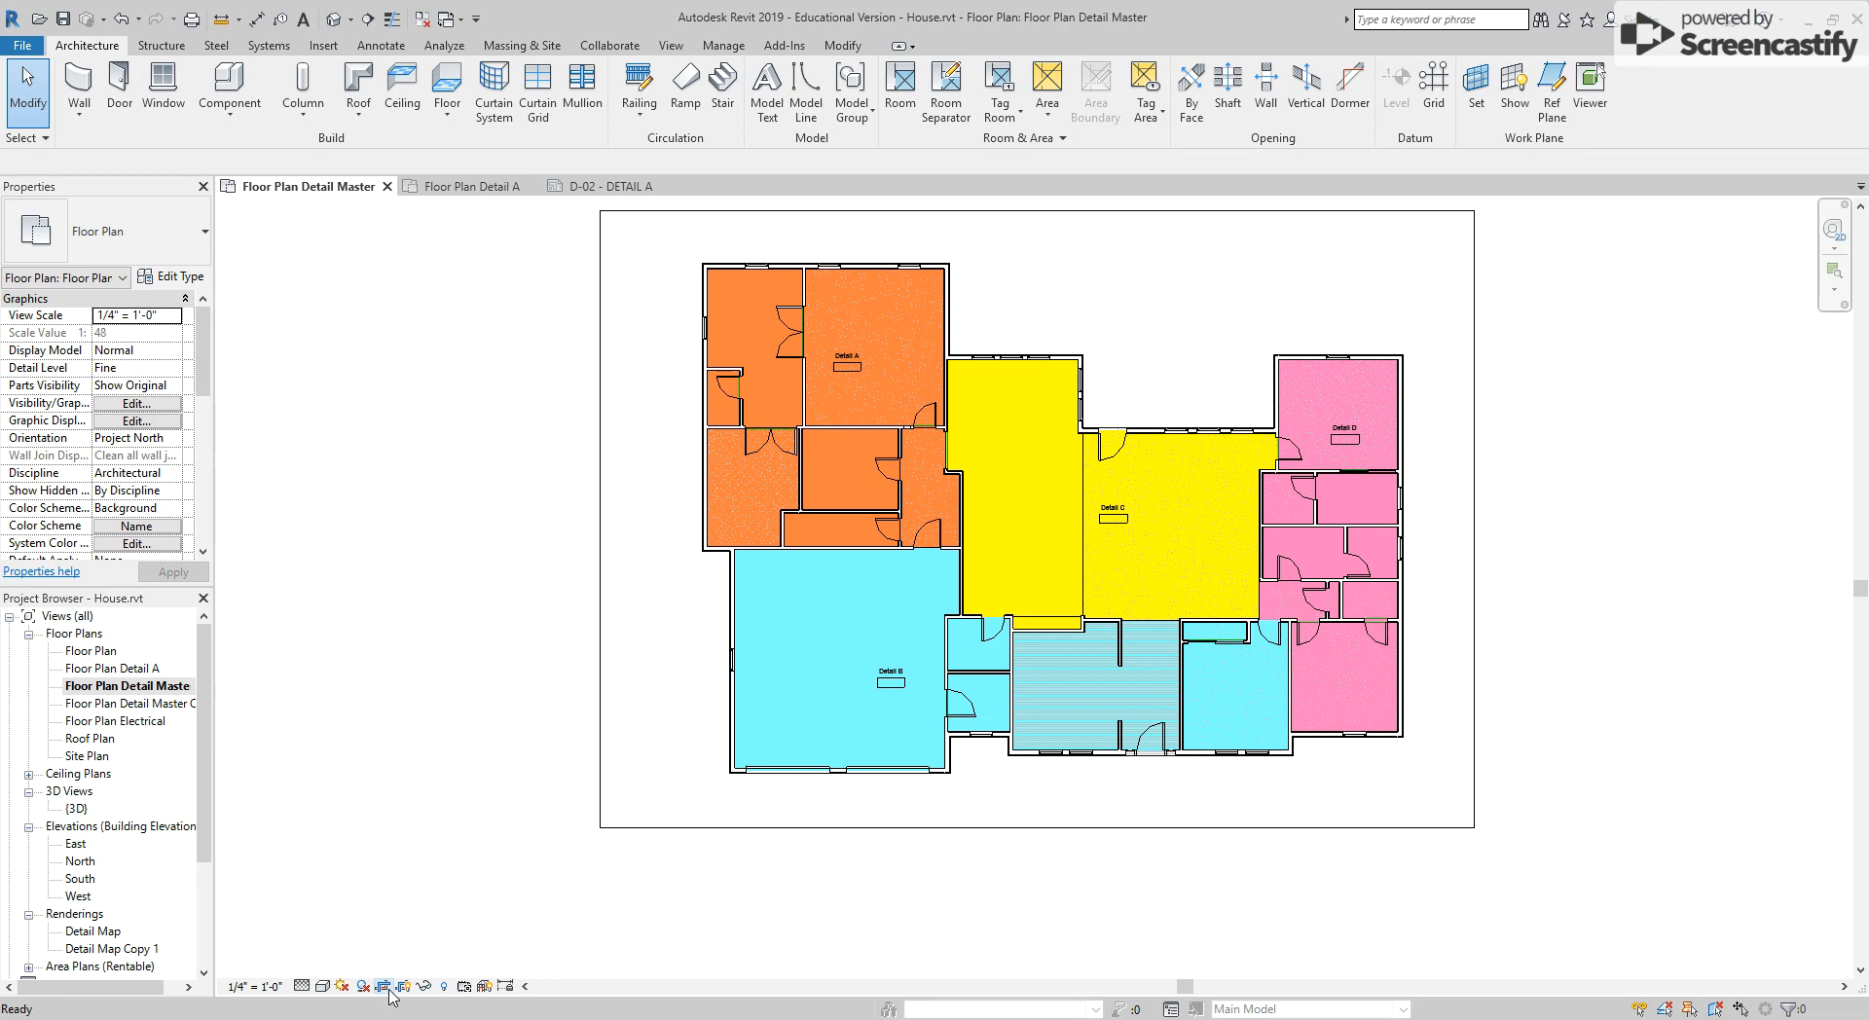
left_click(404, 990)
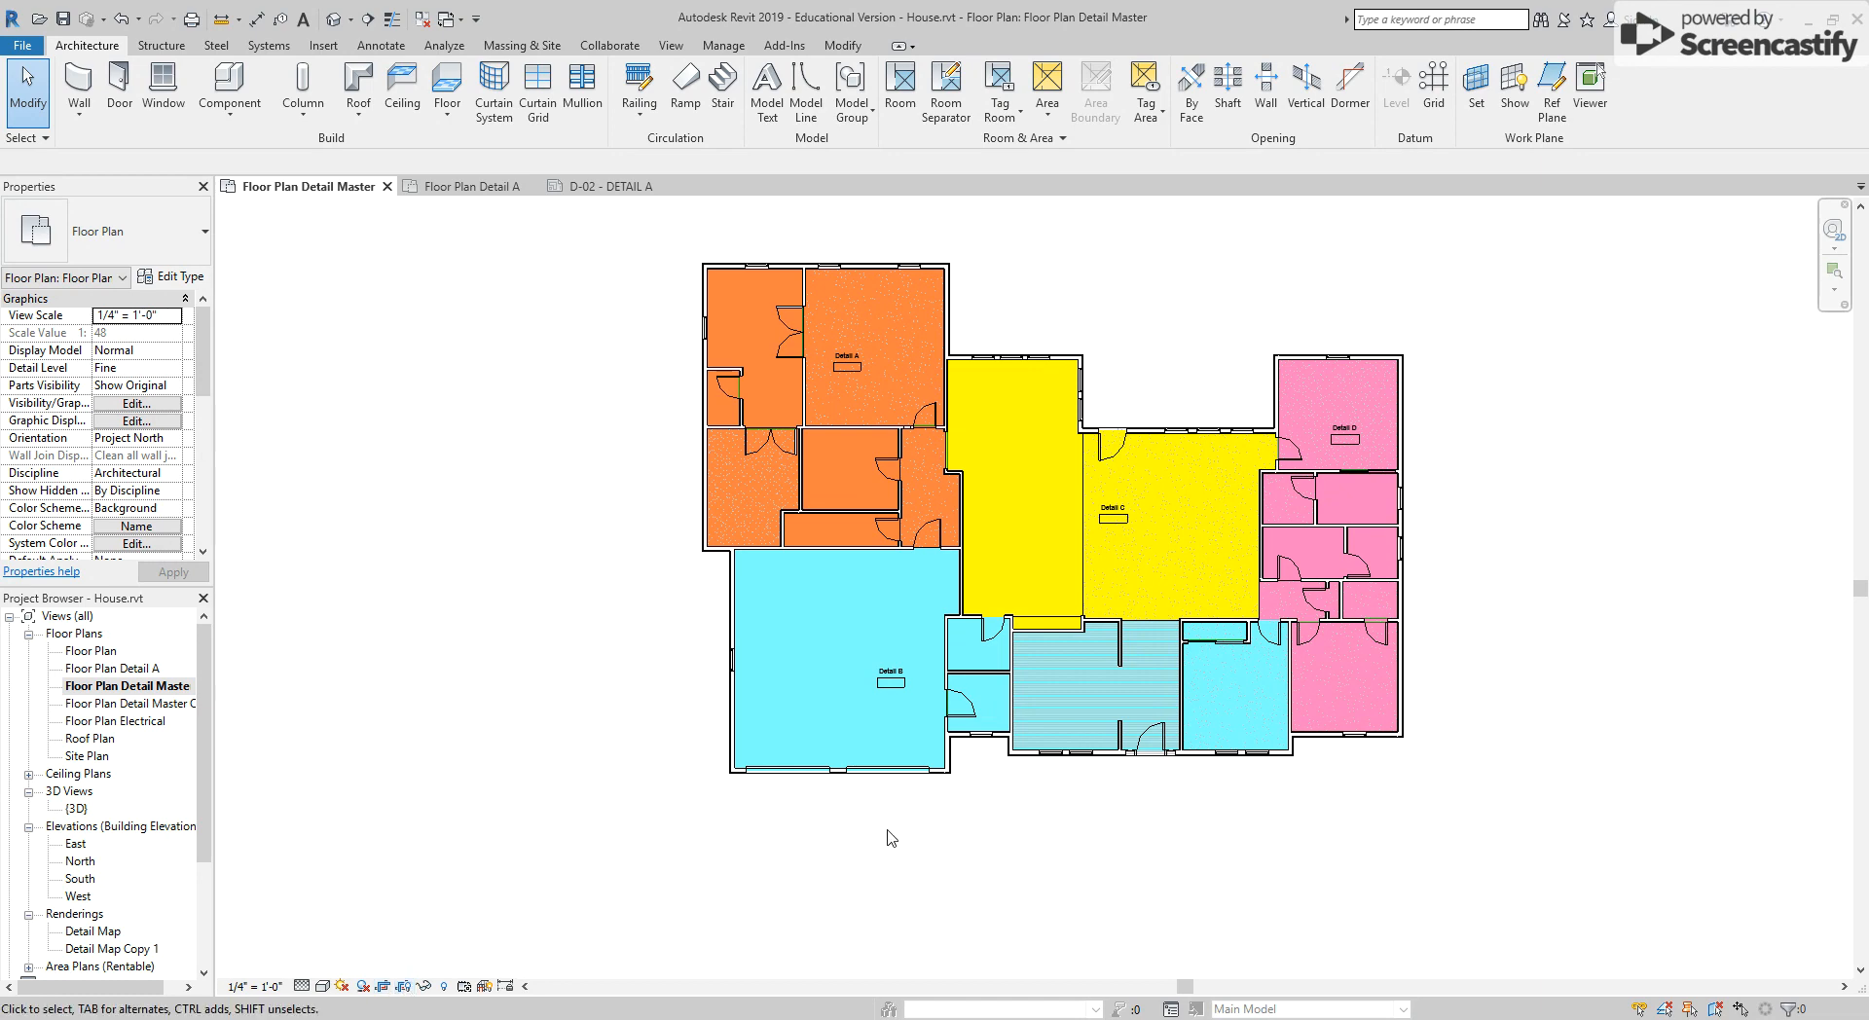
scroll(1262, 824, "down", 1)
scroll(1261, 824, "up", 3)
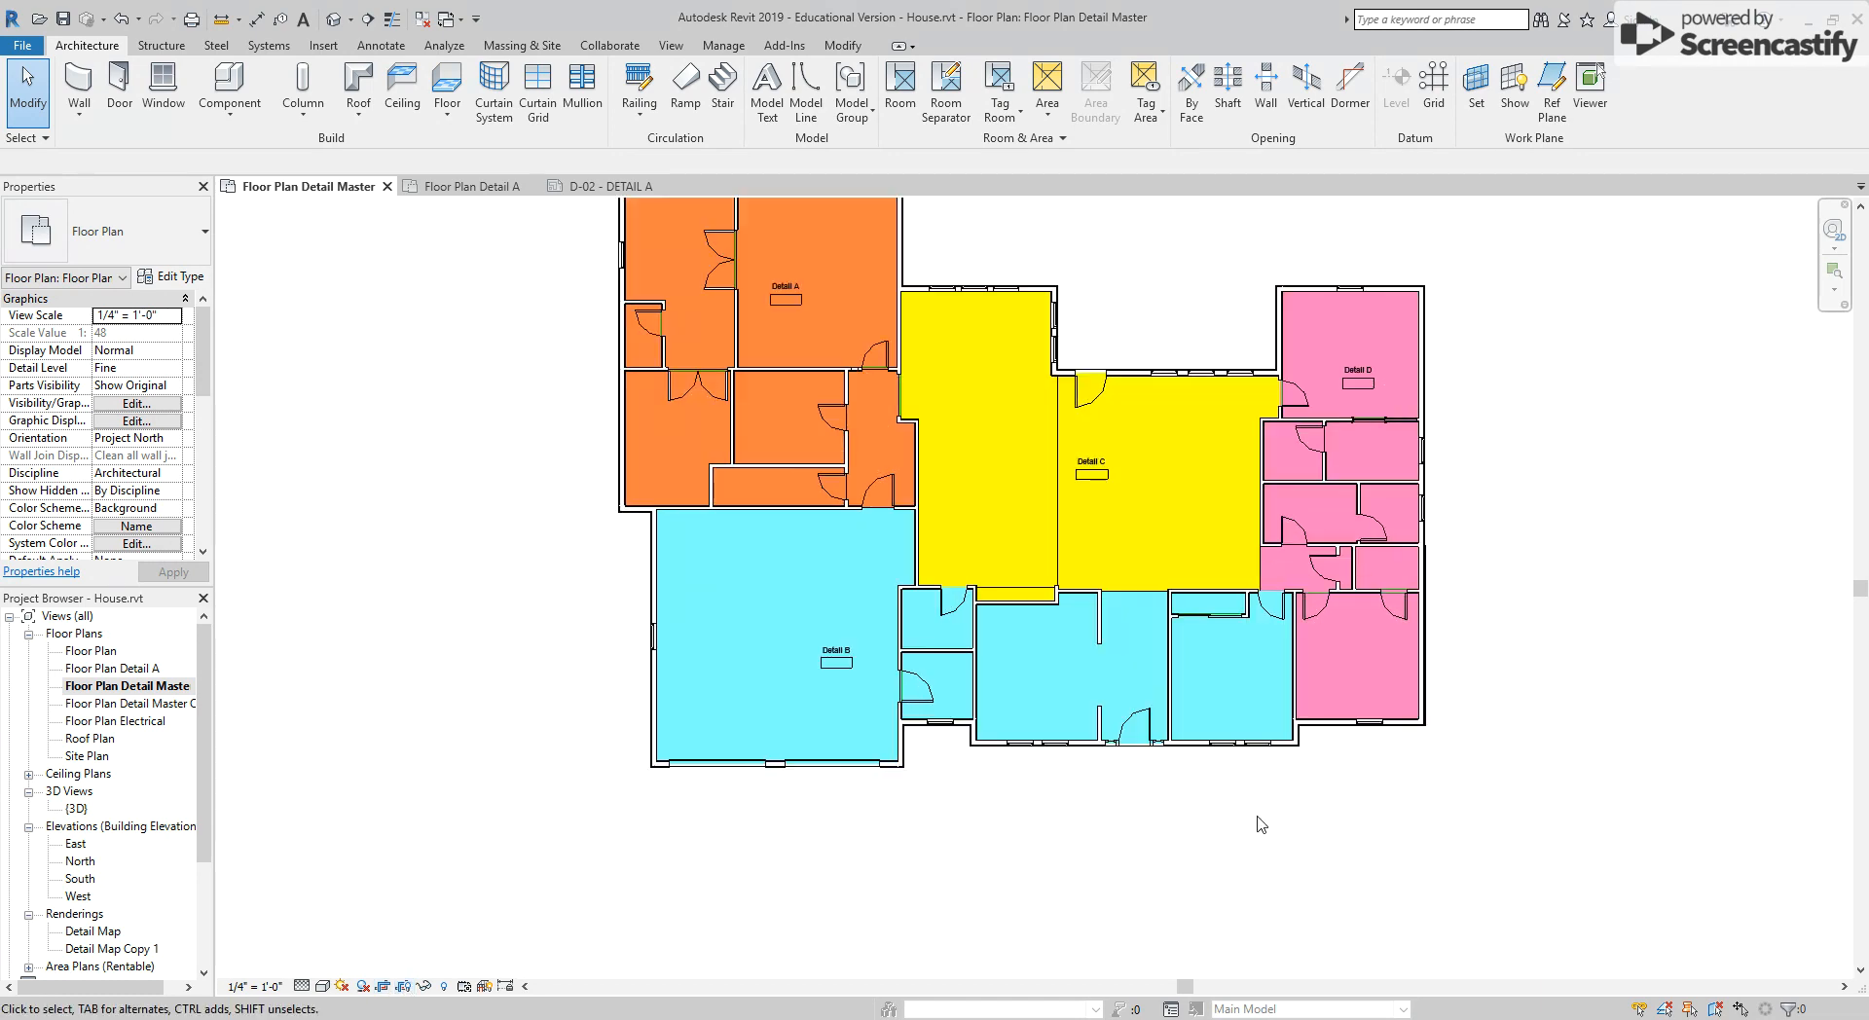
middle_click_drag(1150, 565, 1148, 742)
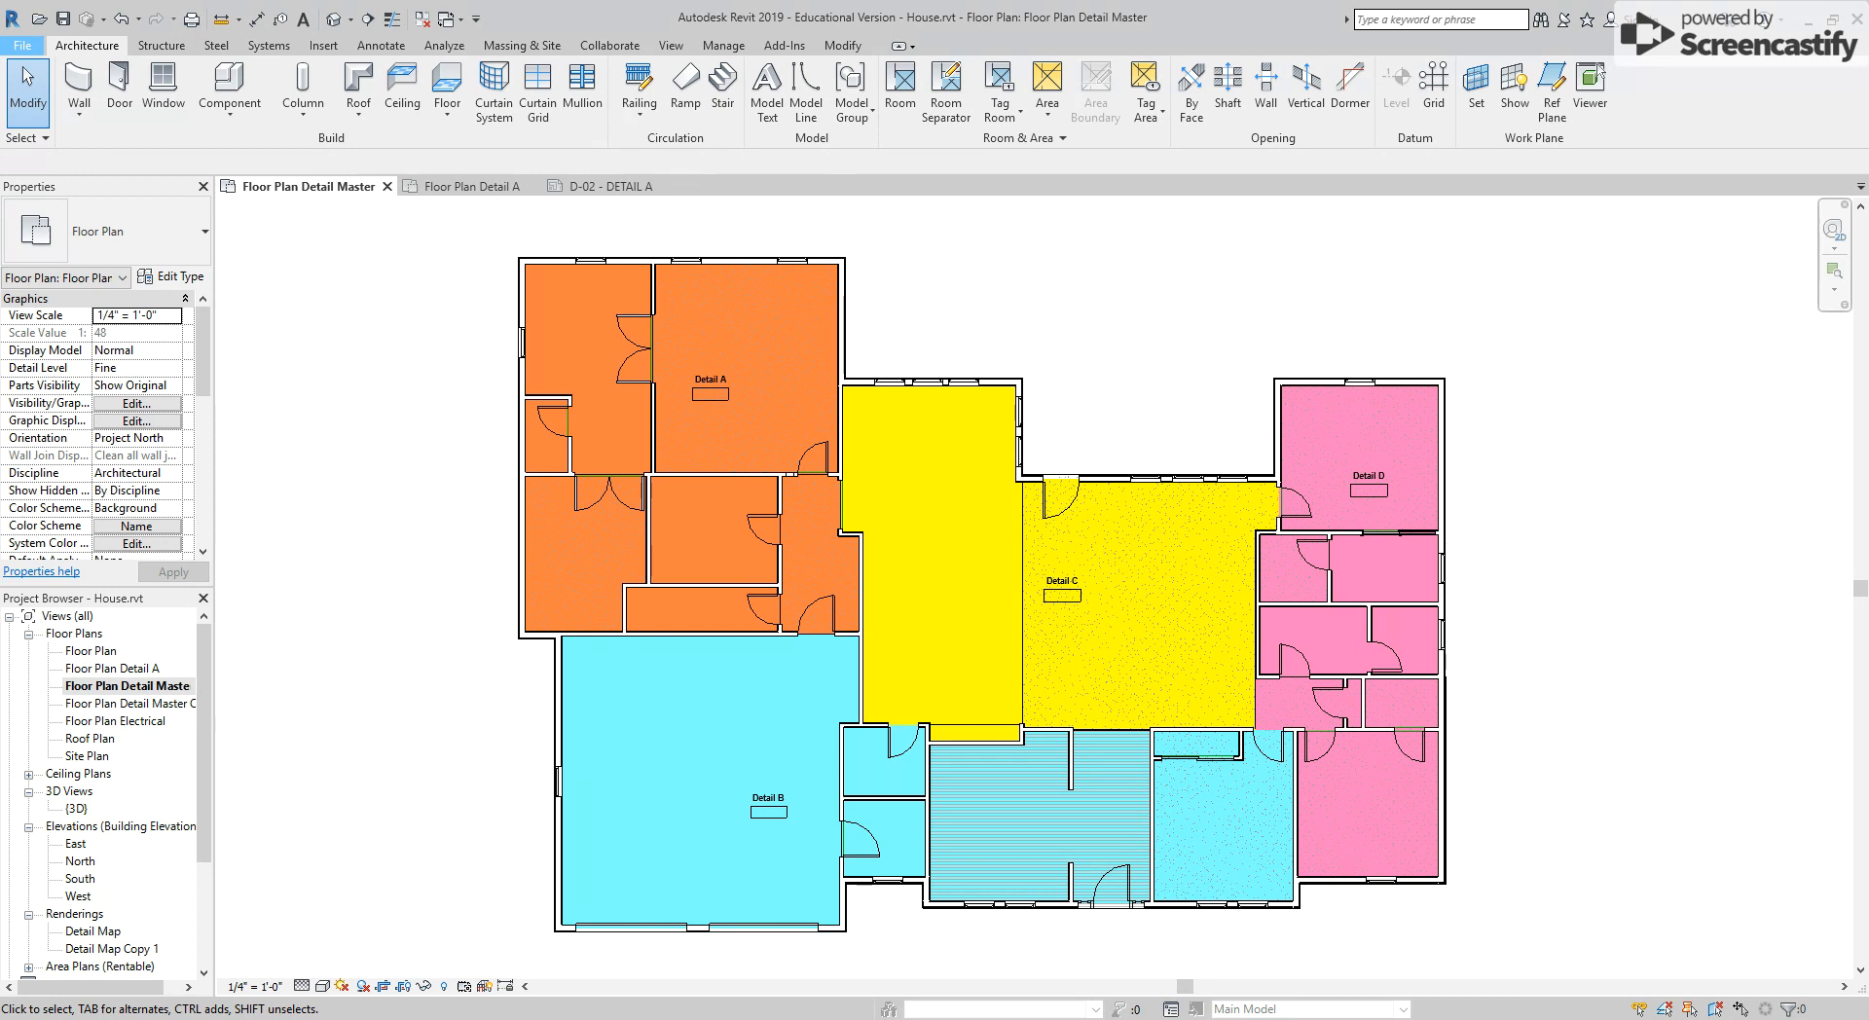
Open the sheet D-02 - DETAIL A
left_click(438, 372)
left_click(600, 189)
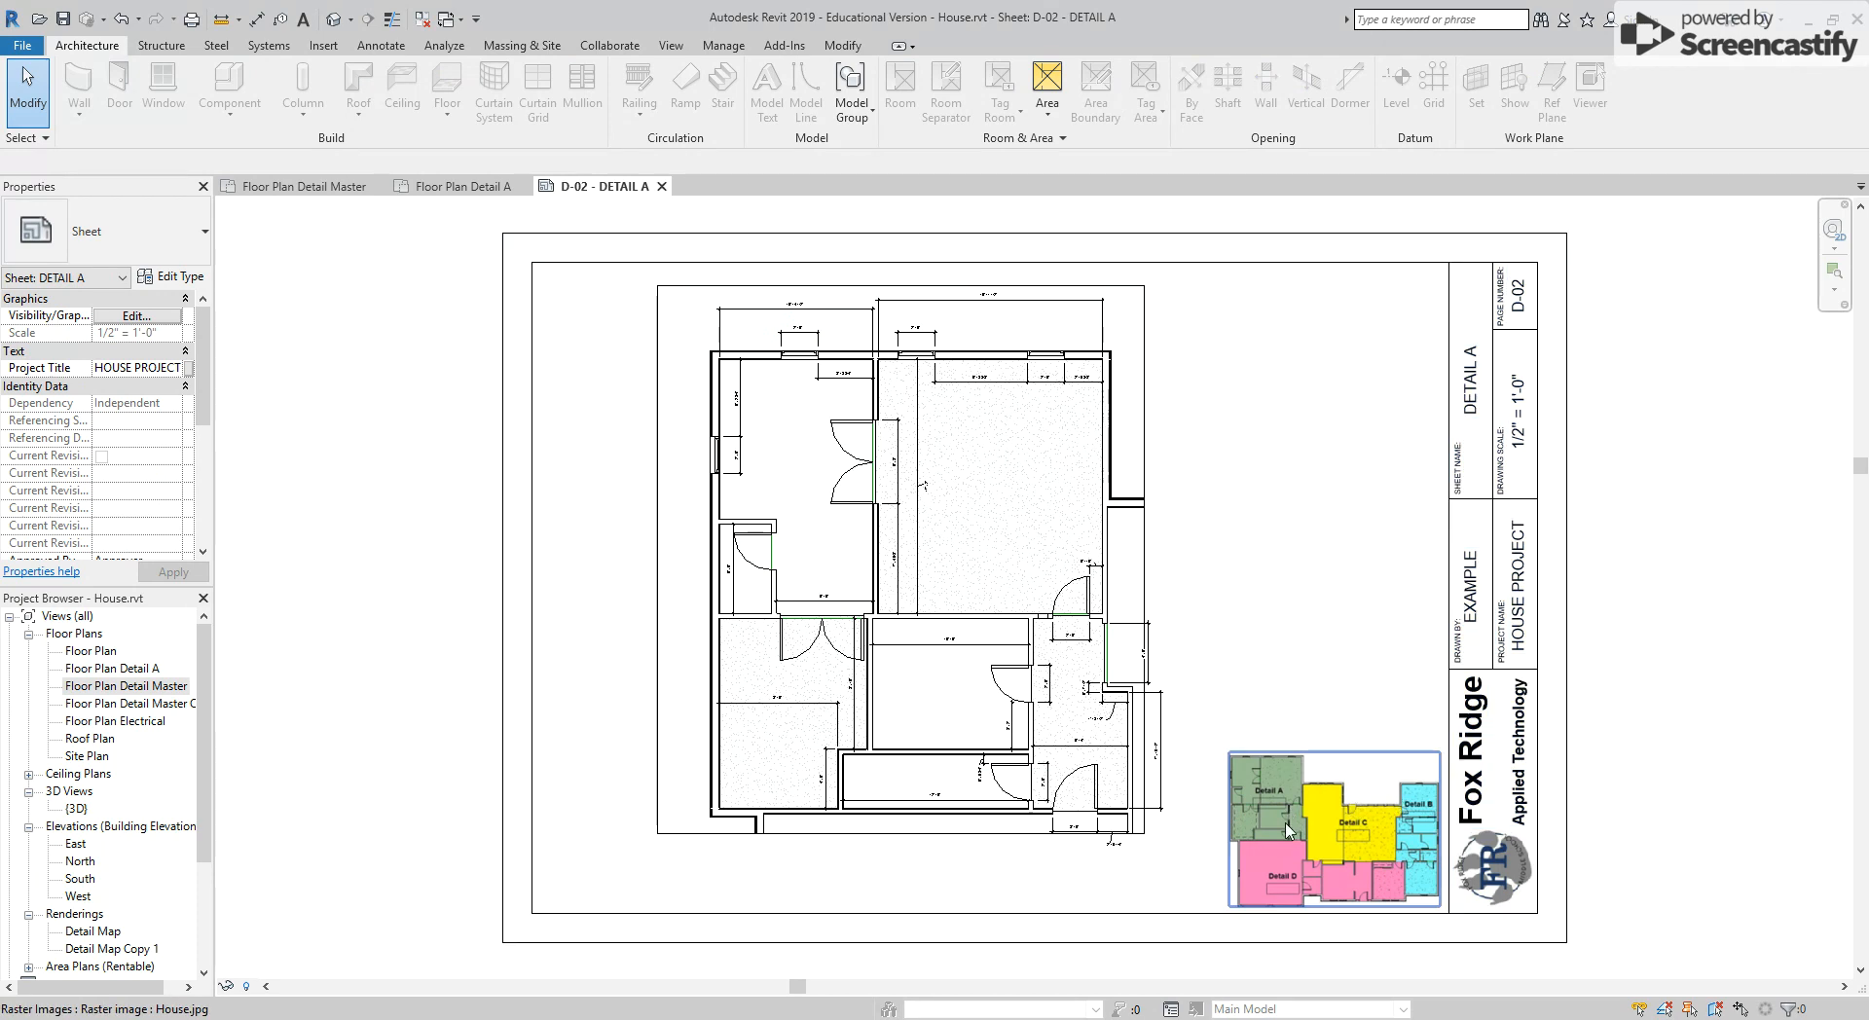